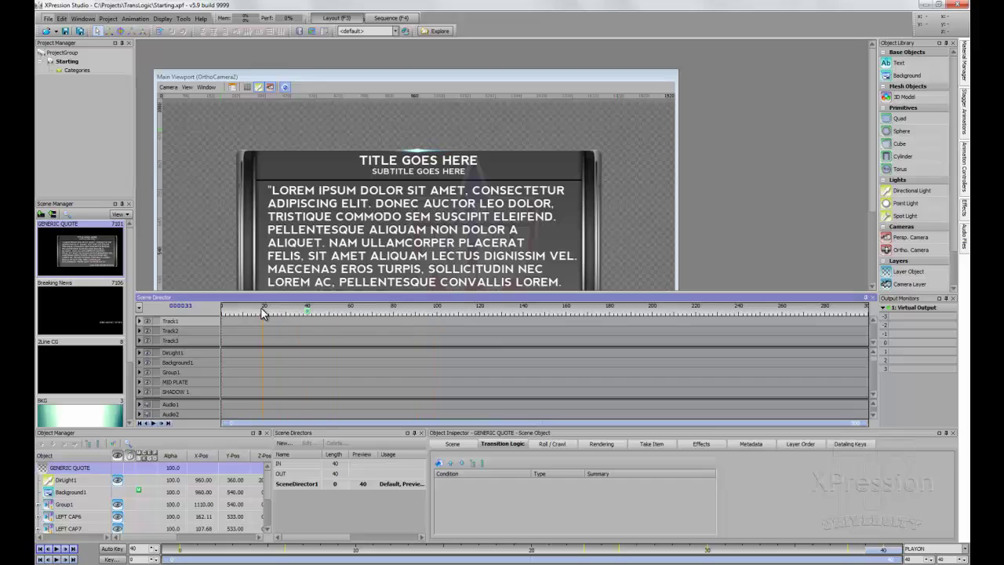
- Inspect the timelines of the IN and OUT scene directors of the GENERIC QUOTE scene, closing each one again
{"action": "left_click", "coordinate": [871, 297]}
{"action": "double_click", "coordinate": [298, 462]}
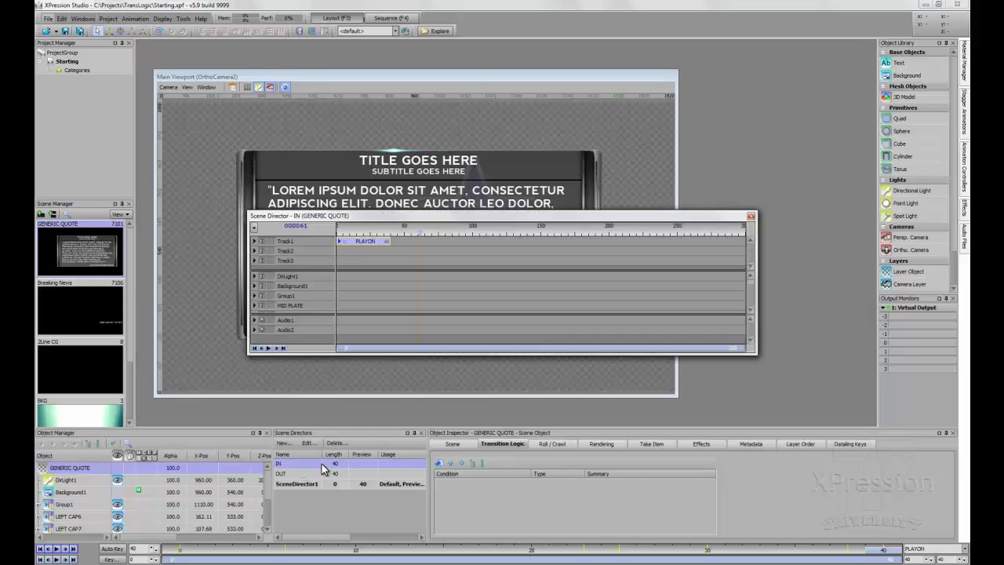
{"action": "left_click_drag", "start_coordinate": [398, 220], "coordinate": [492, 336]}
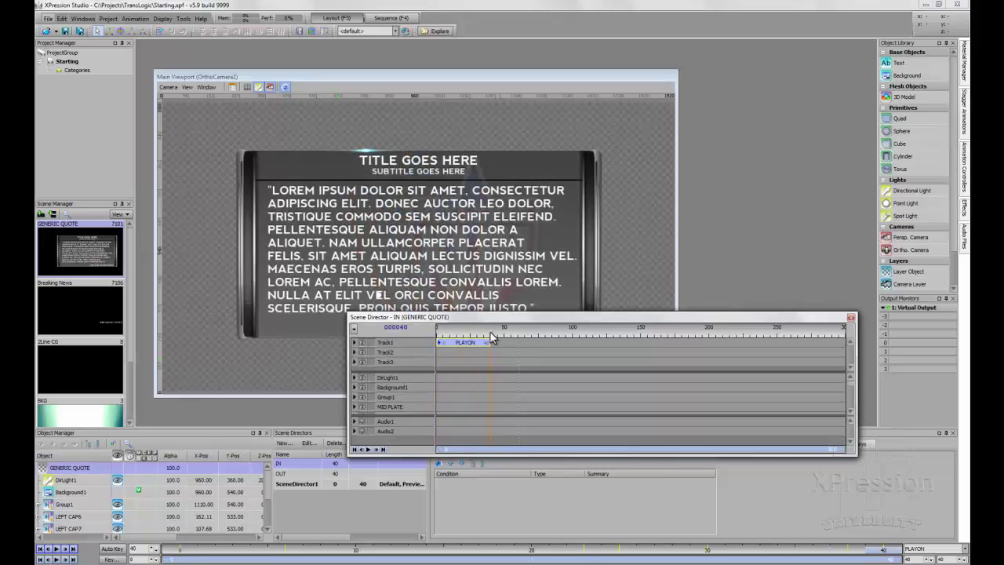
{"action": "left_click", "coordinate": [852, 317]}
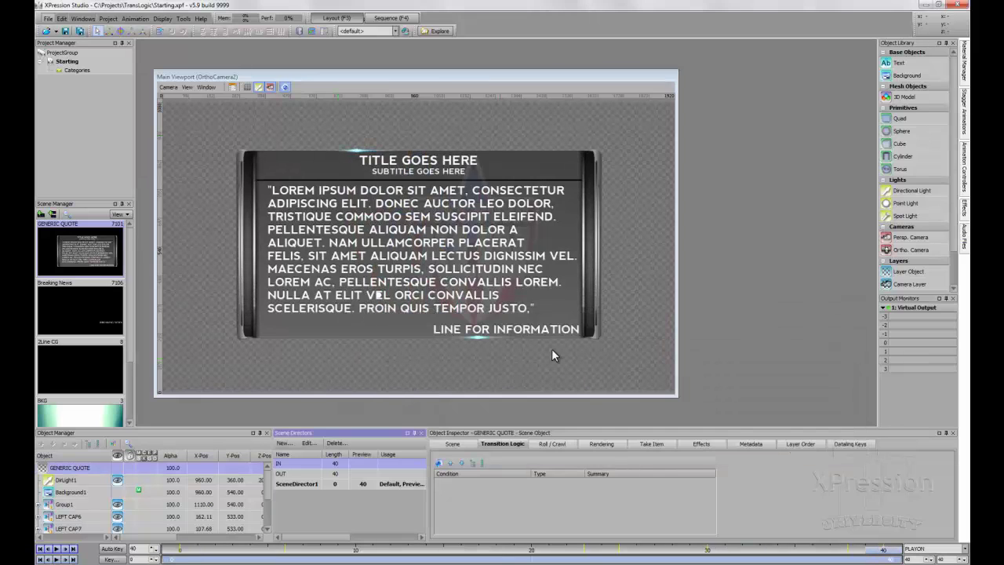
{"action": "double_click", "coordinate": [299, 472]}
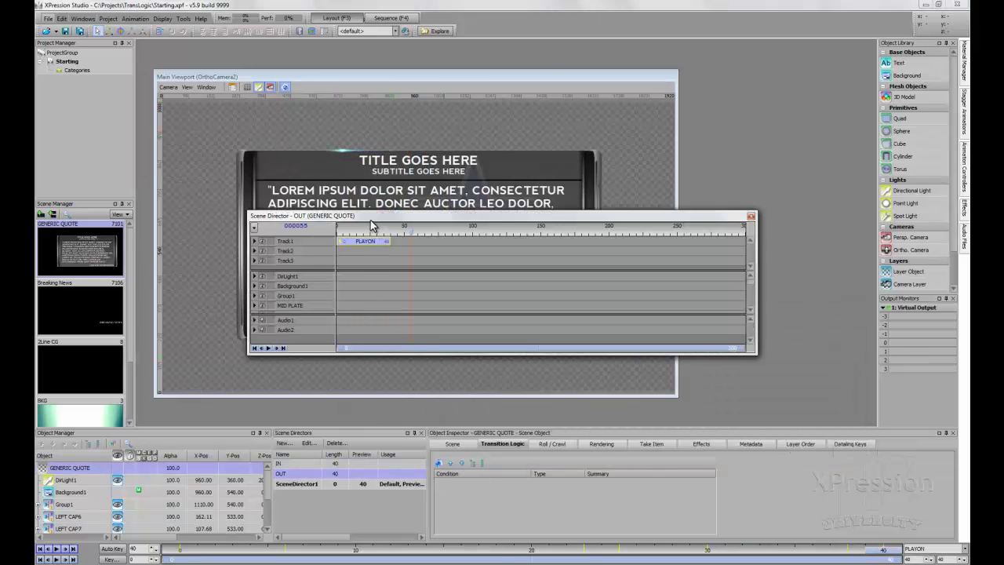
{"action": "left_click_drag", "start_coordinate": [370, 220], "coordinate": [409, 367]}
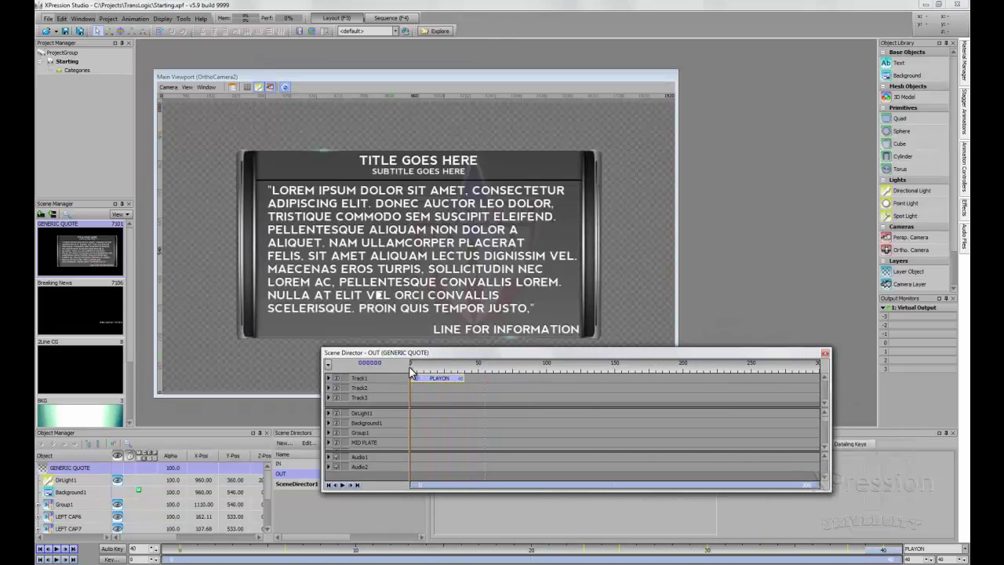
{"action": "left_click", "coordinate": [824, 353]}
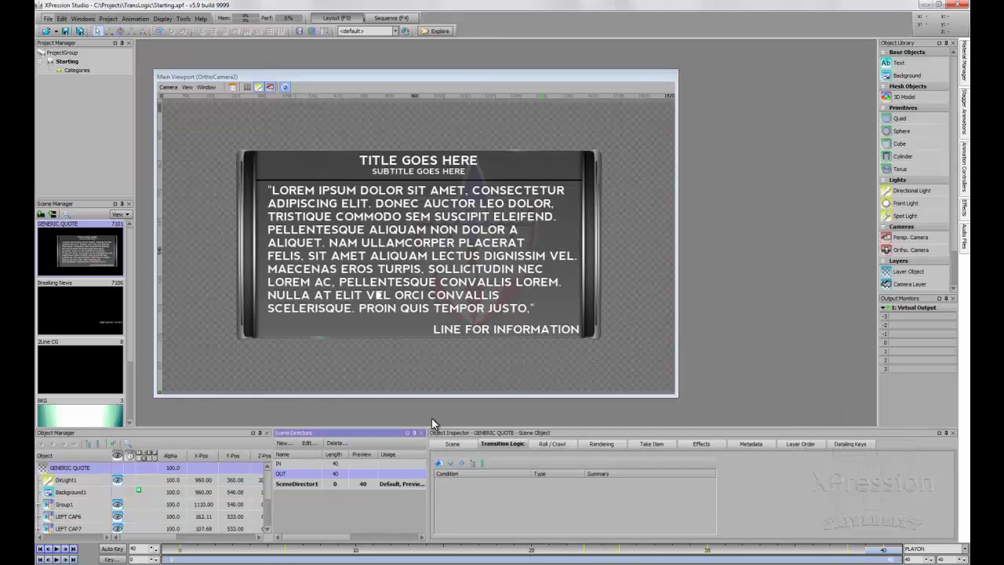
- Show the Transition Logic settings of the GENERIC QUOTE scene and make the Object Inspector taller
{"action": "left_click", "coordinate": [452, 444]}
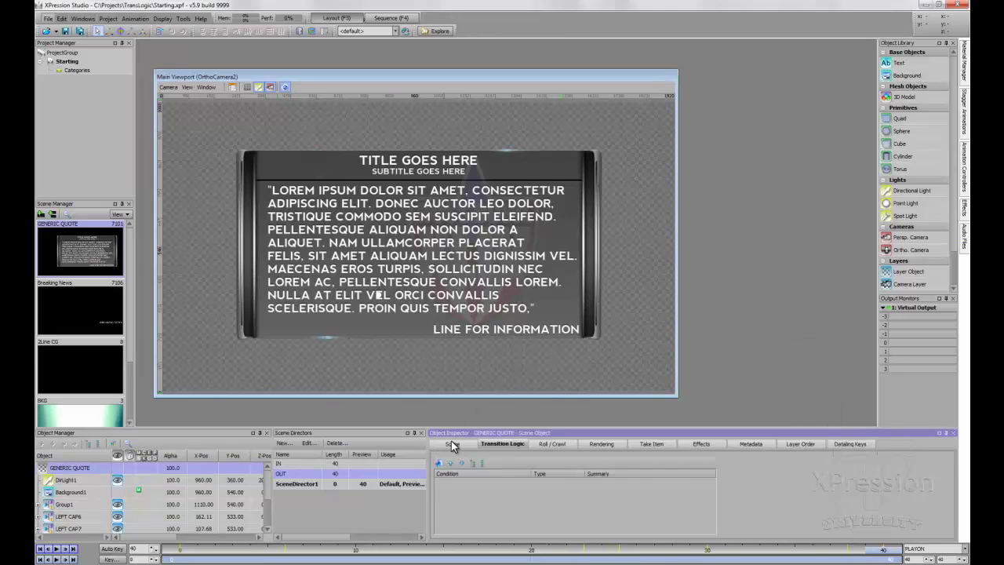
{"action": "left_click", "coordinate": [498, 445]}
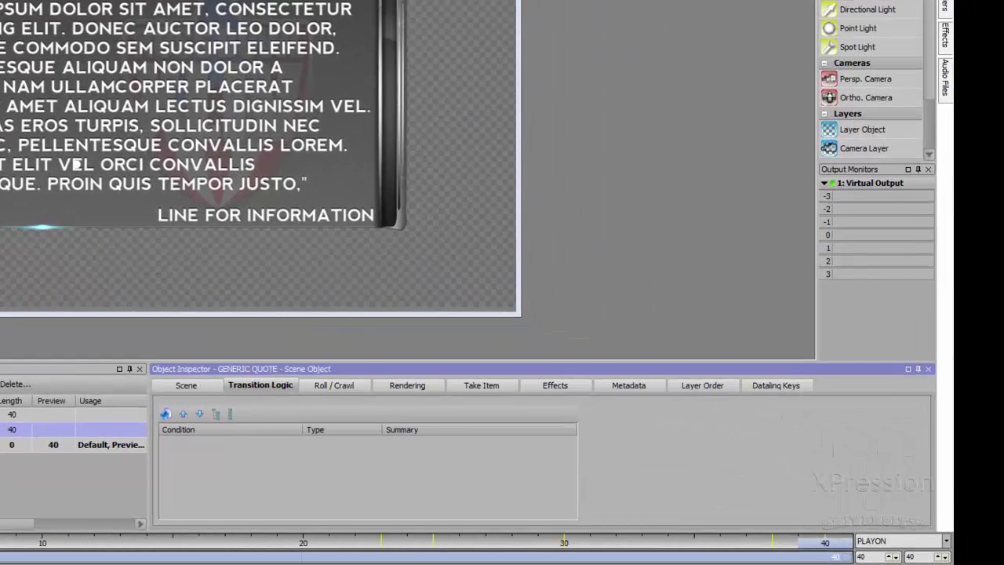
{"action": "left_click", "coordinate": [77, 164]}
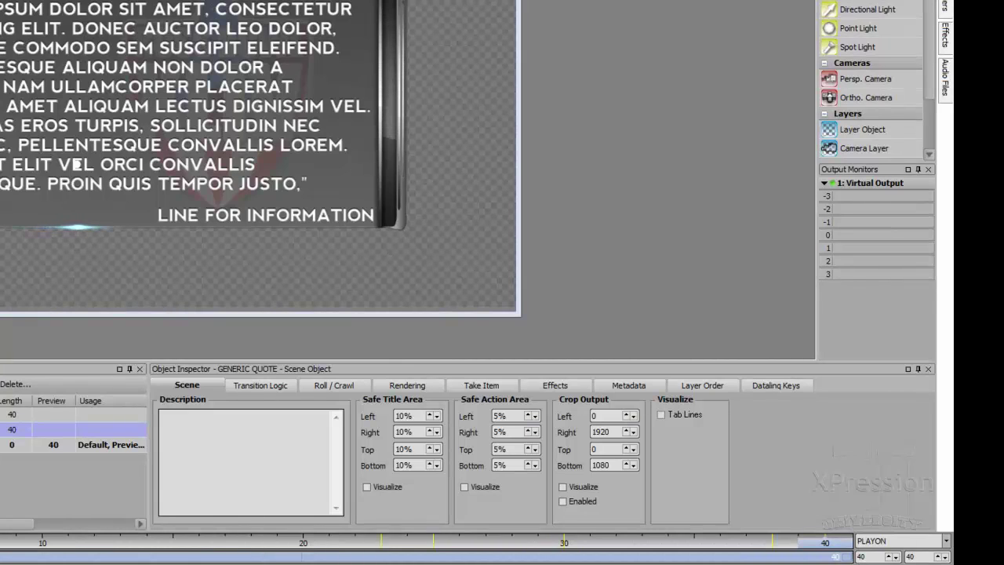
{"action": "left_click", "coordinate": [247, 384]}
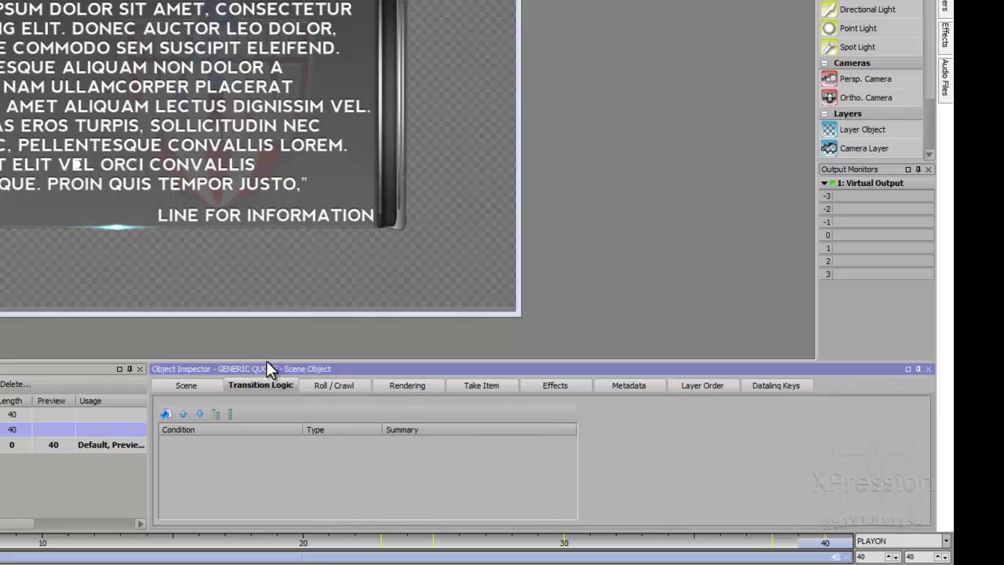
{"action": "left_click_drag", "start_coordinate": [267, 369], "coordinate": [262, 332]}
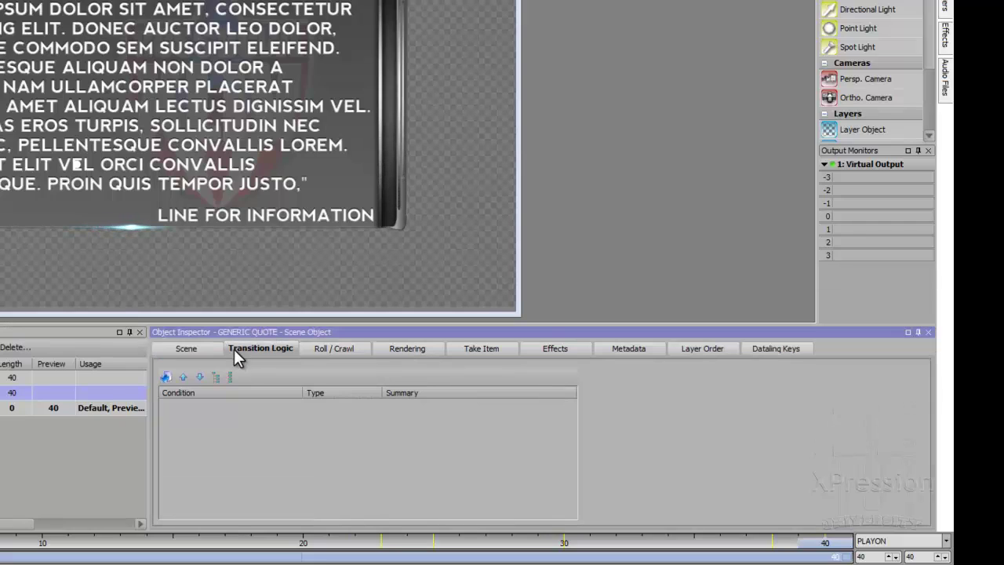
- Add a transition logic rule to the GENERIC QUOTE scene and name it "Effect In / Out"
{"action": "left_click", "coordinate": [165, 378]}
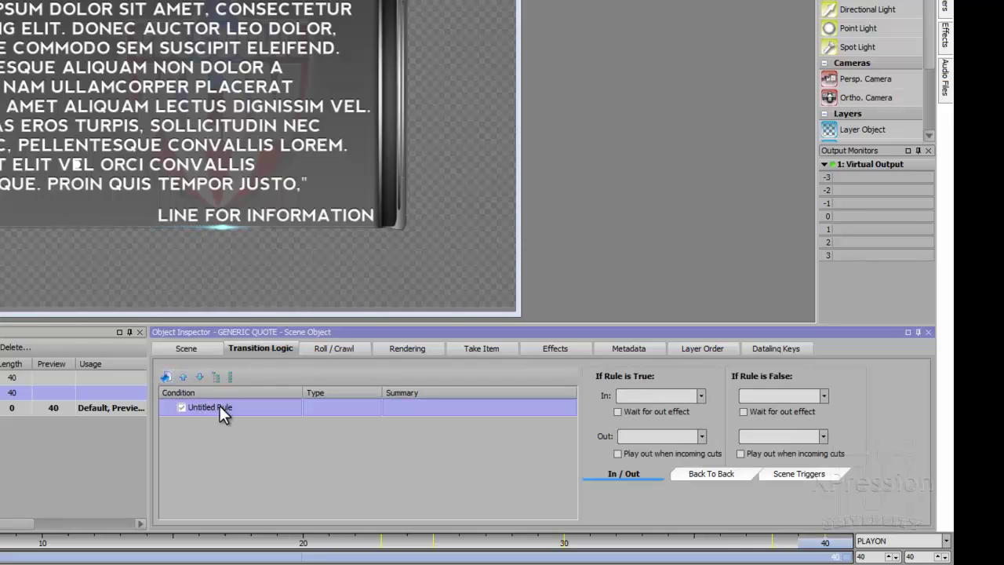
{"action": "left_click", "coordinate": [221, 407]}
{"action": "type", "text": "Effec"}
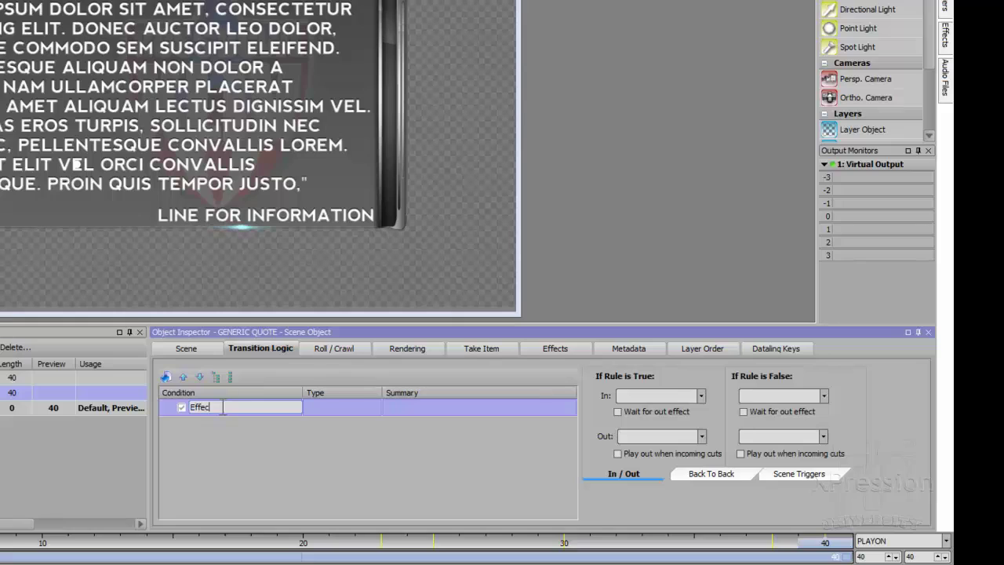
{"action": "type", "text": "t In / Ou"}
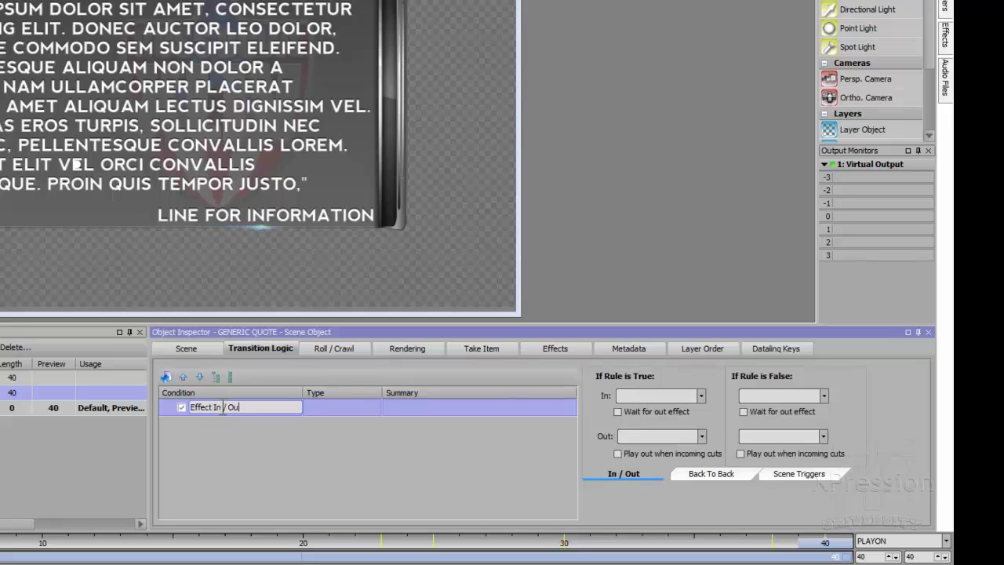
{"action": "type", "text": "t"}
{"action": "key", "text": "Return"}
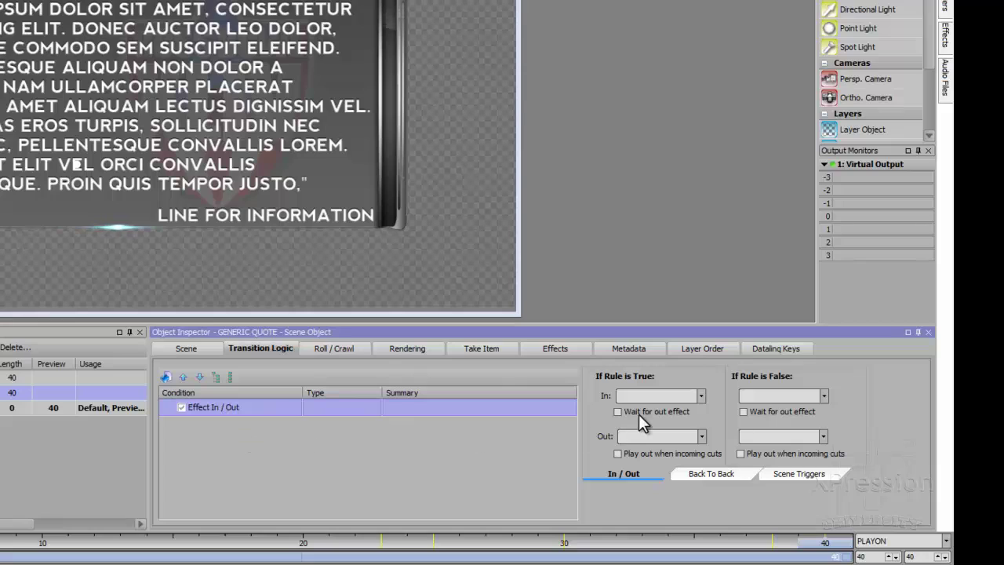
- For a true result of the Effect In / Out rule, assign IN as the in effect and OUT as the out effect
{"action": "left_click", "coordinate": [702, 397]}
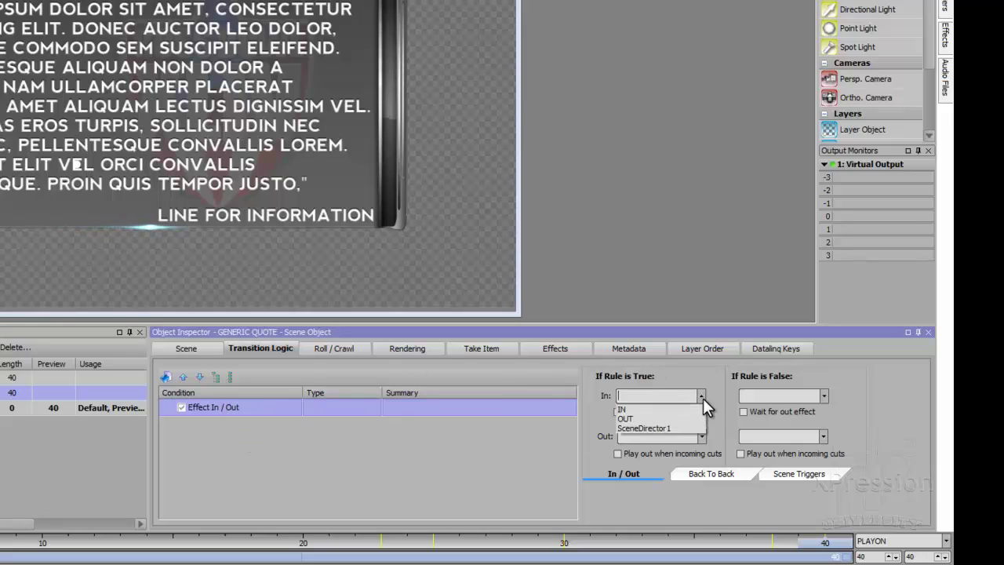
{"action": "left_click", "coordinate": [659, 410]}
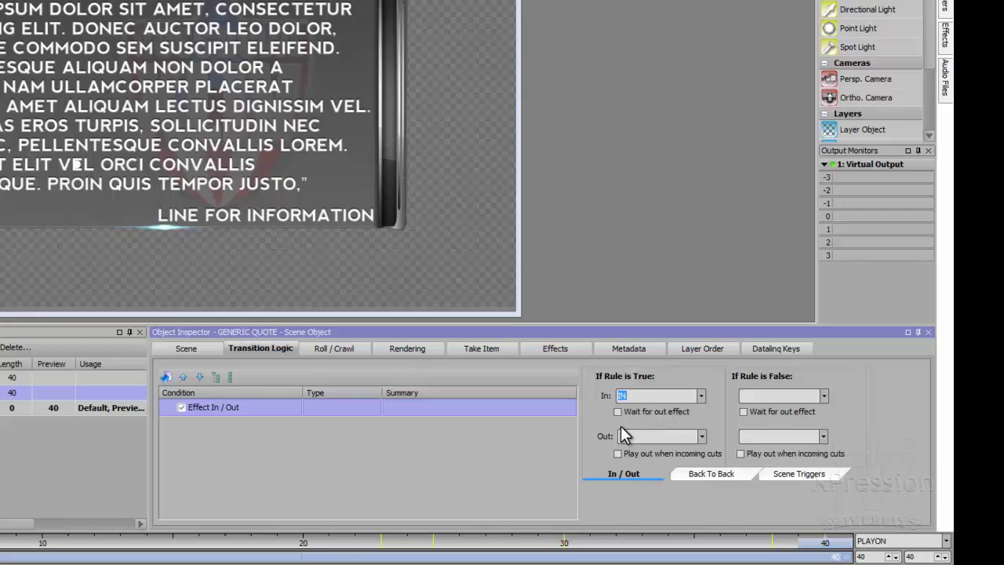
{"action": "left_click", "coordinate": [701, 436]}
{"action": "left_click", "coordinate": [641, 460]}
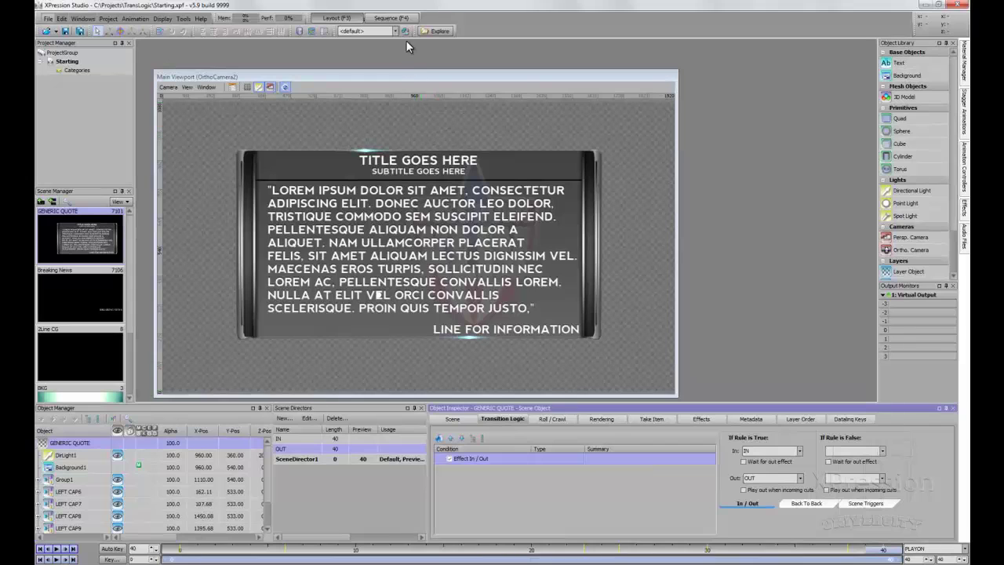
- Test the in and out effects in the sequencer by taking item 7101 online and then offline
{"action": "left_click", "coordinate": [396, 18]}
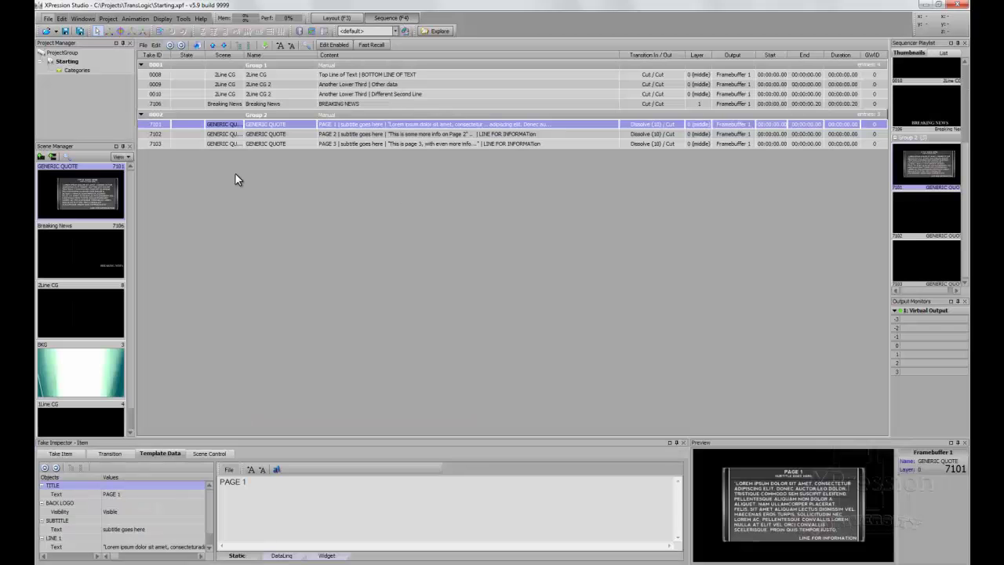
{"action": "double_click", "coordinate": [189, 128]}
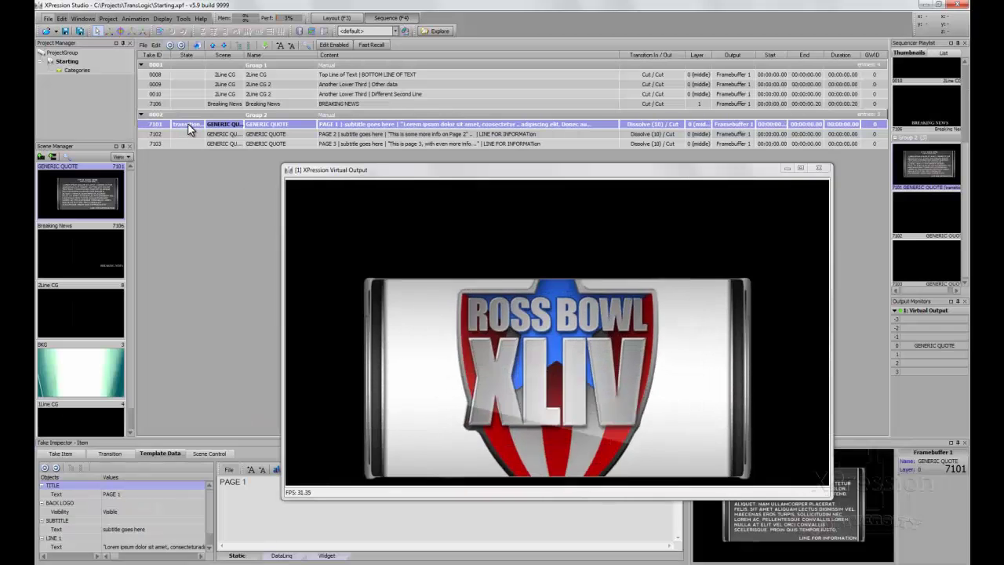
{"action": "right_click", "coordinate": [188, 124]}
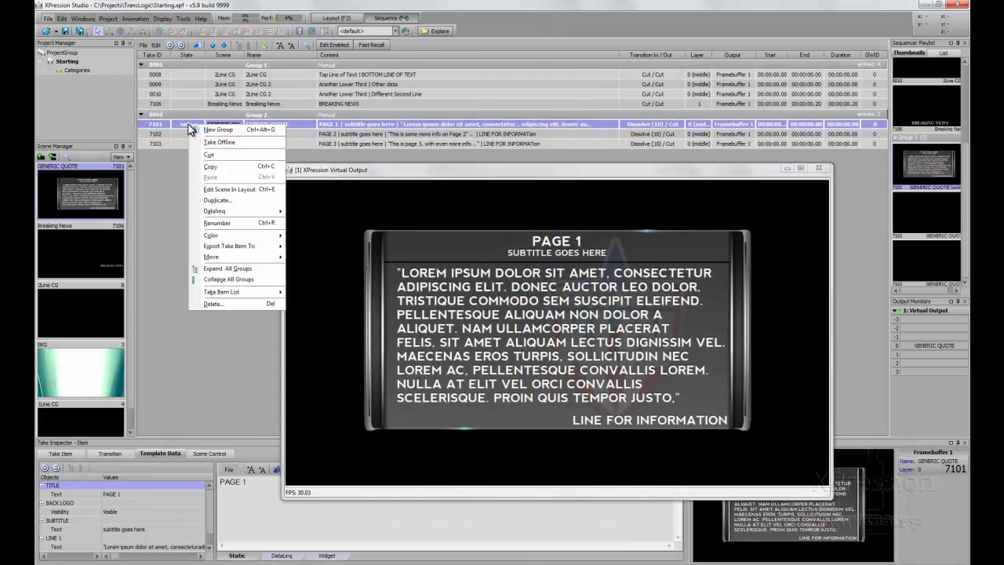
{"action": "left_click", "coordinate": [204, 142]}
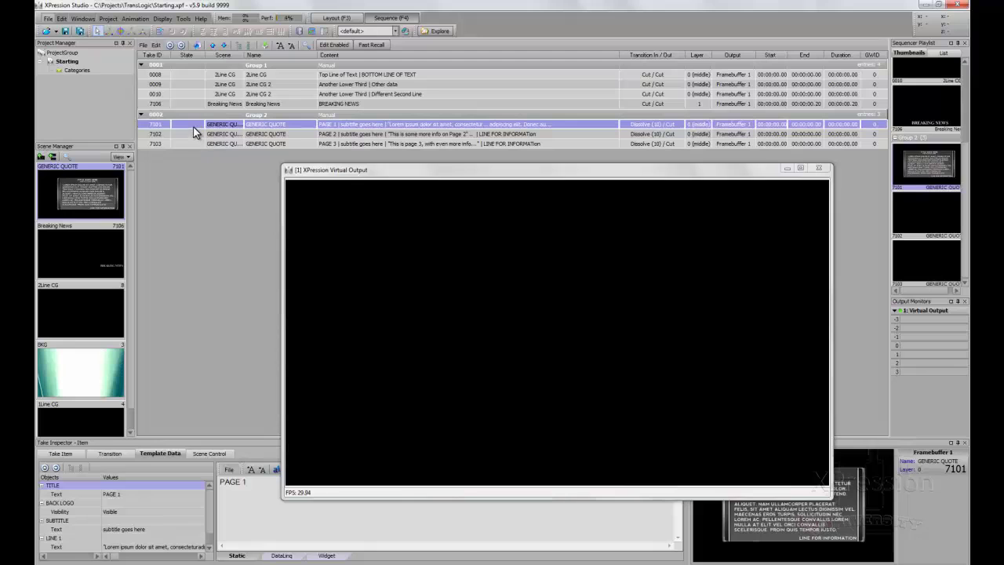
- Play take items 7101, 7102 and 7103 back to back, repeat 7101 and 7102, and close the virtual output
{"action": "double_click", "coordinate": [192, 126]}
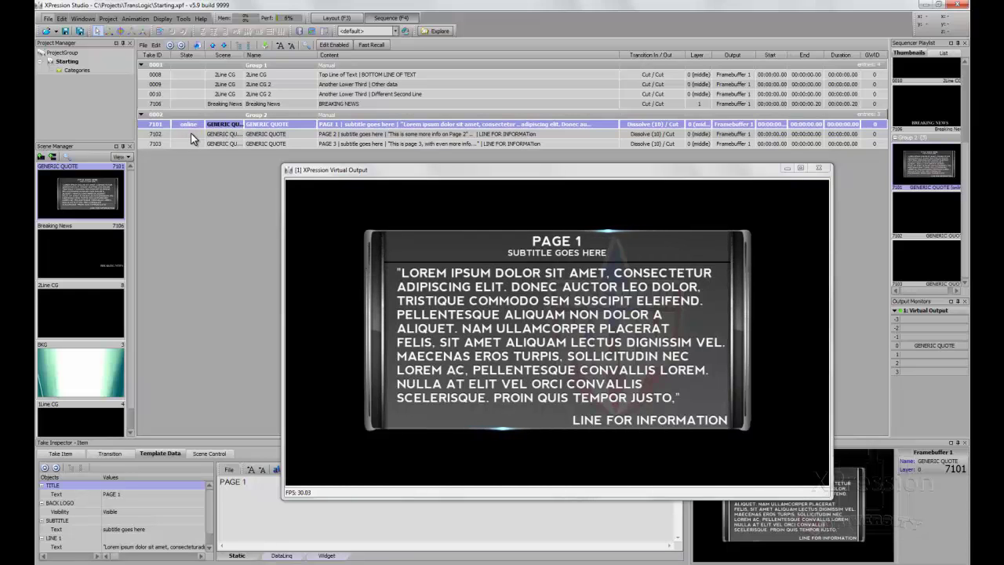
{"action": "double_click", "coordinate": [190, 133]}
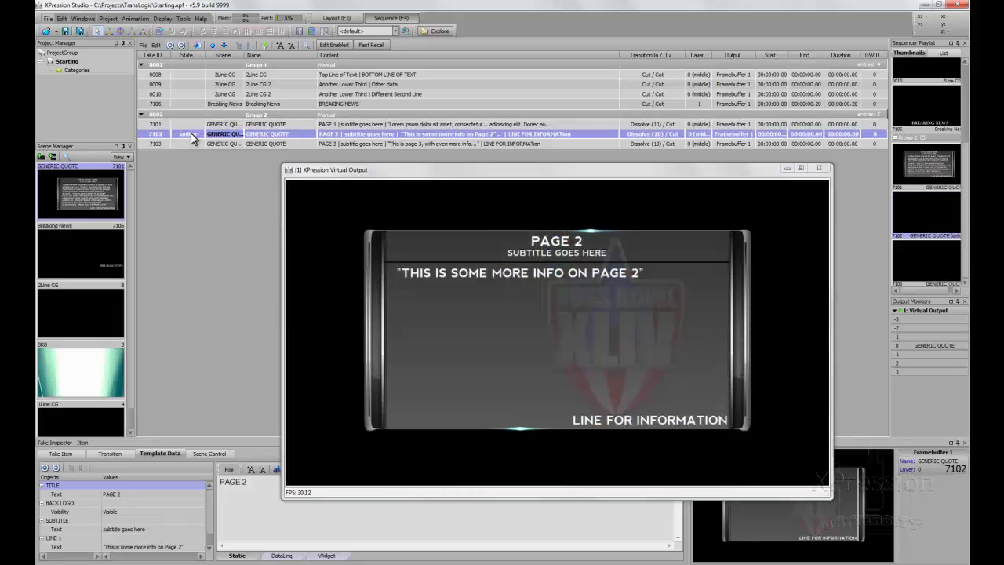
{"action": "double_click", "coordinate": [188, 142]}
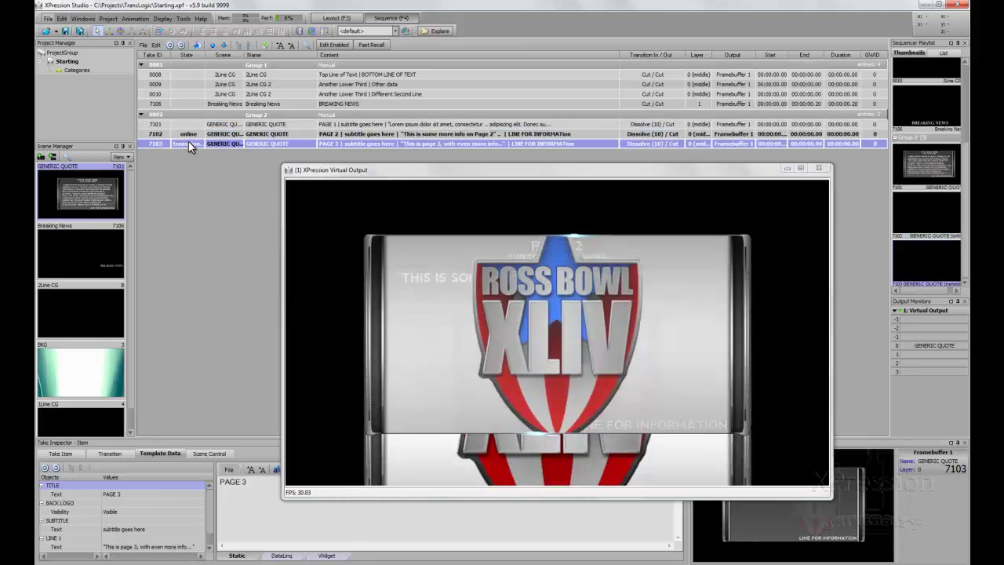
{"action": "double_click", "coordinate": [191, 127]}
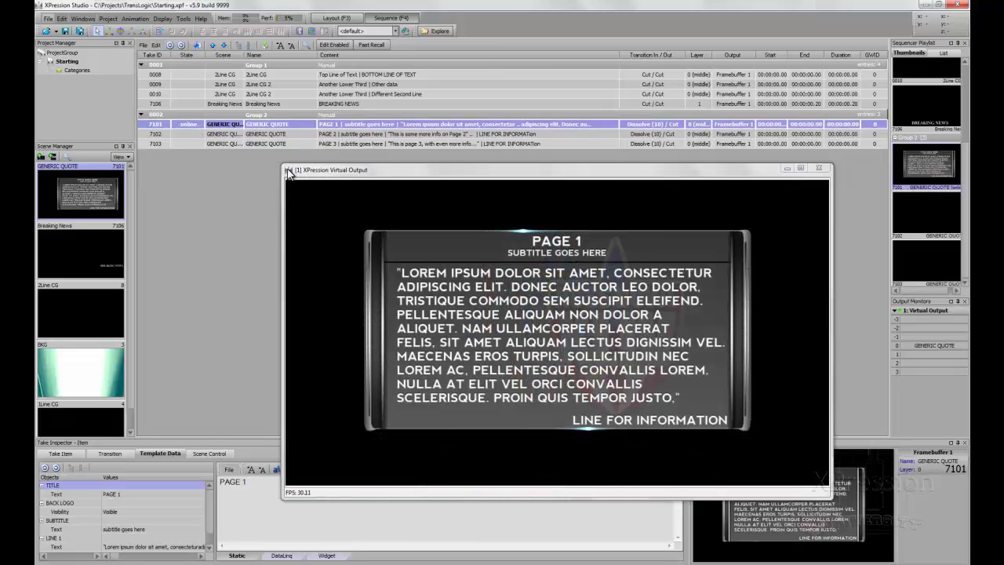
{"action": "double_click", "coordinate": [190, 134]}
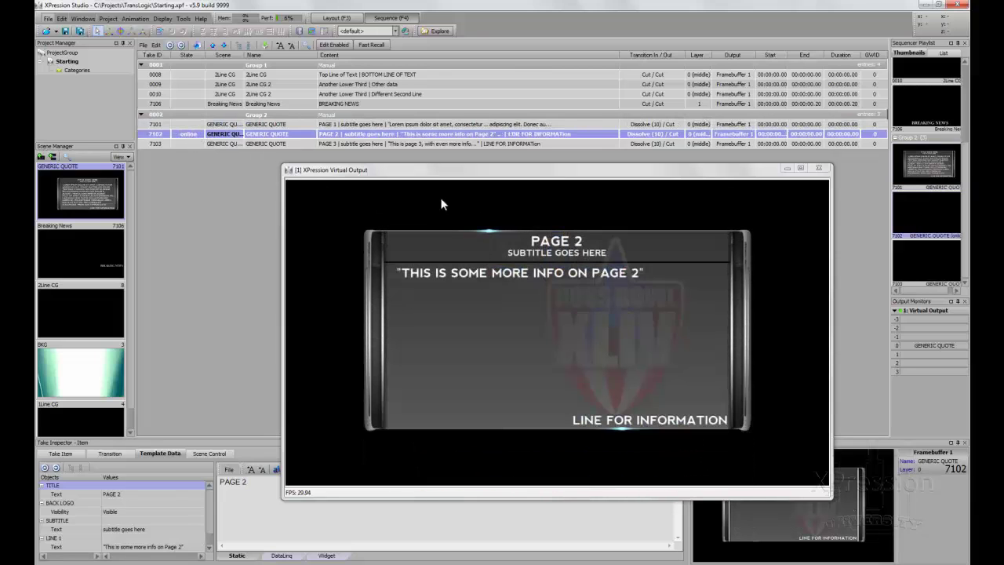
{"action": "double_click", "coordinate": [287, 170]}
- Back in the scene layout, add a back-to-back Compare Scene Name/ID condition to the Effect In / Out rule
{"action": "key", "text": "F3"}
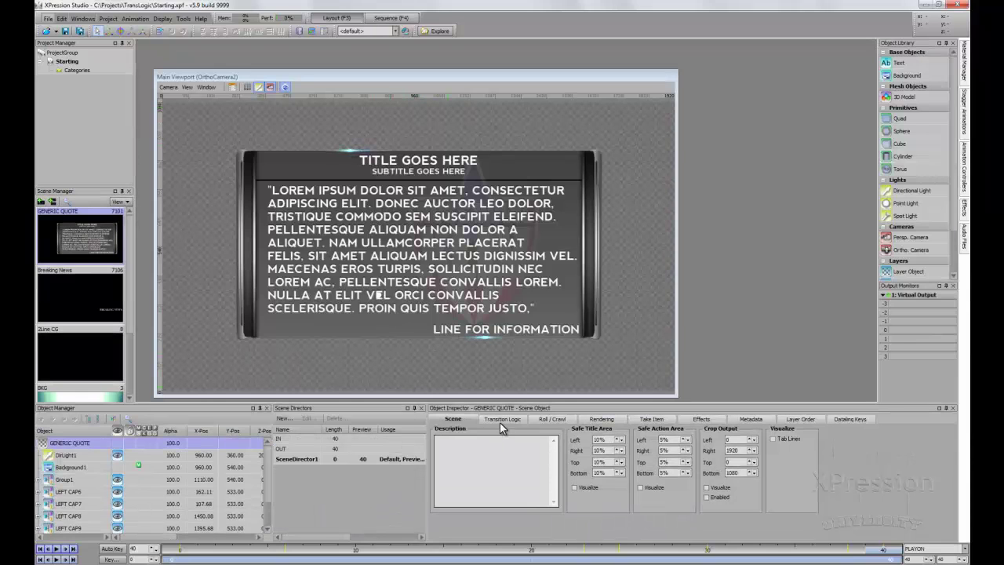
{"action": "left_click", "coordinate": [502, 419]}
{"action": "double_click", "coordinate": [468, 457]}
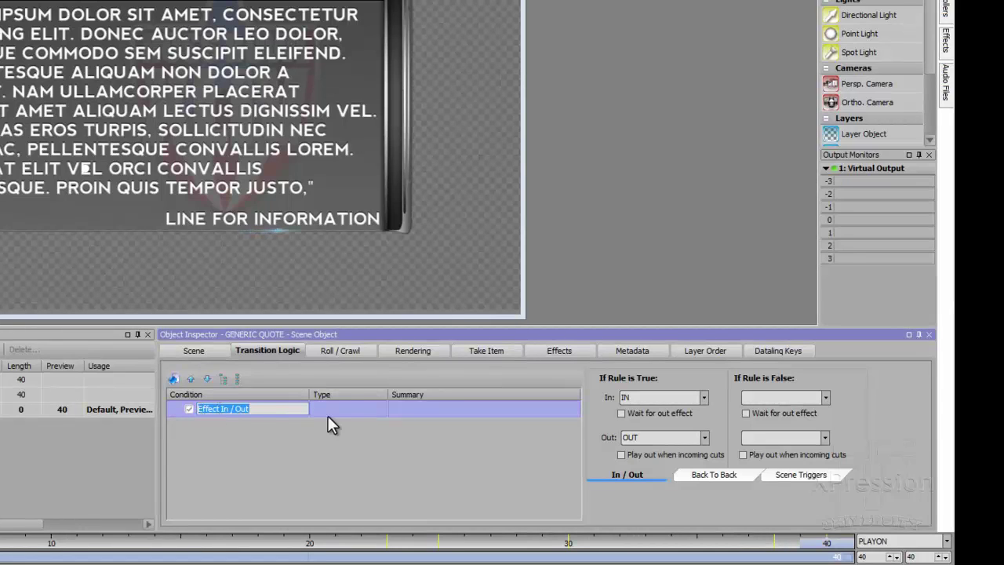
{"action": "left_click", "coordinate": [287, 409]}
{"action": "right_click", "coordinate": [287, 409]}
{"action": "mouse_move", "coordinate": [316, 420]}
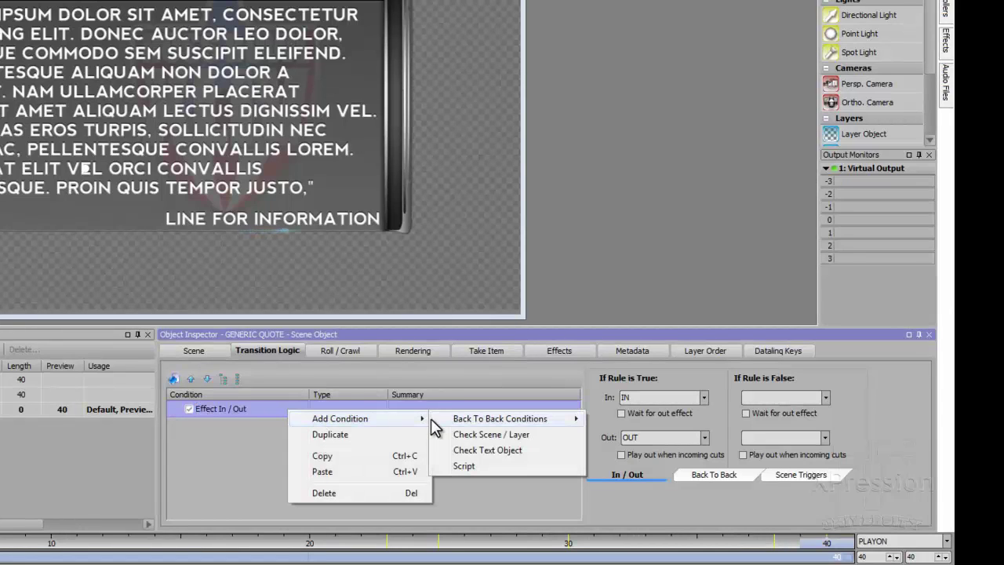
{"action": "mouse_move", "coordinate": [510, 419]}
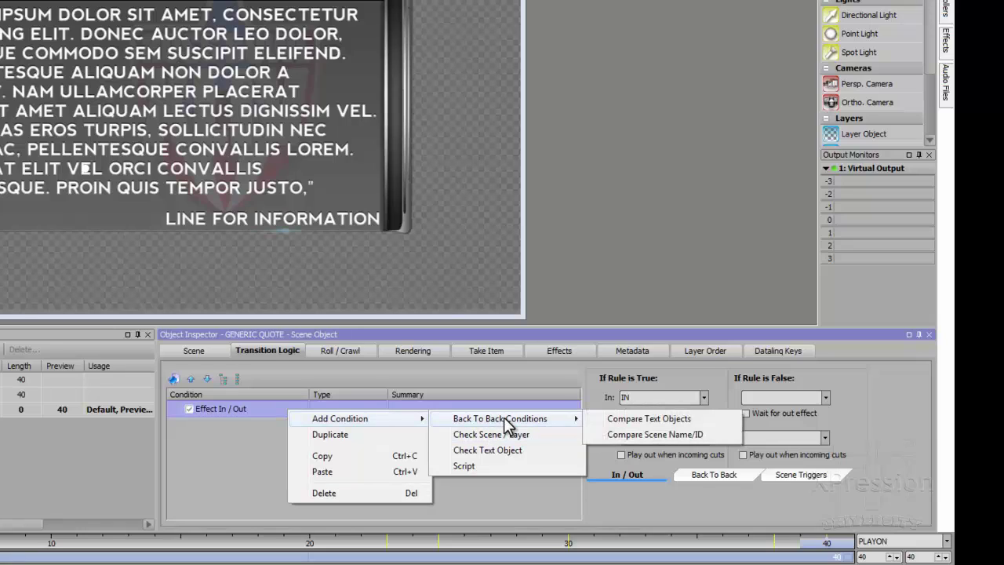
{"action": "left_click", "coordinate": [627, 435]}
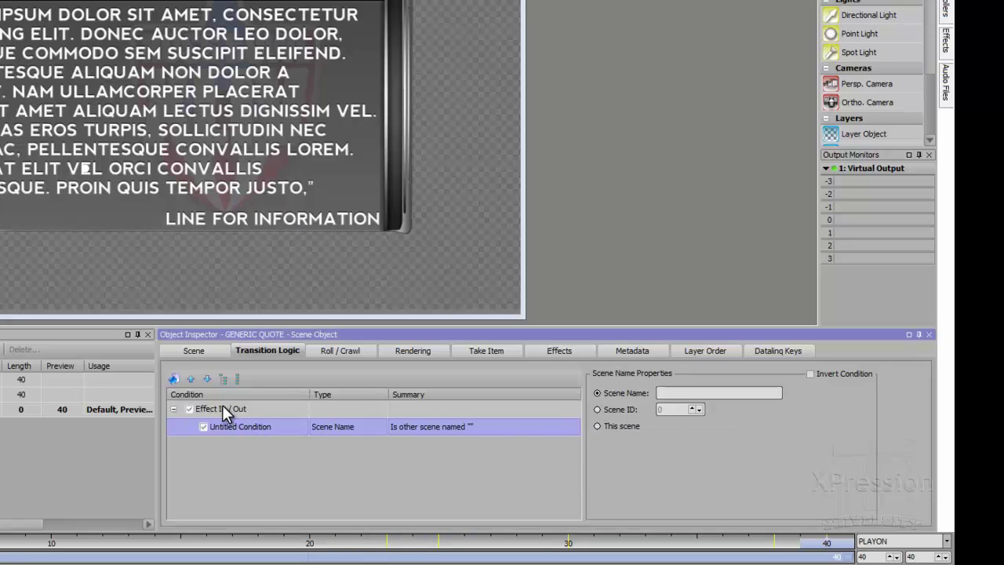
- Rename the new condition under the Effect In / Out rule as "Check other scene"
{"action": "left_click", "coordinate": [266, 424]}
{"action": "type", "text": "Che"}
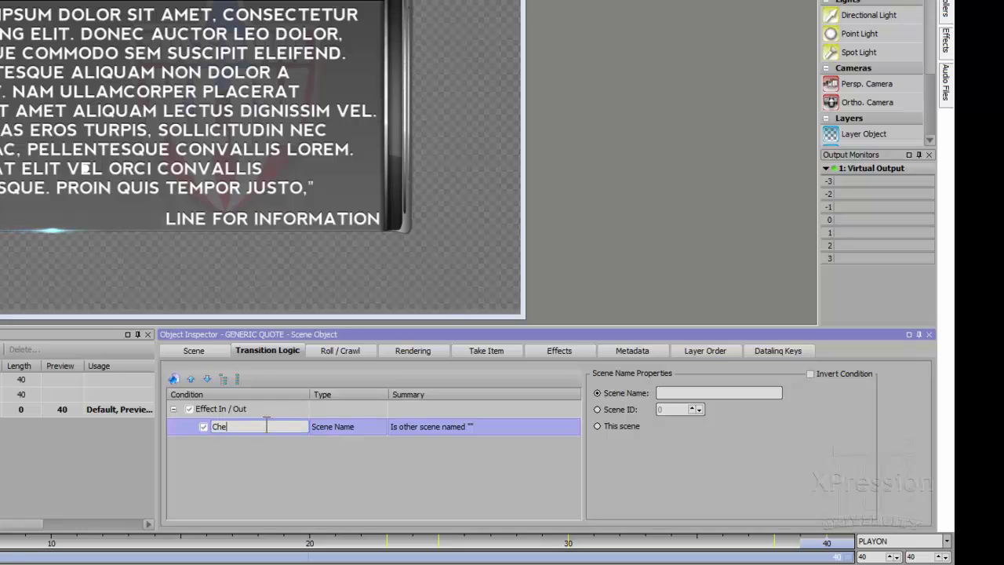
{"action": "type", "text": "ck other "}
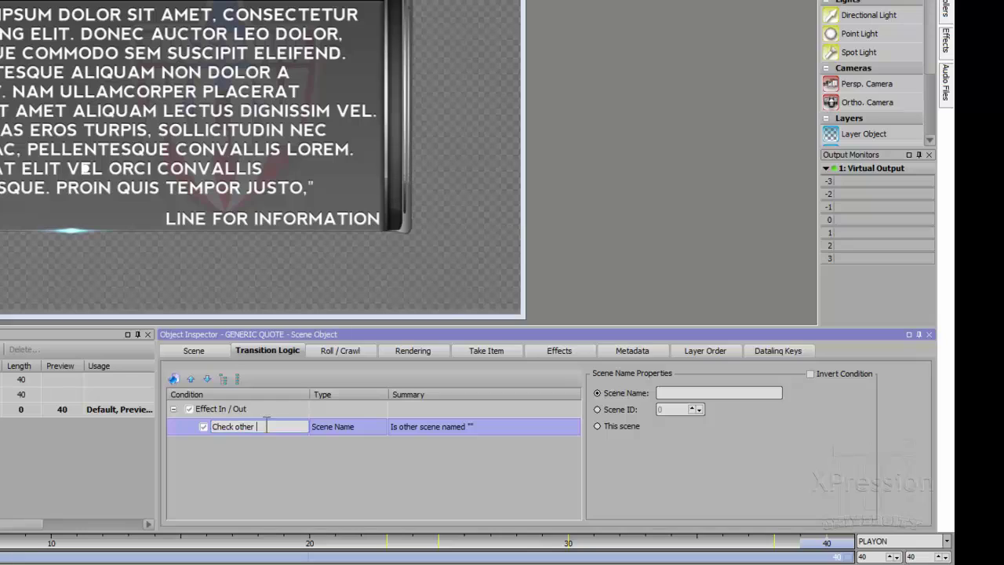
{"action": "type", "text": "scene"}
{"action": "key", "text": "Return"}
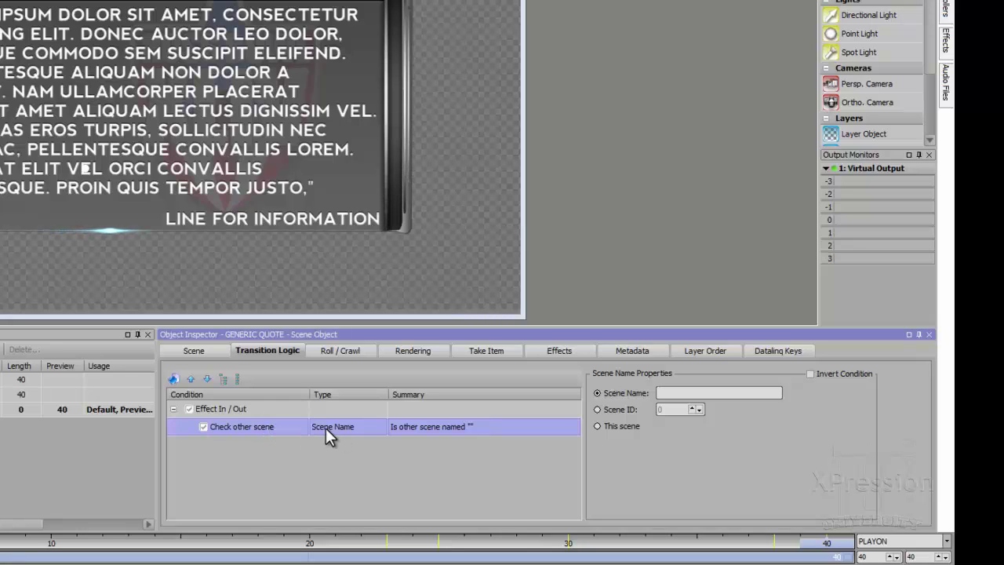
- Set the "Check other scene" condition to compare against This scene and invert the condition
{"action": "left_click", "coordinate": [253, 410]}
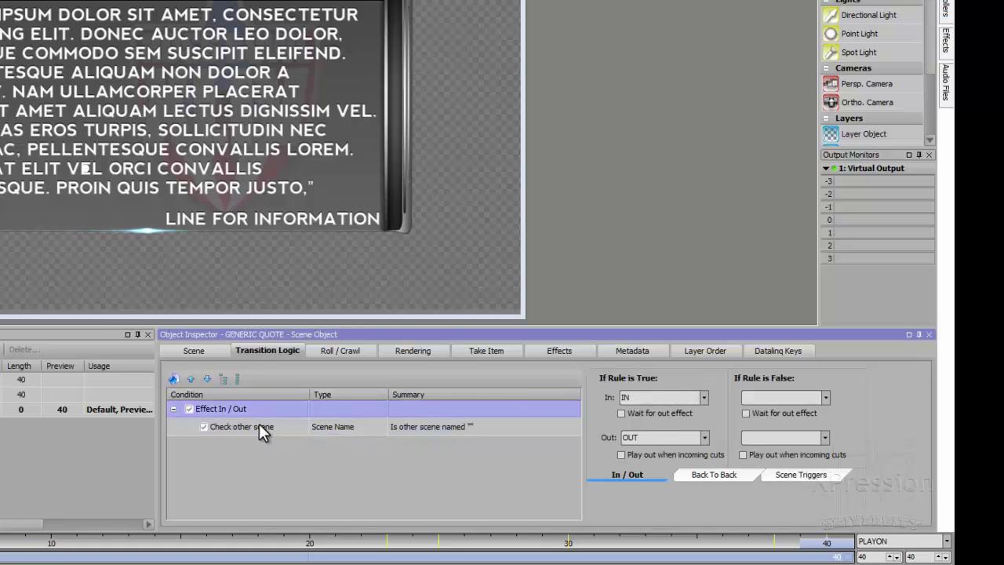
{"action": "left_click", "coordinate": [263, 433]}
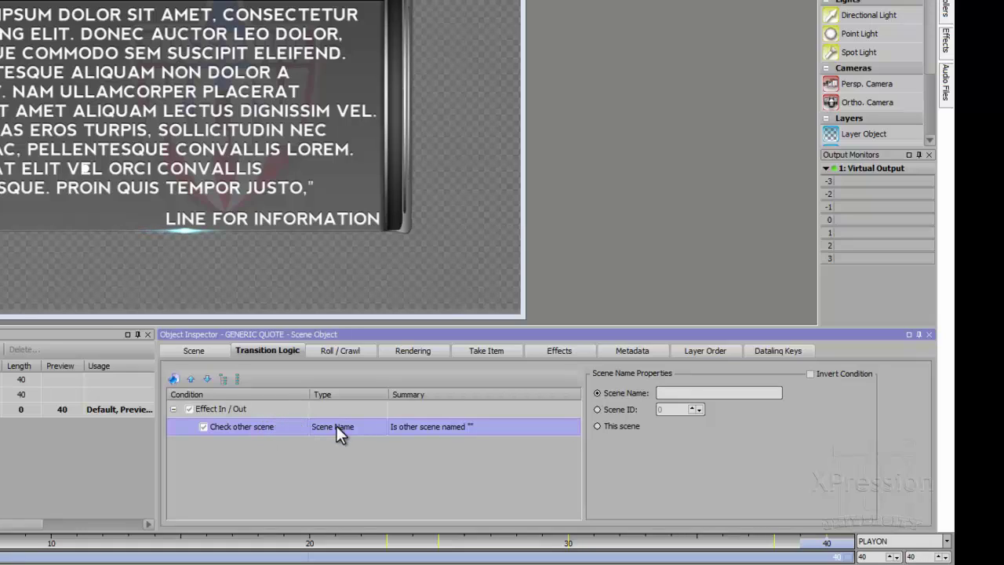
{"action": "left_click", "coordinate": [604, 426]}
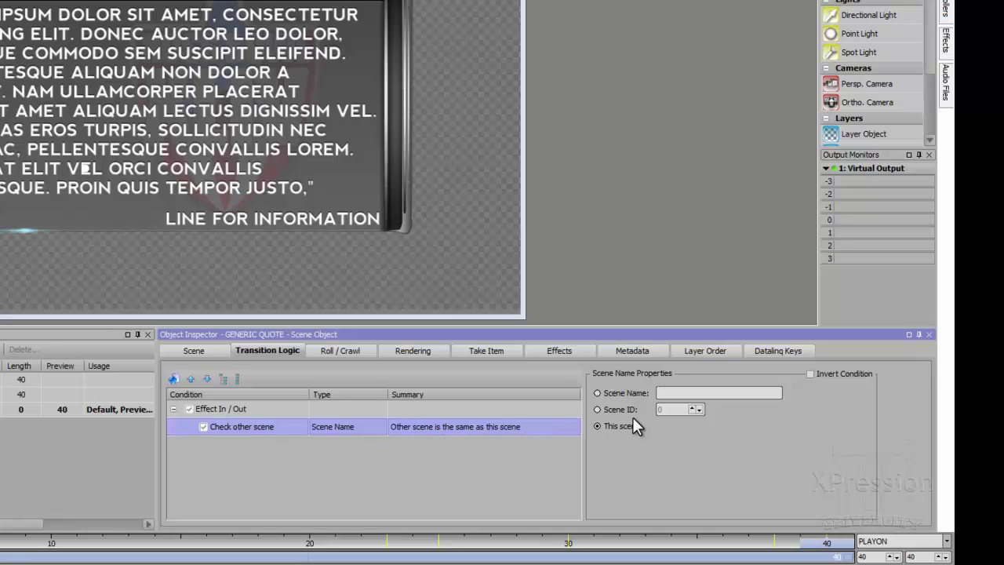
{"action": "left_click", "coordinate": [811, 373]}
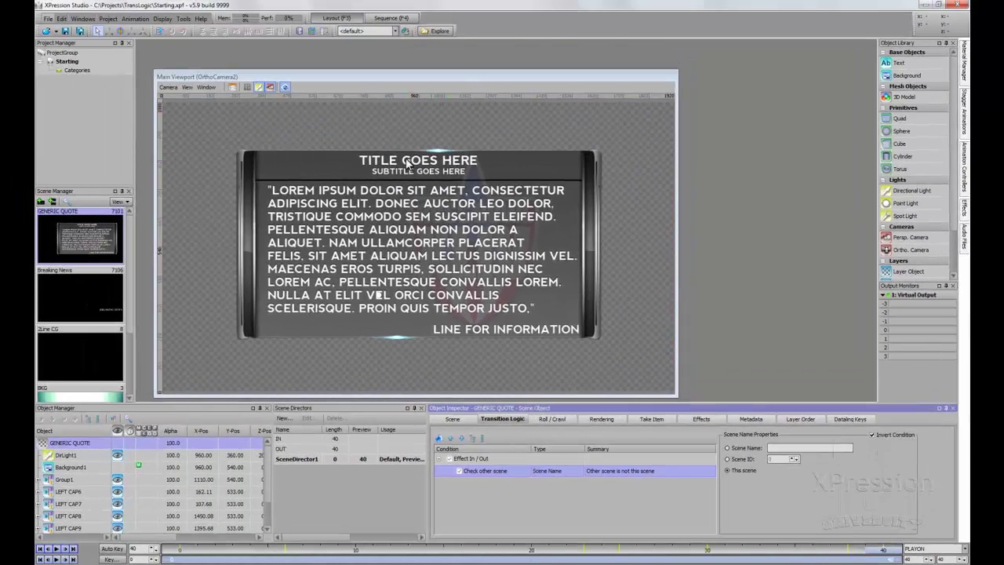
- Test the GENERIC QUOTE transition in the sequencer by taking item 7101 online and then offline
{"action": "left_click", "coordinate": [404, 18]}
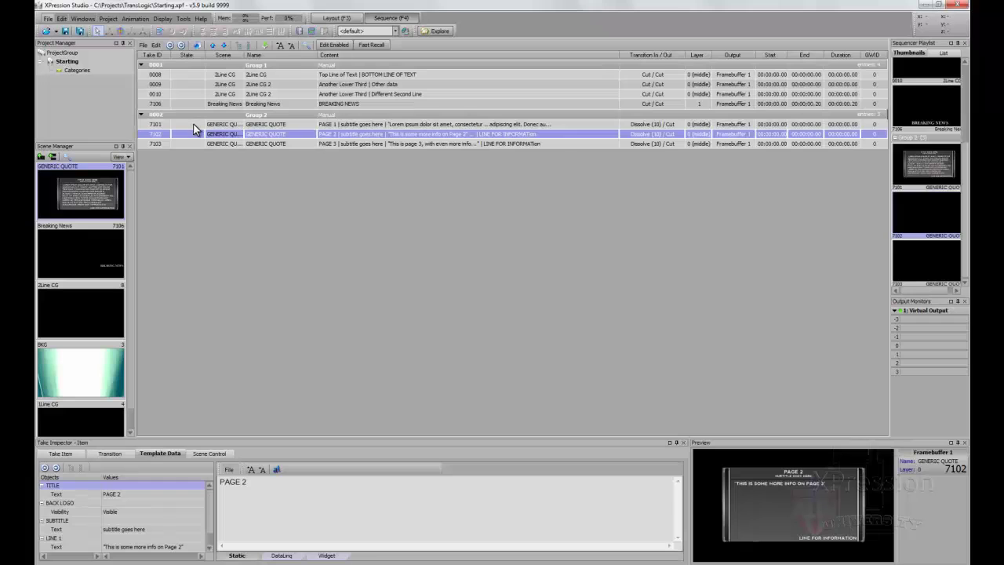
{"action": "double_click", "coordinate": [194, 126]}
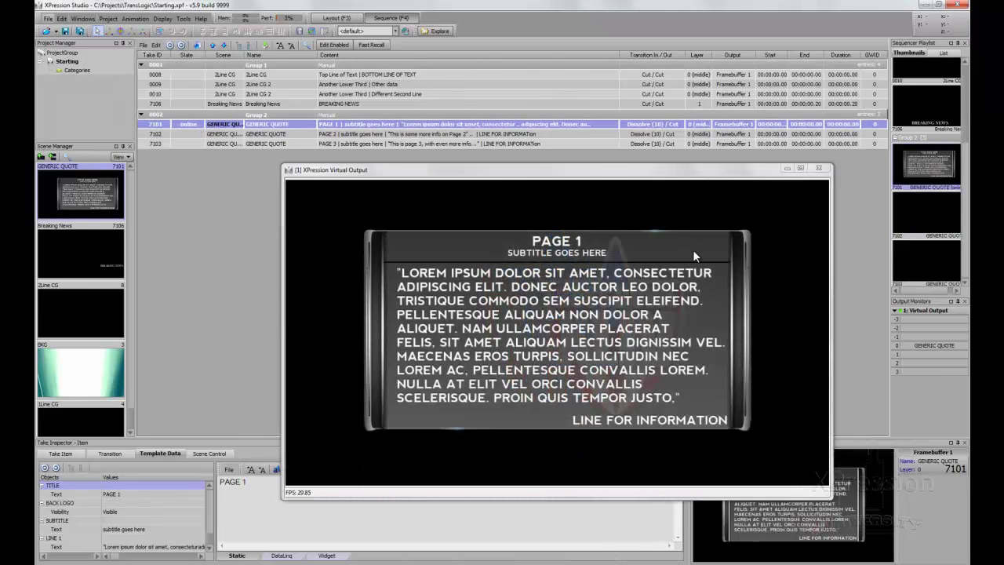
{"action": "right_click", "coordinate": [193, 125]}
{"action": "left_click", "coordinate": [204, 144]}
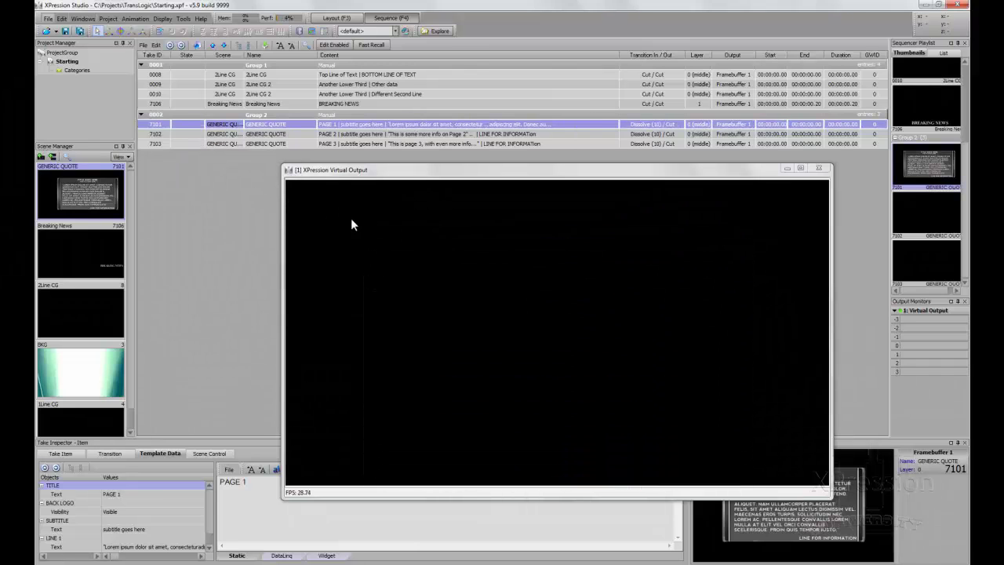
- Play take items 7101, 7102 and 7103 back to back in varying order, then take item 7101 offline
{"action": "double_click", "coordinate": [193, 126]}
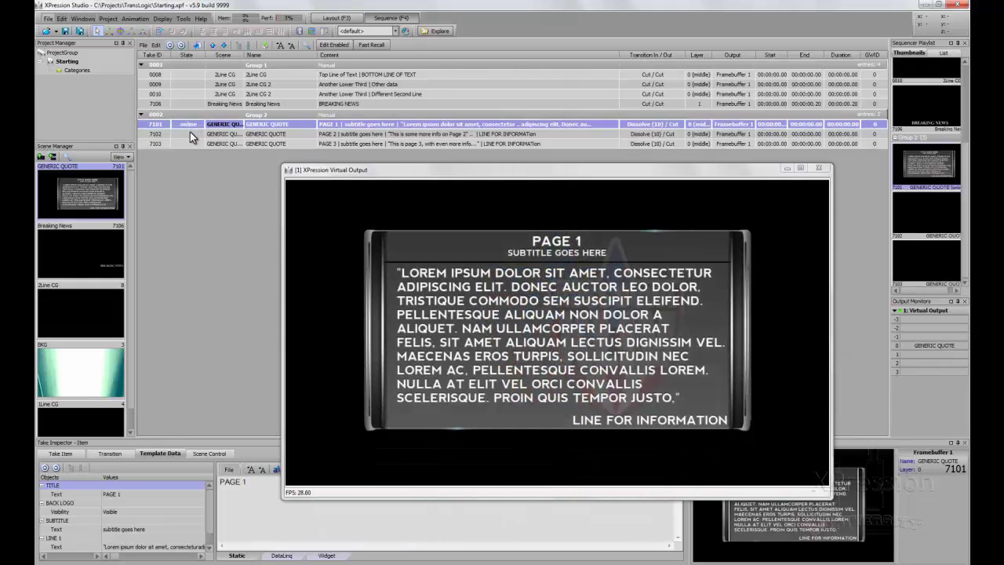
{"action": "double_click", "coordinate": [190, 133]}
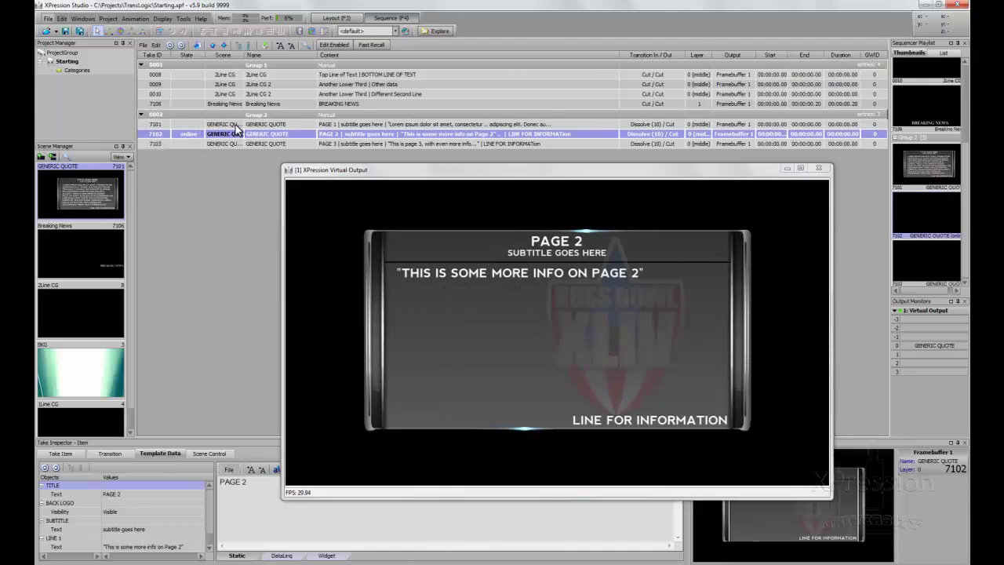
{"action": "double_click", "coordinate": [188, 125]}
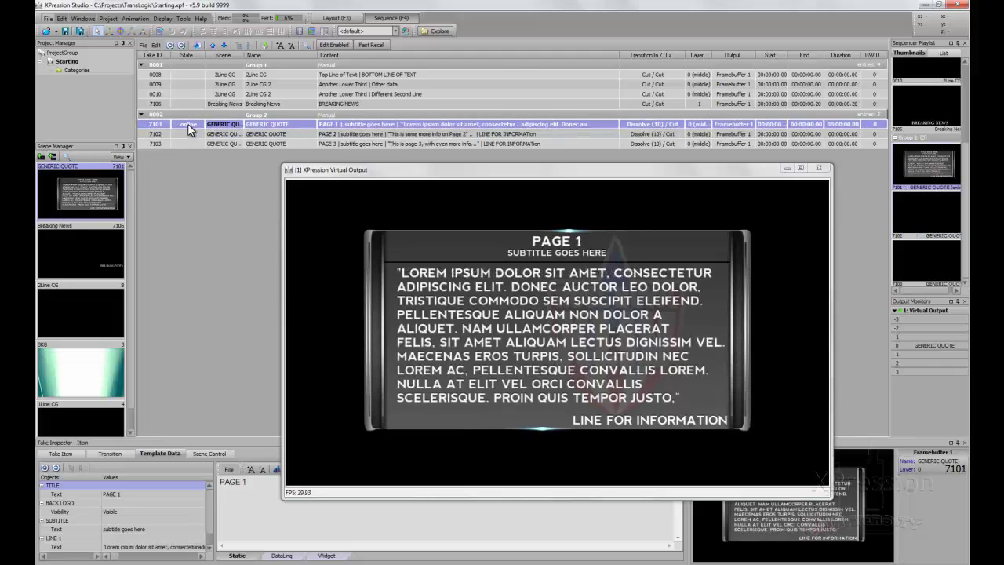
{"action": "double_click", "coordinate": [188, 130]}
{"action": "left_click", "coordinate": [189, 140]}
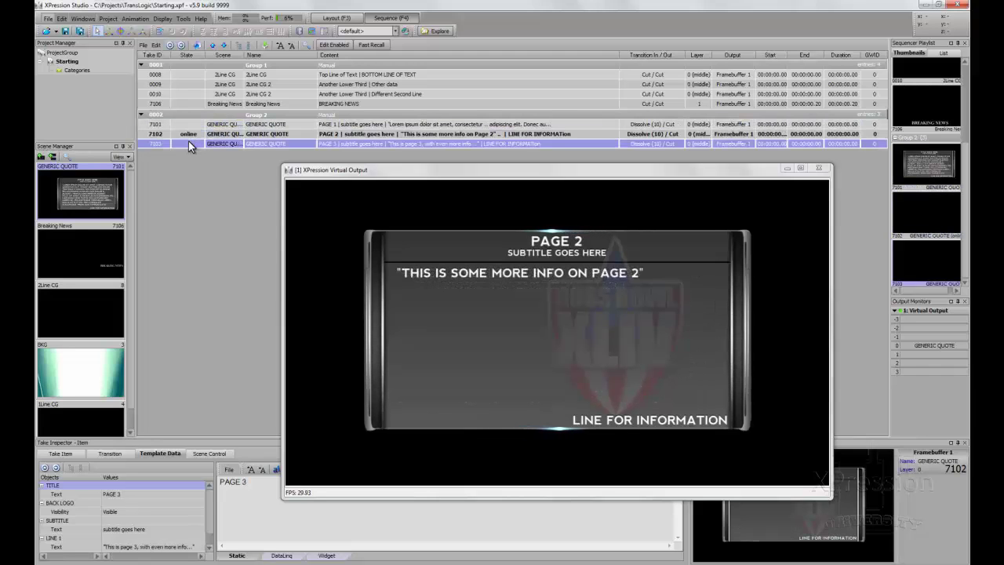
{"action": "double_click", "coordinate": [188, 140]}
{"action": "double_click", "coordinate": [188, 134]}
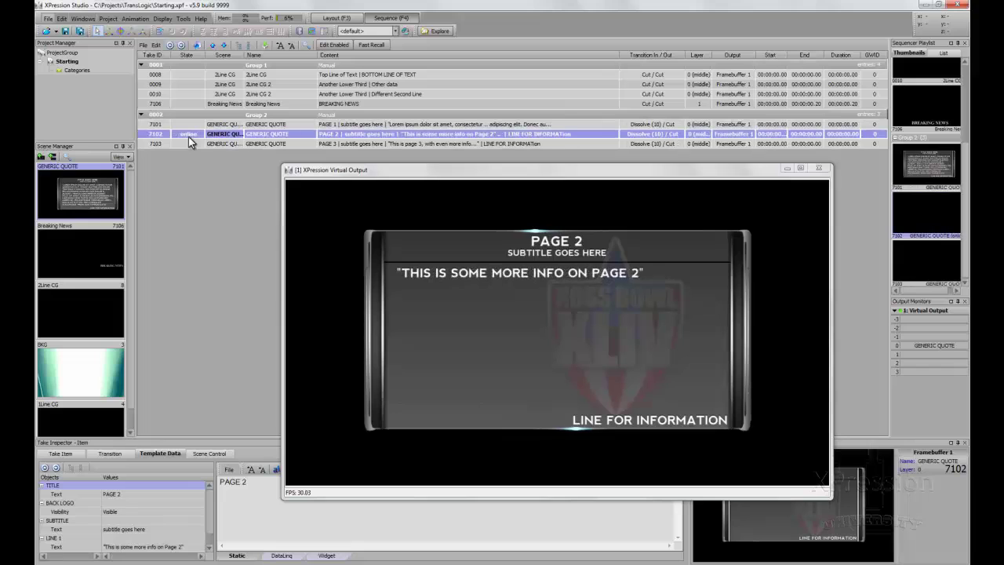
{"action": "double_click", "coordinate": [186, 125]}
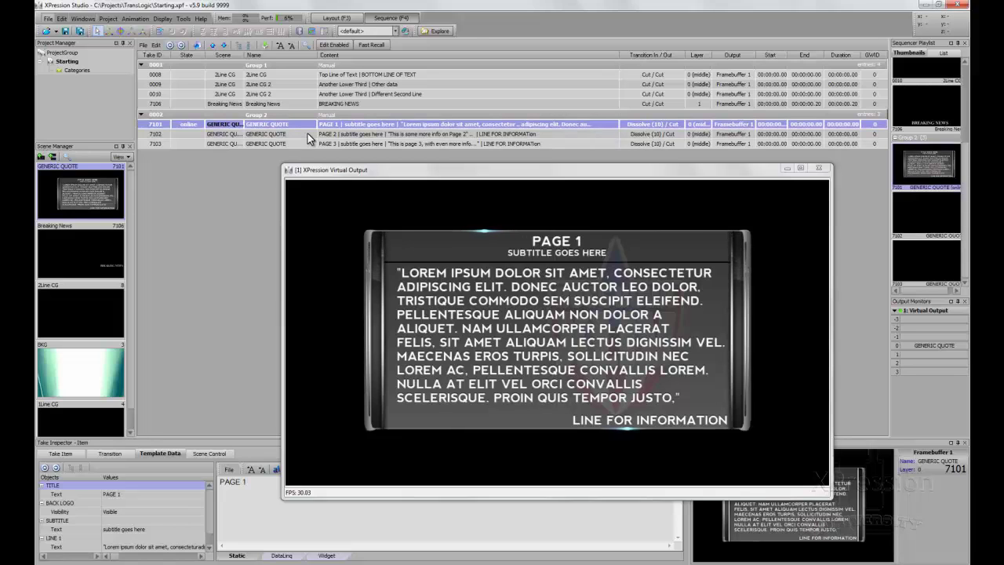
{"action": "double_click", "coordinate": [196, 133]}
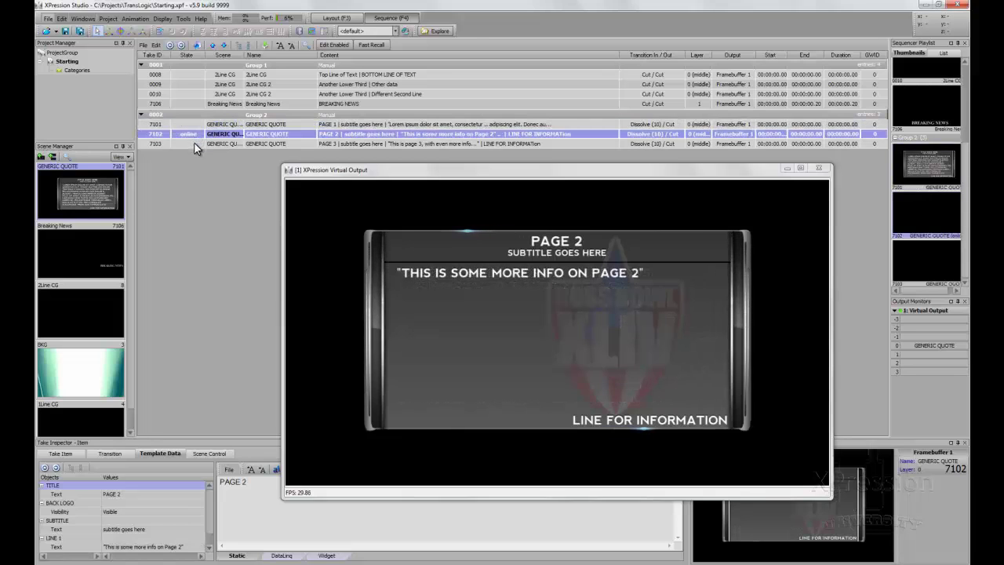
{"action": "double_click", "coordinate": [194, 142]}
{"action": "double_click", "coordinate": [194, 134]}
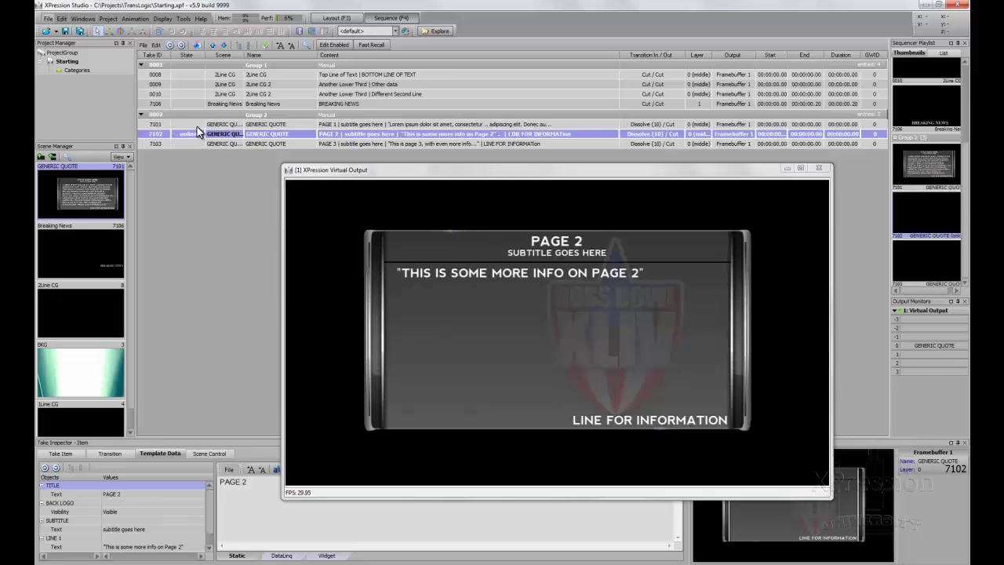
{"action": "double_click", "coordinate": [197, 126]}
{"action": "right_click", "coordinate": [194, 126]}
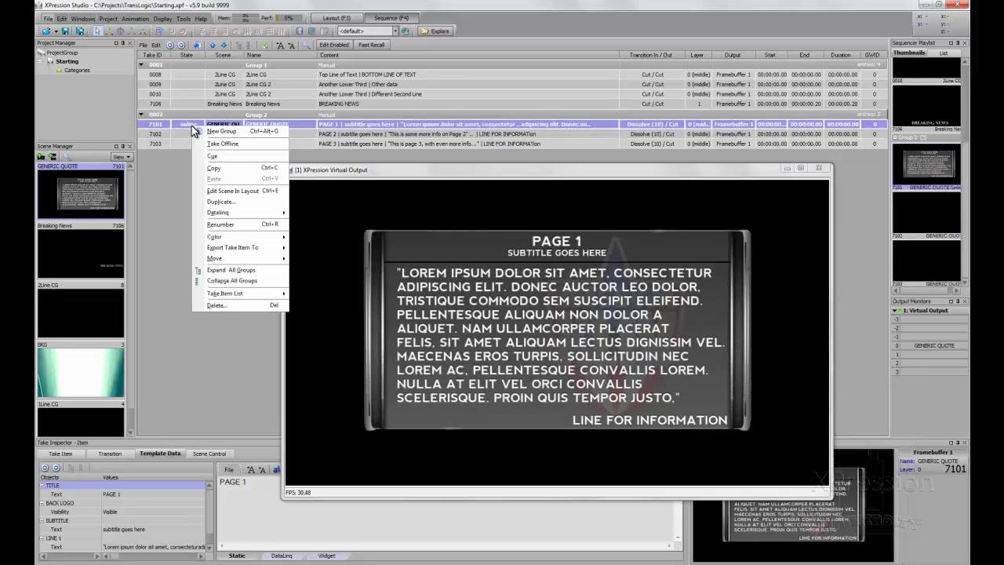
{"action": "left_click", "coordinate": [209, 144]}
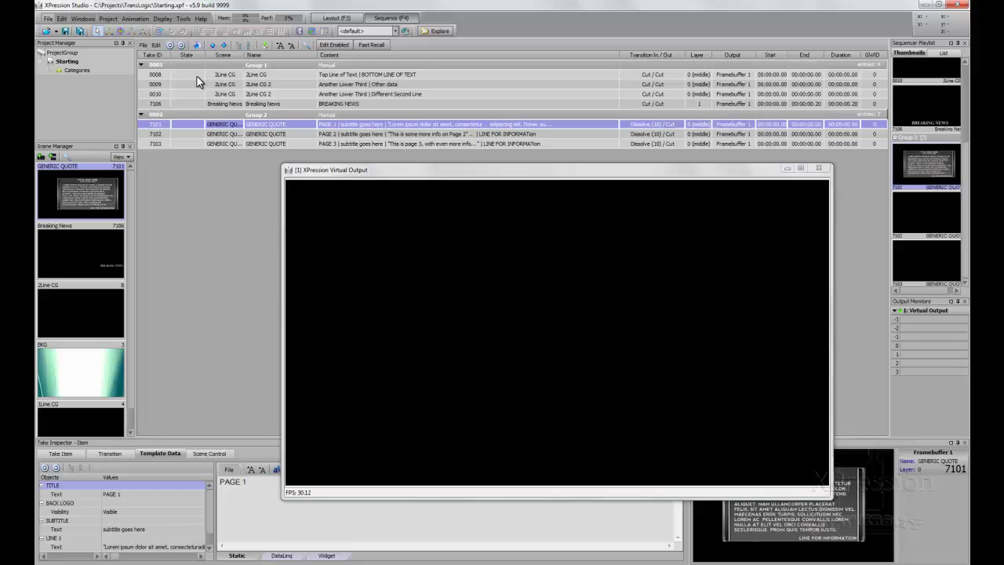
- Open the 2Line CG scene in the layout and add a transition logic rule named "Effect In / Out"
{"action": "left_click", "coordinate": [221, 76]}
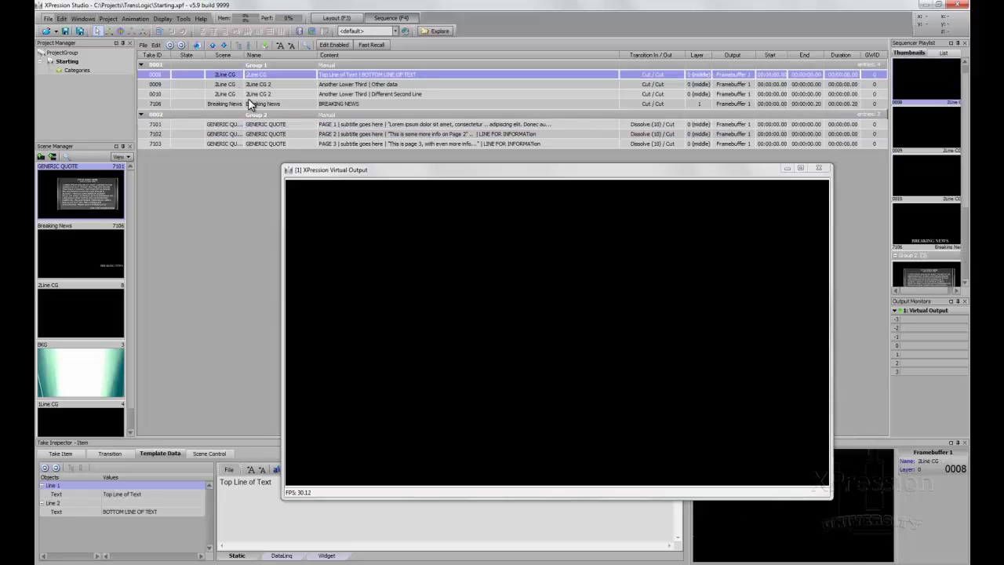
{"action": "double_click", "coordinate": [289, 172]}
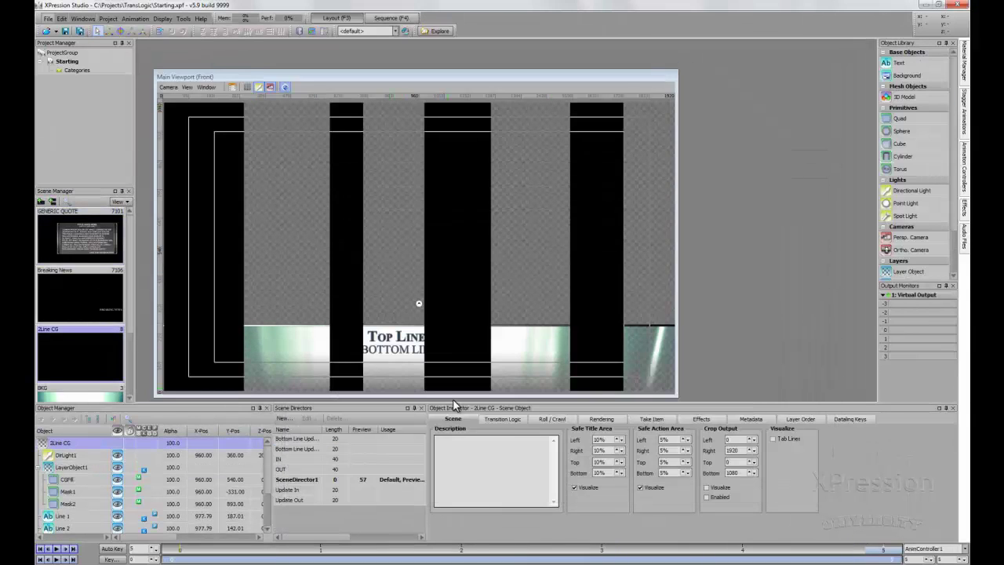
{"action": "left_click", "coordinate": [506, 419]}
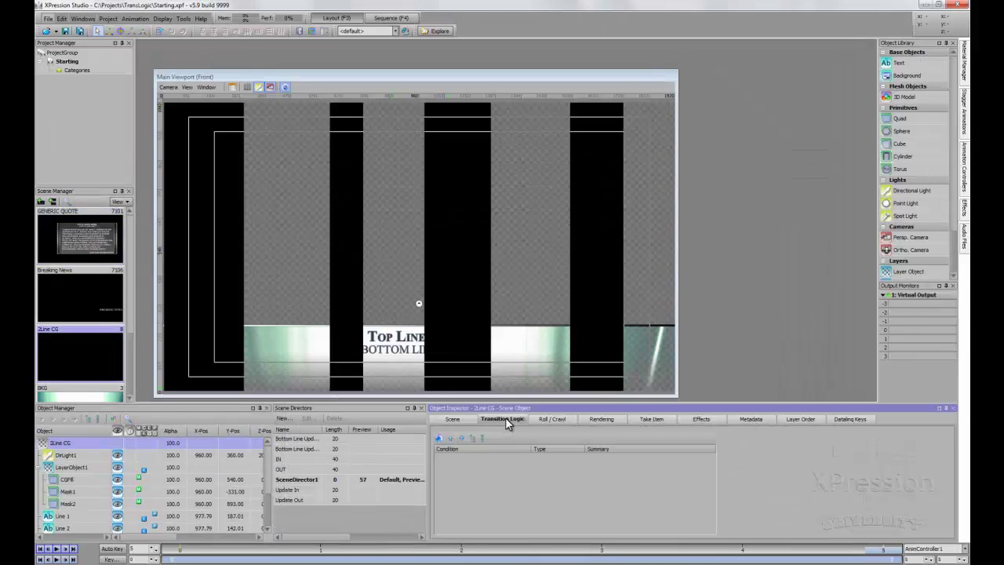
{"action": "left_click", "coordinate": [439, 437]}
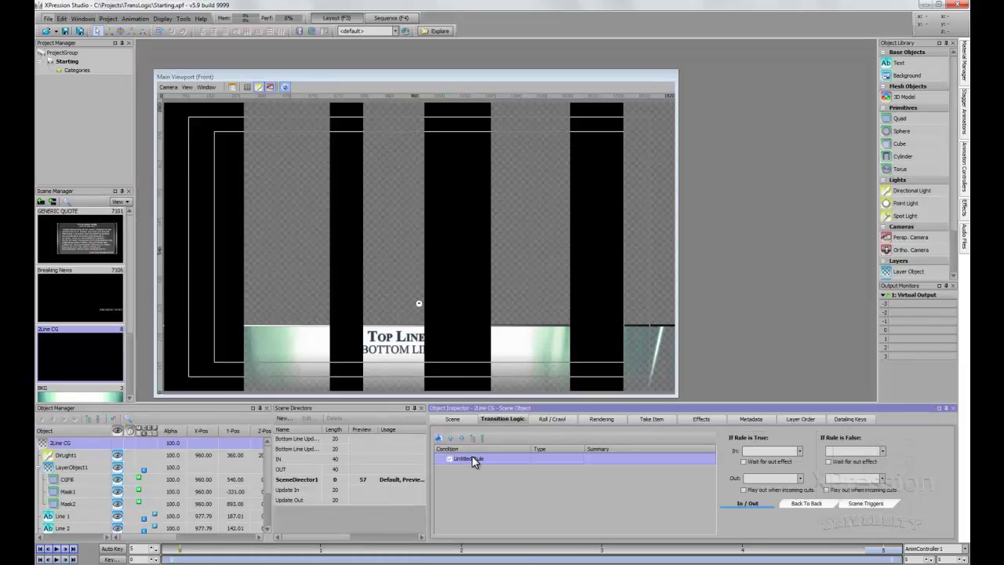
{"action": "double_click", "coordinate": [472, 457]}
{"action": "type", "text": "Effect "}
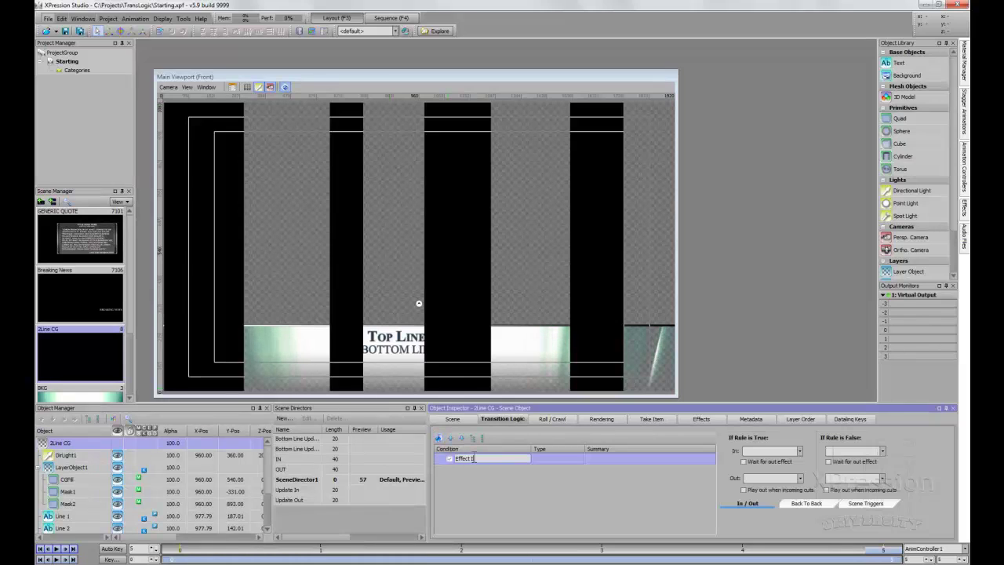
{"action": "type", "text": "In / Out"}
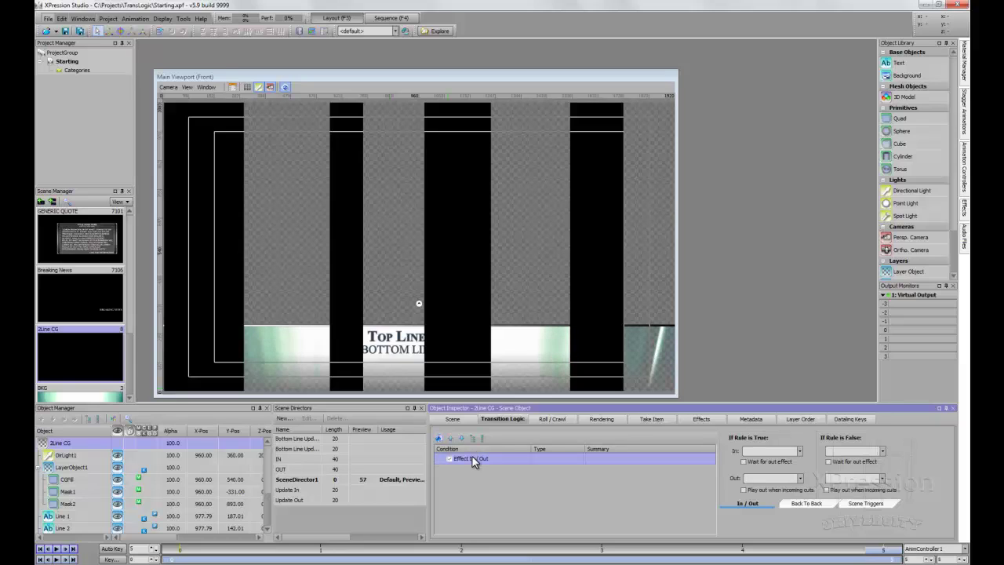
- For the 2Line CG rule being true, set the In effect to IN and the Out effect to OUT
{"action": "left_click", "coordinate": [799, 451]}
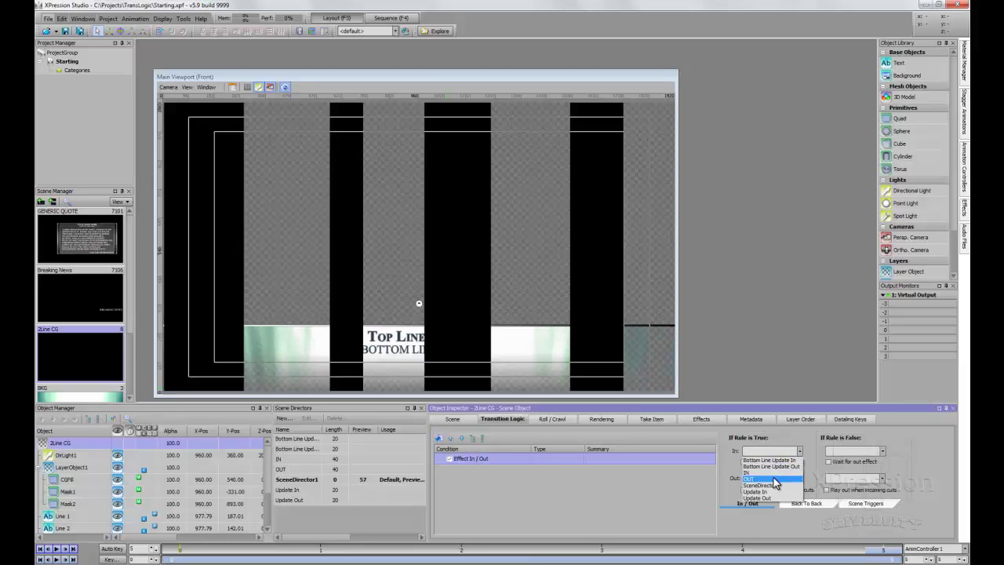
{"action": "left_click", "coordinate": [764, 473]}
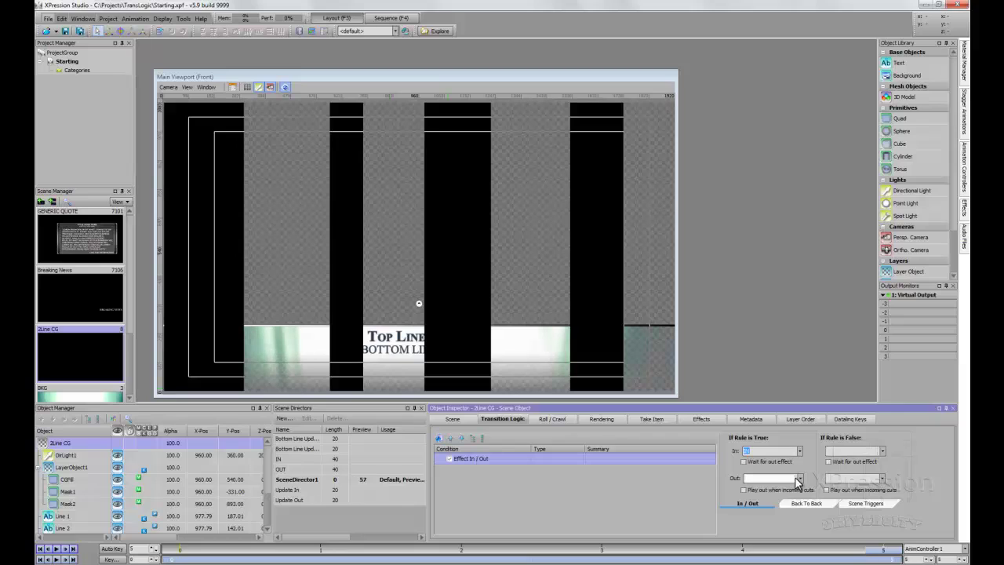
{"action": "left_click", "coordinate": [769, 478]}
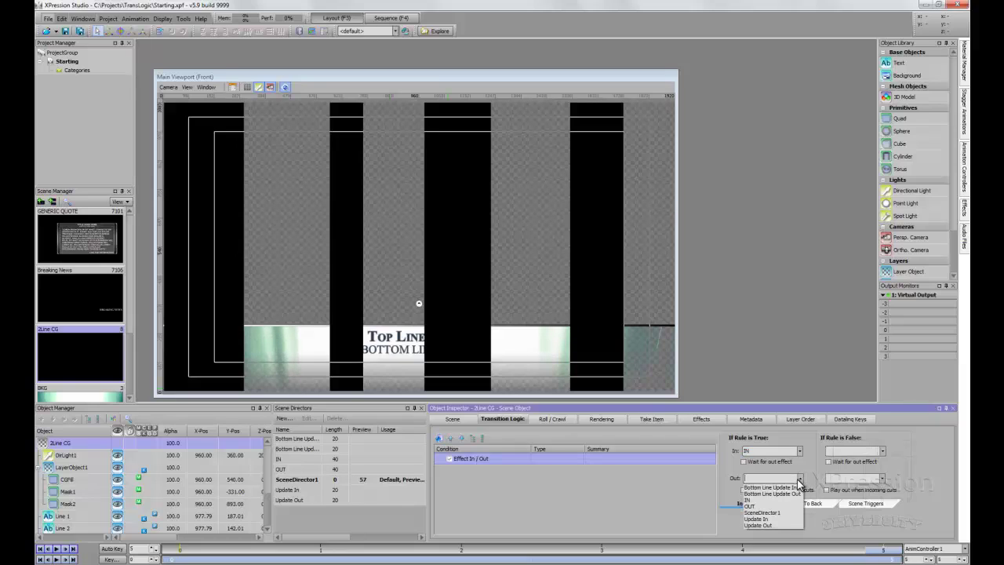
{"action": "left_click", "coordinate": [763, 505]}
{"action": "left_click", "coordinate": [577, 490]}
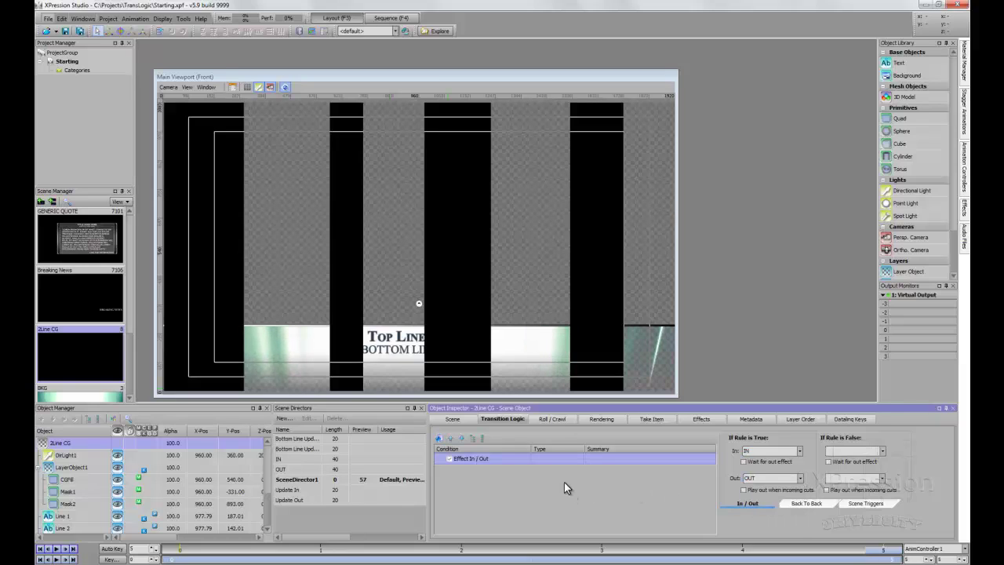
- Test the 2Line CG effects in the sequencer by taking item 0008 online and then offline
{"action": "key", "text": "F4"}
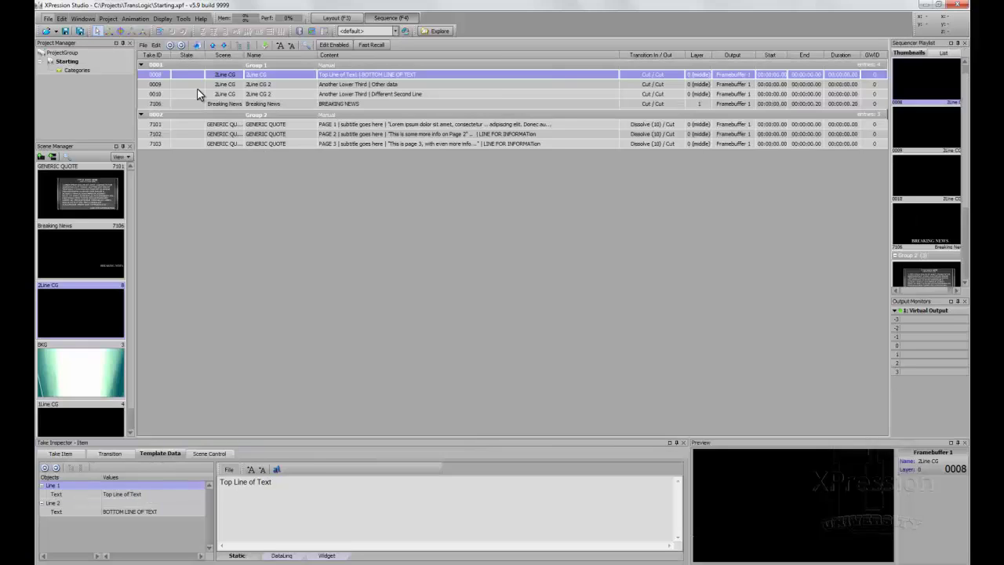
{"action": "key", "text": "F1"}
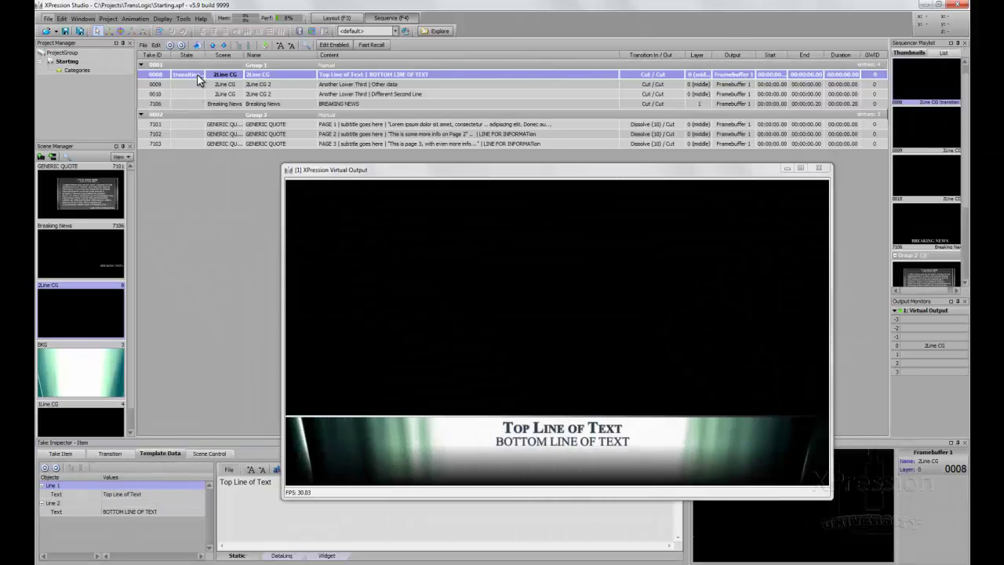
{"action": "right_click", "coordinate": [196, 75]}
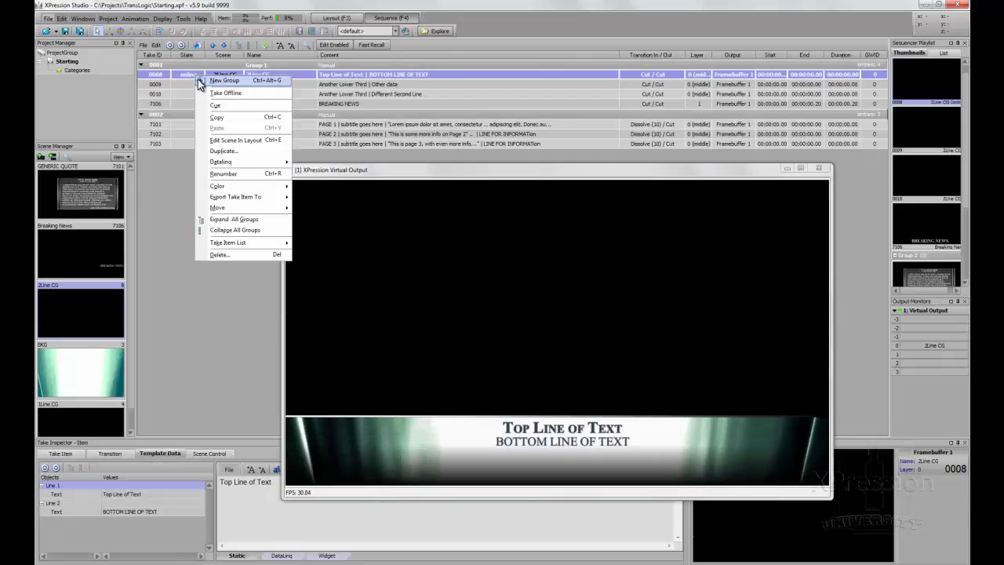
{"action": "left_click", "coordinate": [223, 93]}
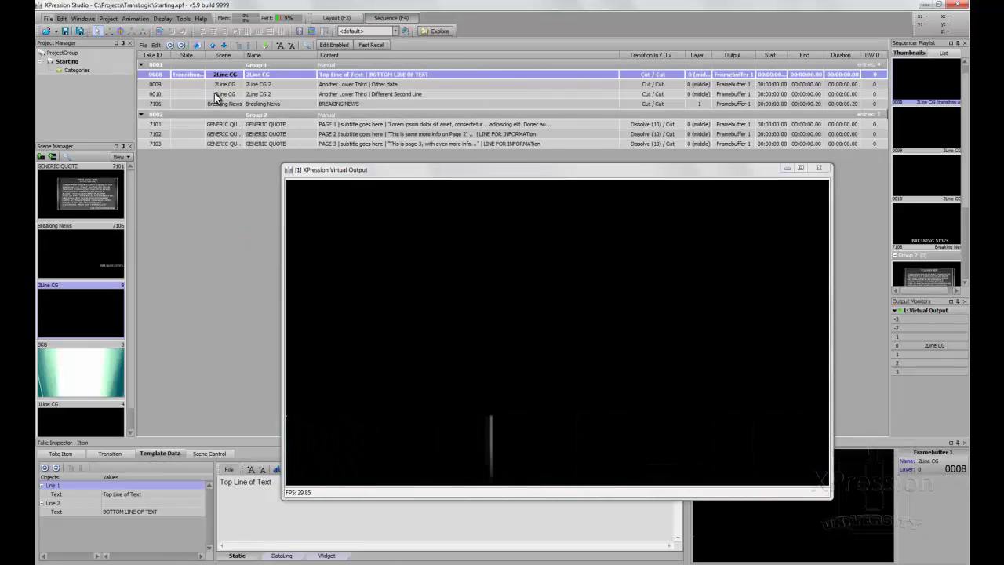
- Shift the virtual output window slightly and alternate take items 7101 and 0008 on air to check the transitions between different scenes
{"action": "mouse_move", "coordinate": [337, 170]}
{"action": "left_mouse_down"}
{"action": "mouse_move", "coordinate": [363, 170]}
{"action": "mouse_move", "coordinate": [353, 170]}
{"action": "left_mouse_up"}
{"action": "double_click", "coordinate": [198, 123]}
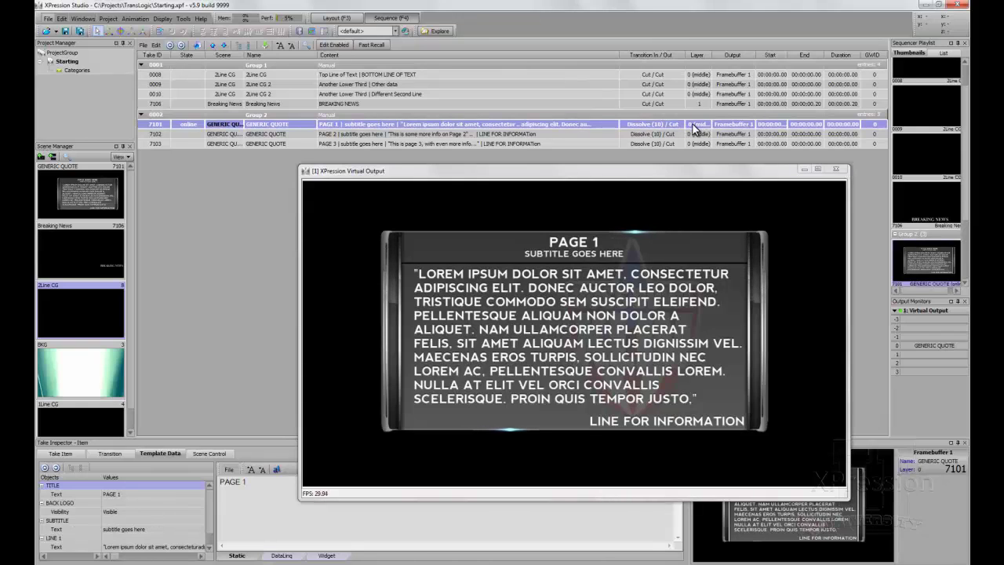
{"action": "double_click", "coordinate": [186, 74]}
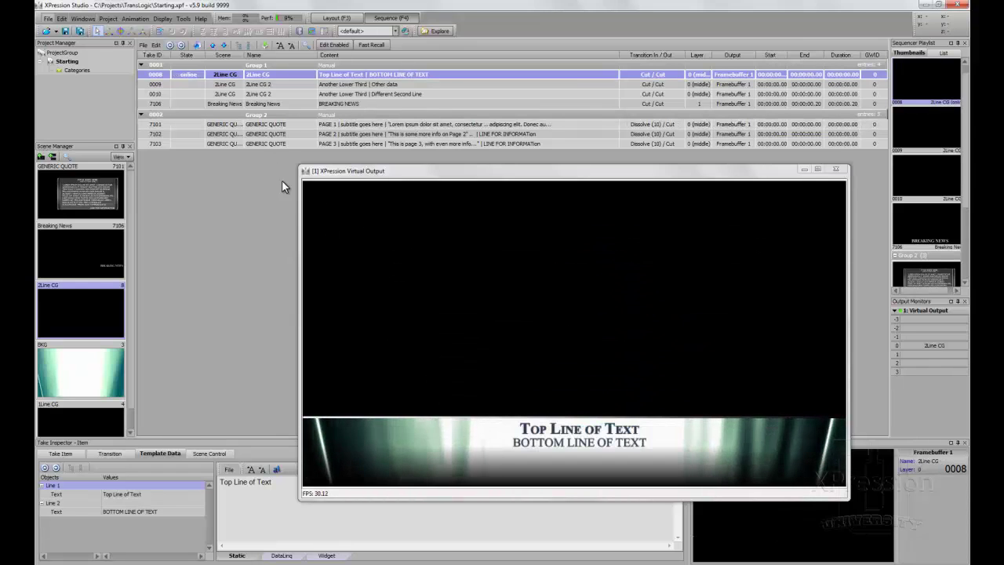
{"action": "double_click", "coordinate": [191, 124]}
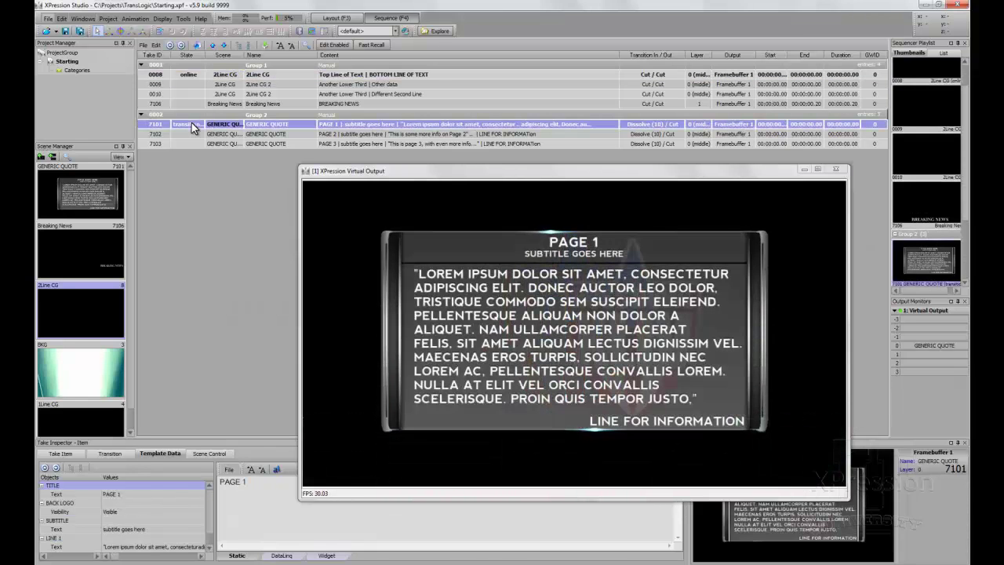
{"action": "double_click", "coordinate": [192, 74]}
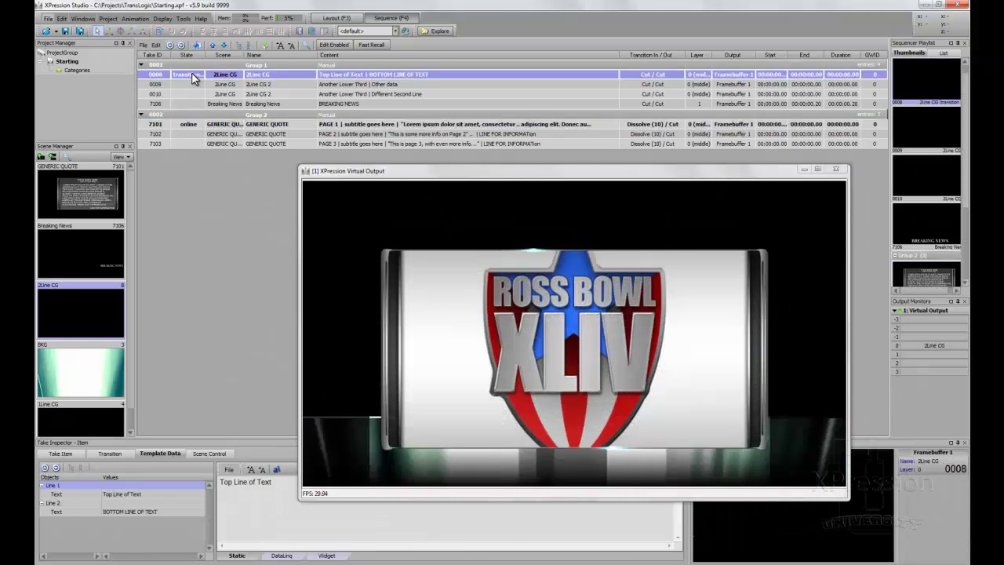
- Retest the back-to-back transitions by alternating items 7101 and 0008 on air once more, then take 7101 offline
{"action": "left_click", "coordinate": [190, 124]}
{"action": "double_click", "coordinate": [190, 123]}
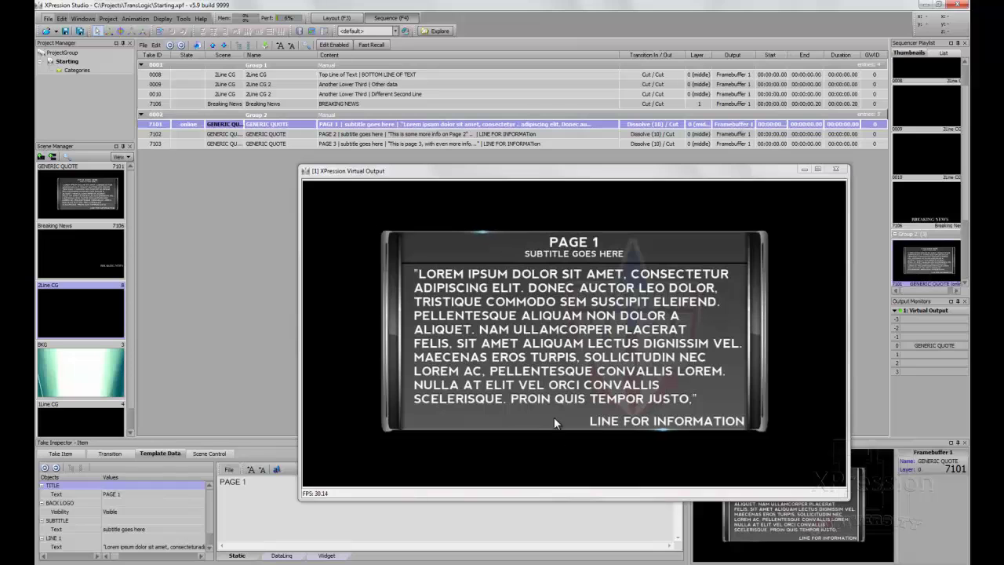
{"action": "double_click", "coordinate": [189, 77]}
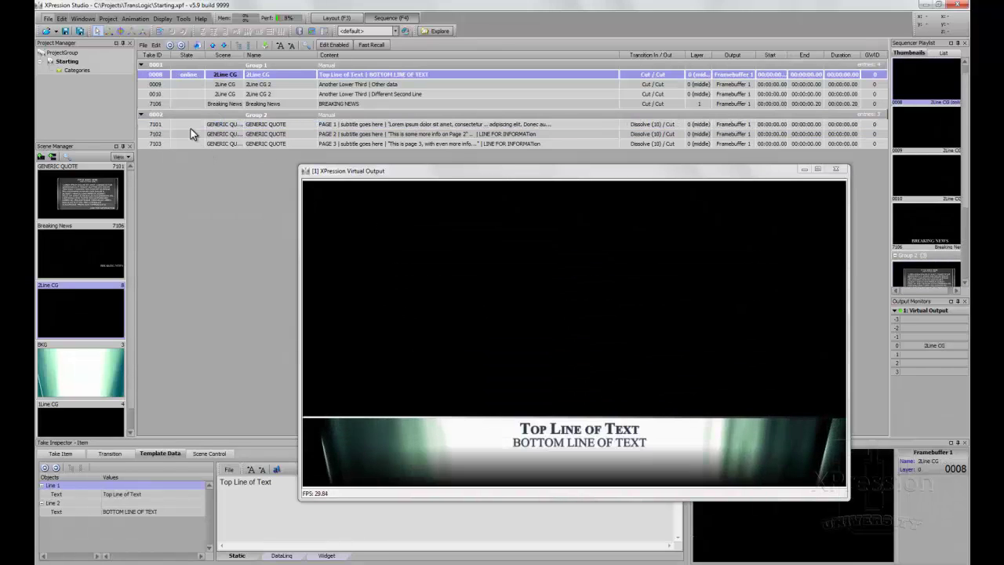
{"action": "double_click", "coordinate": [190, 128]}
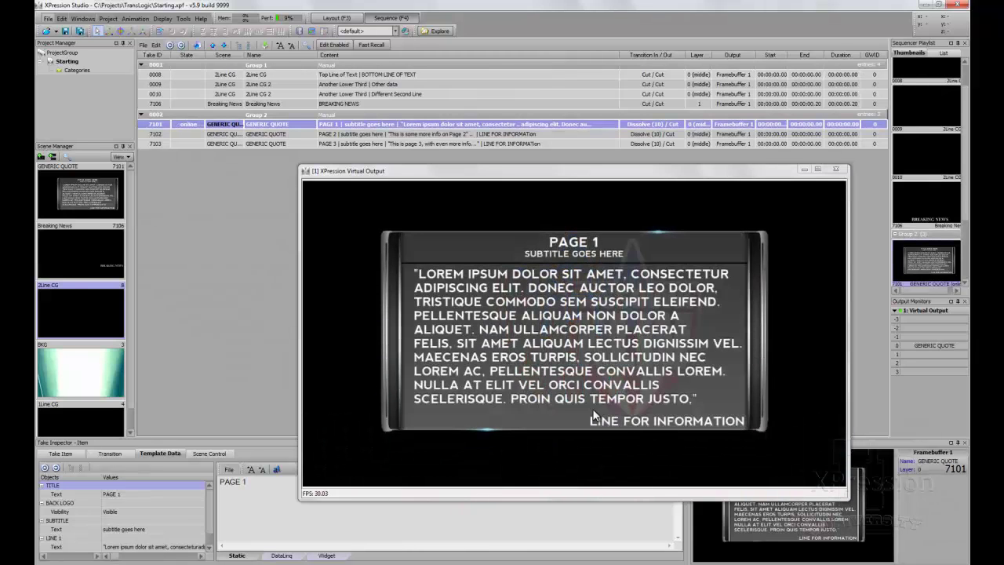
{"action": "double_click", "coordinate": [192, 126]}
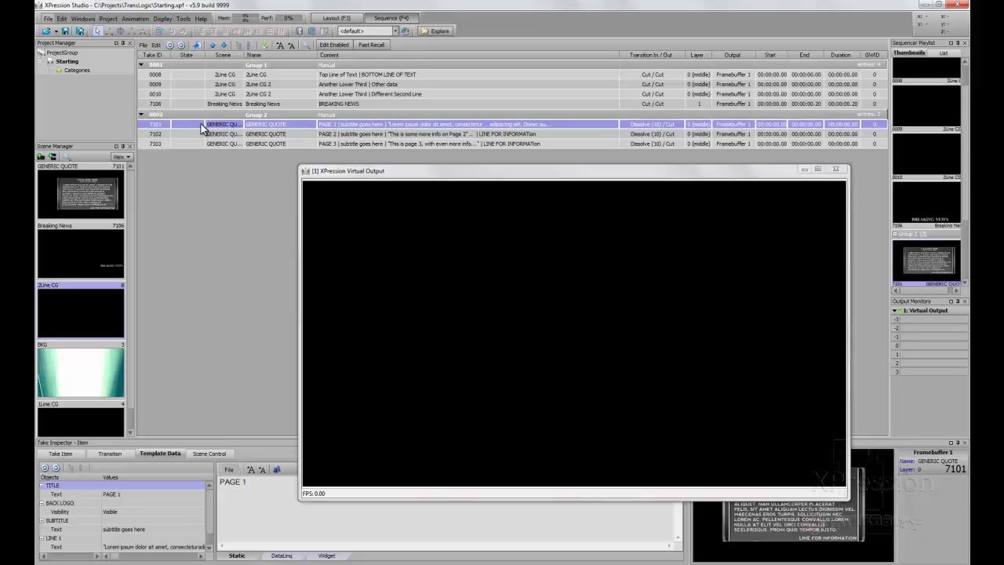
- In the GENERIC QUOTE and 2Line CG scenes, enable Wait for out effect on the In effect for the rule being true
{"action": "double_click", "coordinate": [197, 126]}
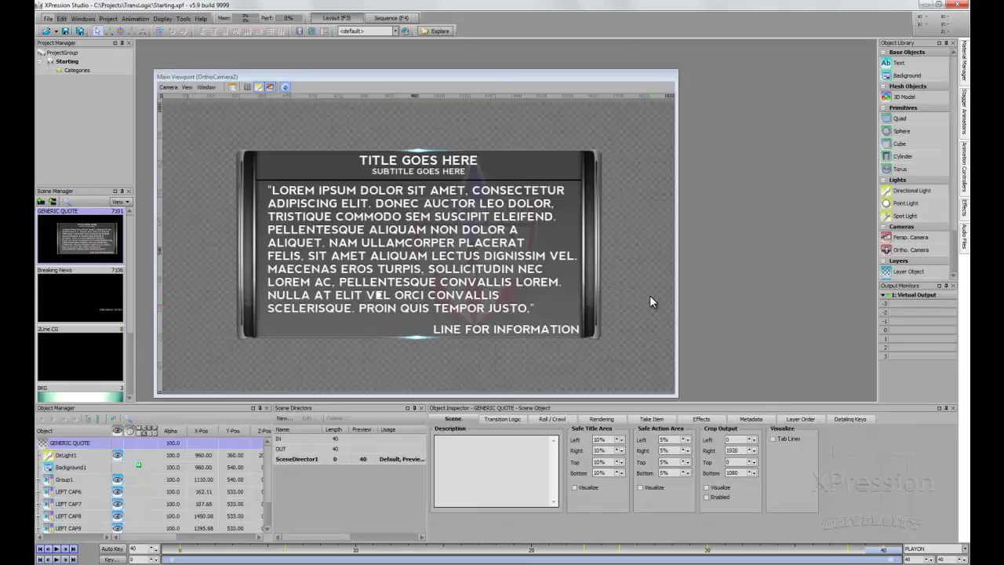
{"action": "left_click", "coordinate": [506, 419]}
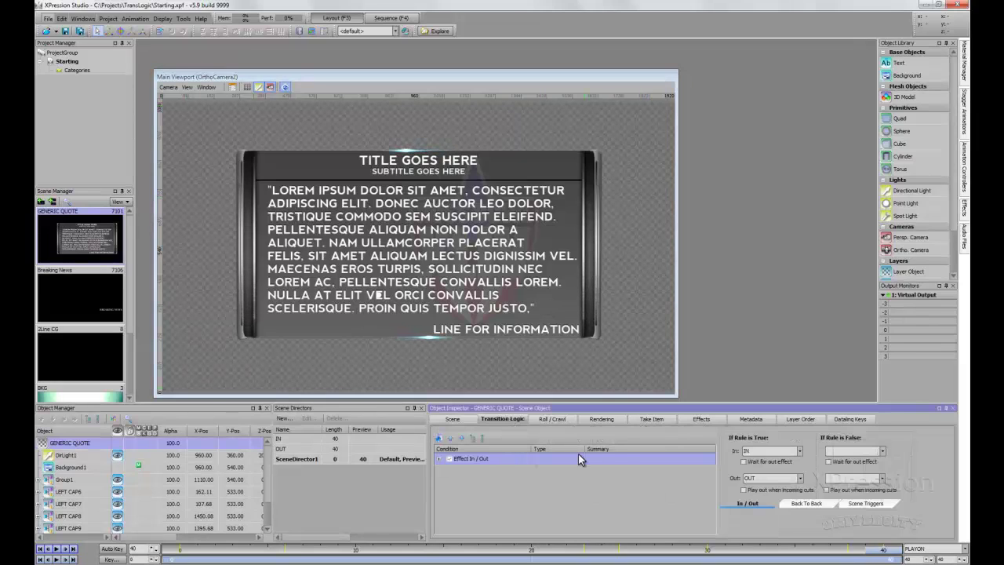
{"action": "left_click", "coordinate": [743, 462]}
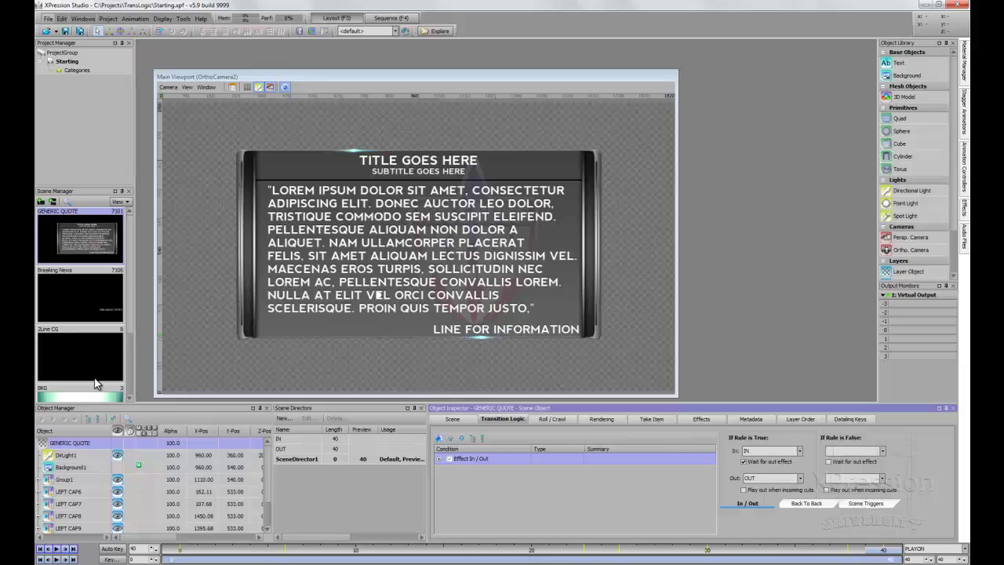
{"action": "left_click", "coordinate": [94, 352]}
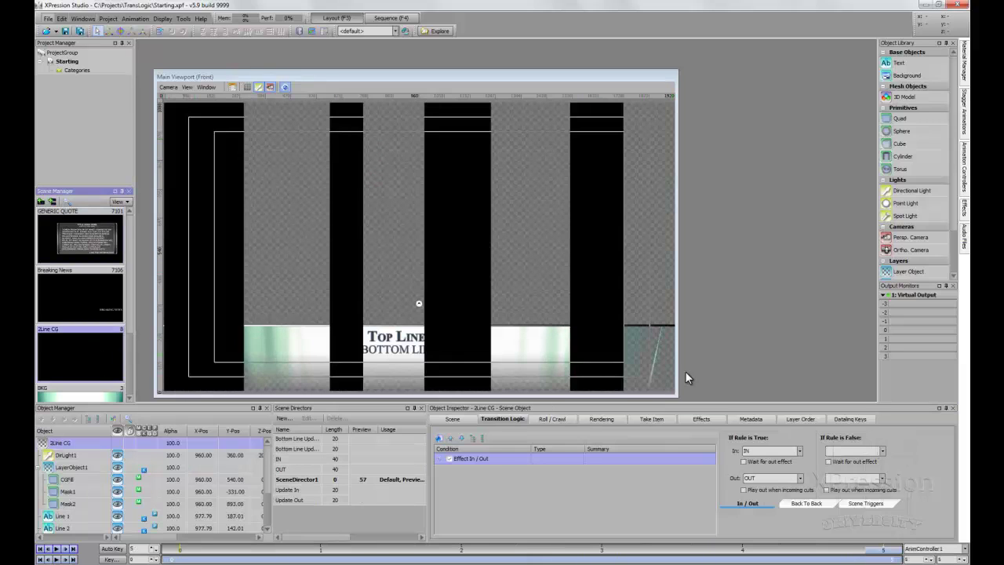
{"action": "left_click", "coordinate": [744, 462]}
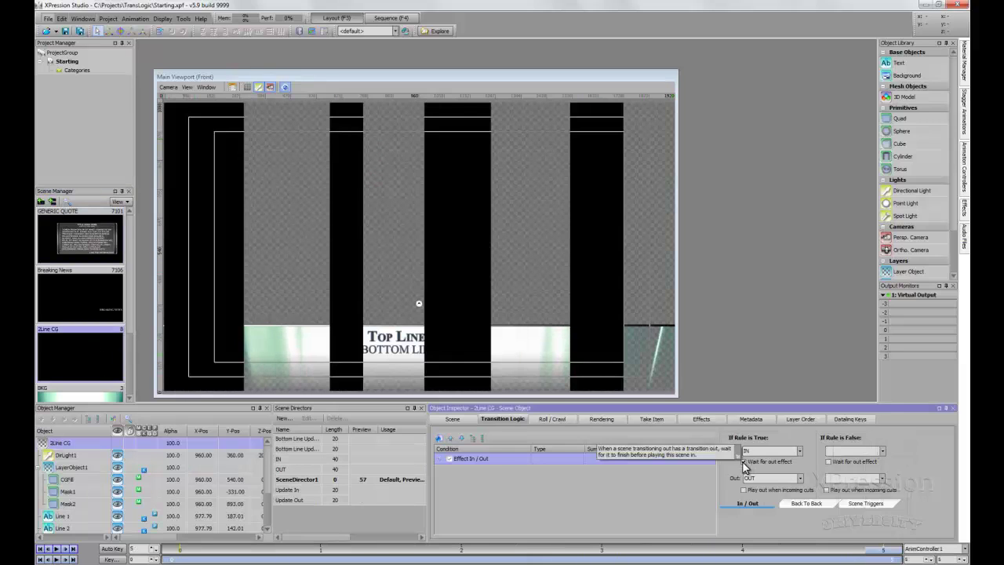
- Test the waiting transitions in the sequencer by taking items 7101, 0008 and 7101 on air in turn, then take 7101 offline
{"action": "left_click", "coordinate": [392, 18]}
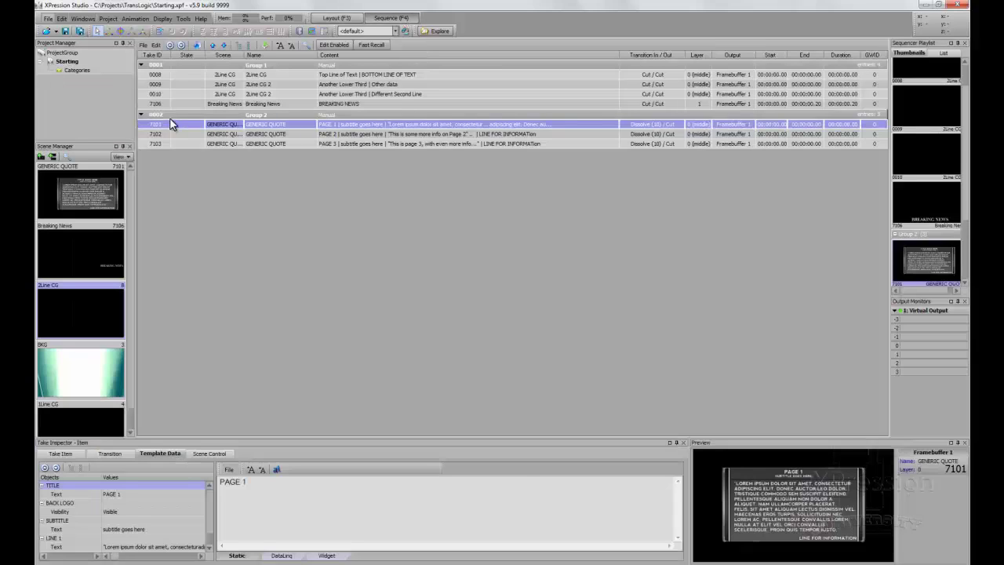
{"action": "double_click", "coordinate": [171, 123]}
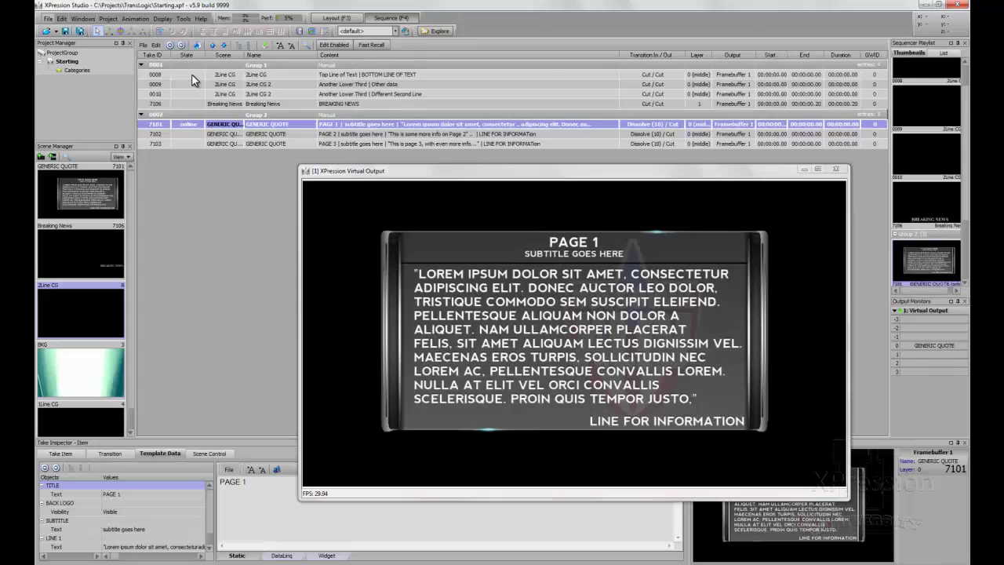
{"action": "double_click", "coordinate": [191, 74]}
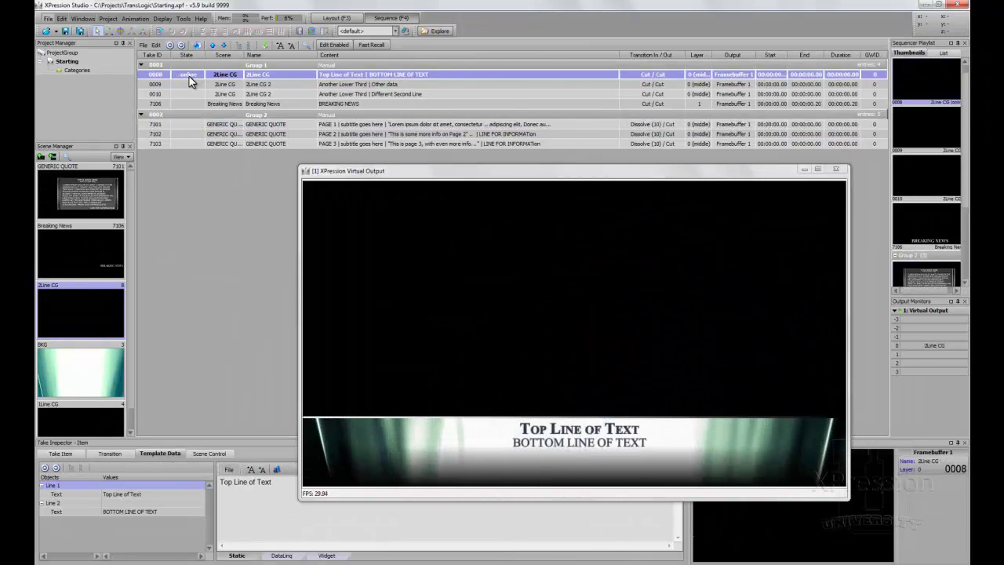
{"action": "left_click", "coordinate": [187, 124]}
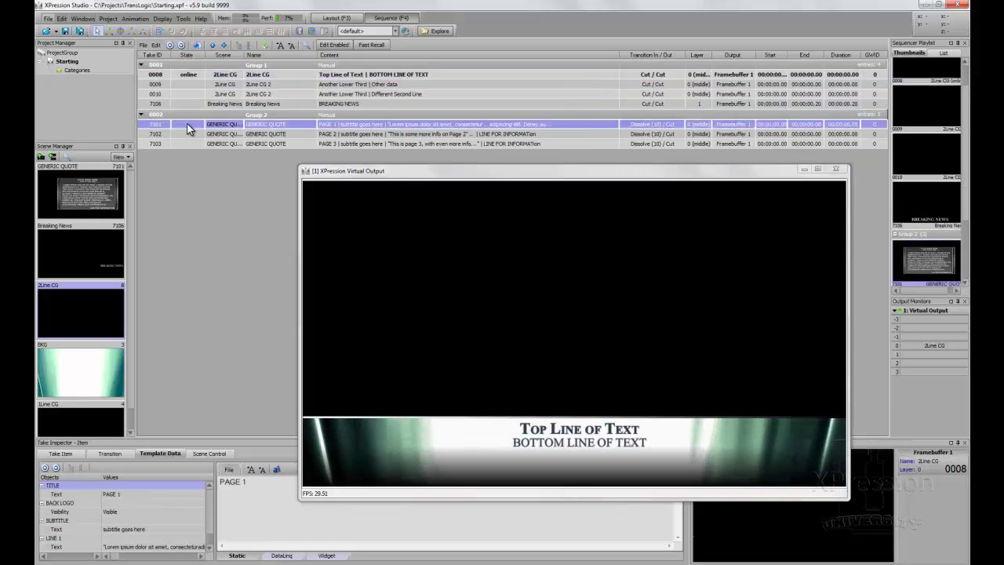
{"action": "double_click", "coordinate": [186, 123]}
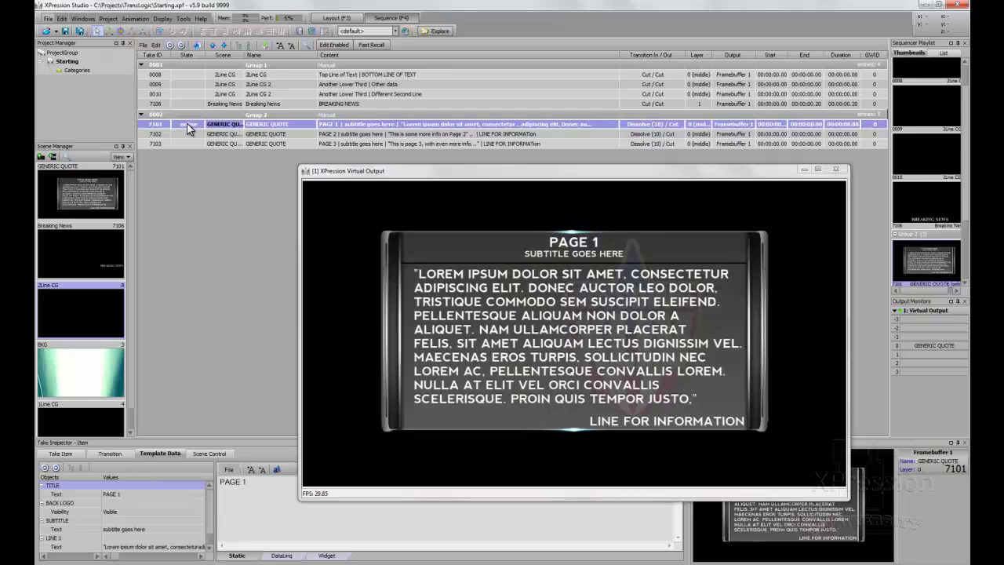
{"action": "right_click", "coordinate": [194, 125]}
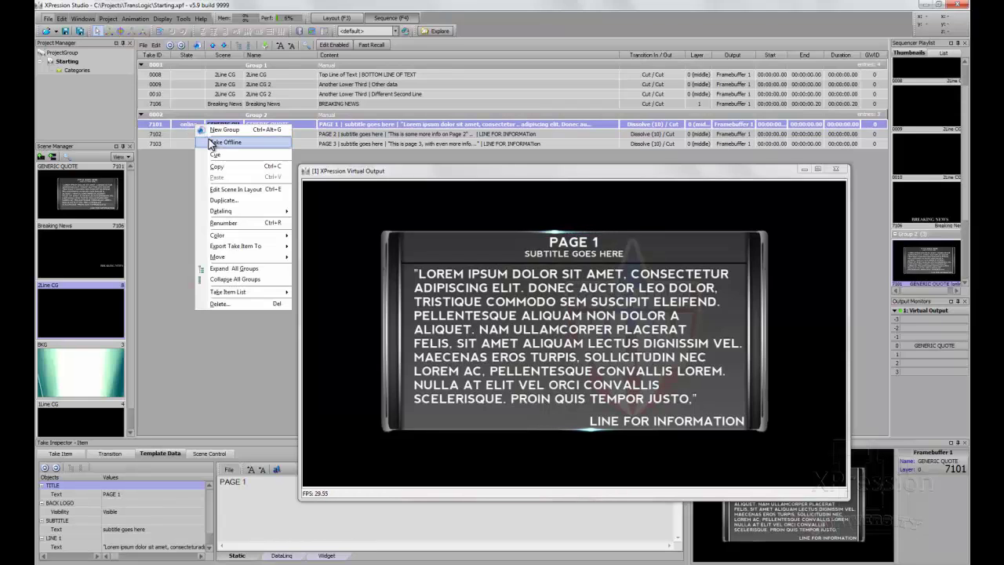
{"action": "left_click", "coordinate": [209, 139]}
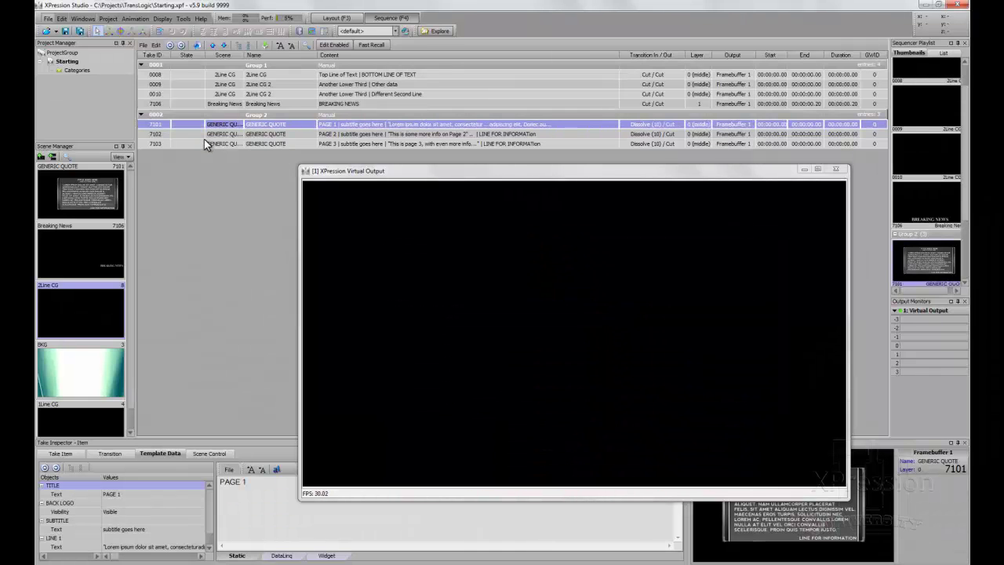
- Take item 0008 online and offline, then return to the 2Line CG layout and close the virtual output window
{"action": "double_click", "coordinate": [192, 74]}
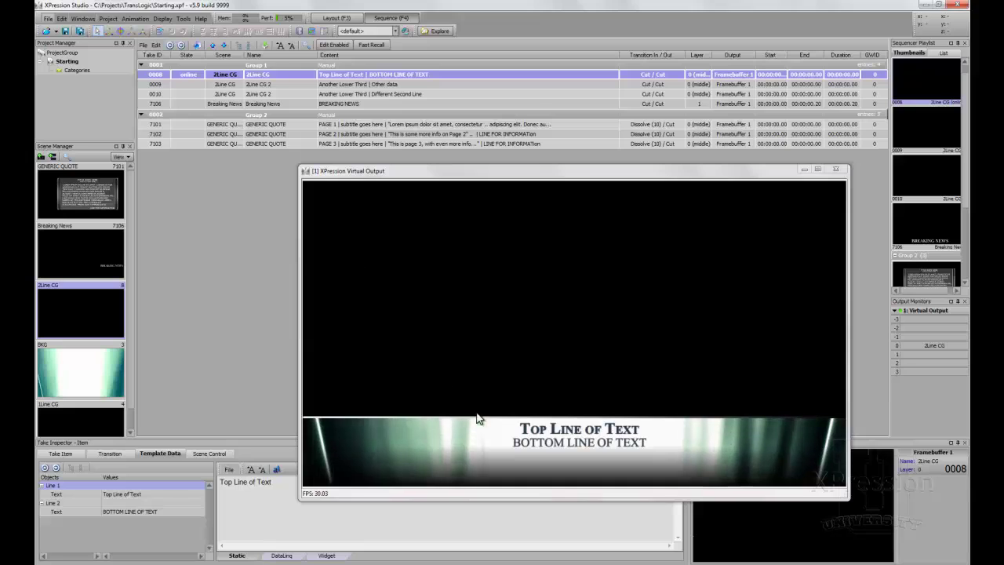
{"action": "left_click", "coordinate": [190, 76]}
{"action": "double_click", "coordinate": [190, 76]}
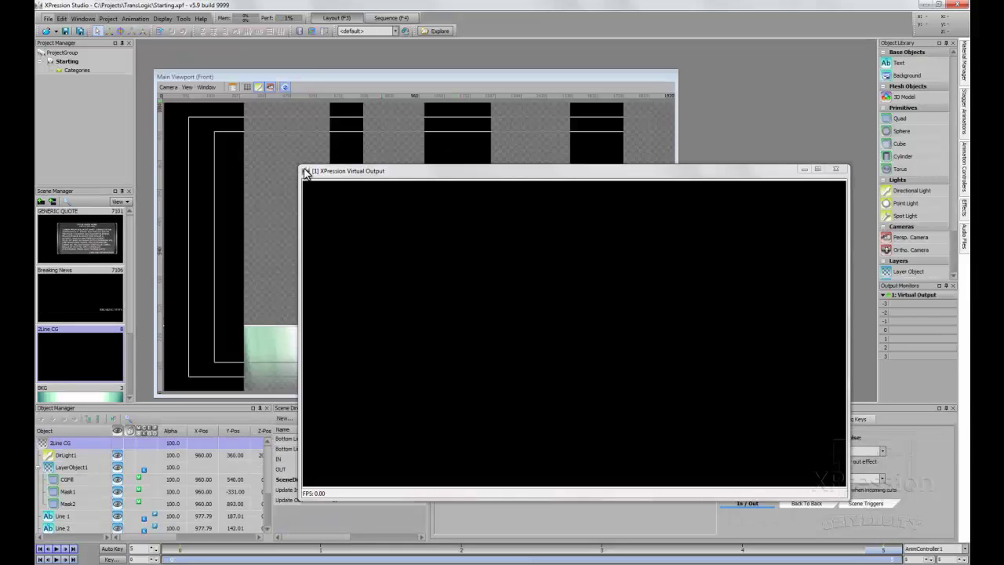
{"action": "double_click", "coordinate": [306, 171]}
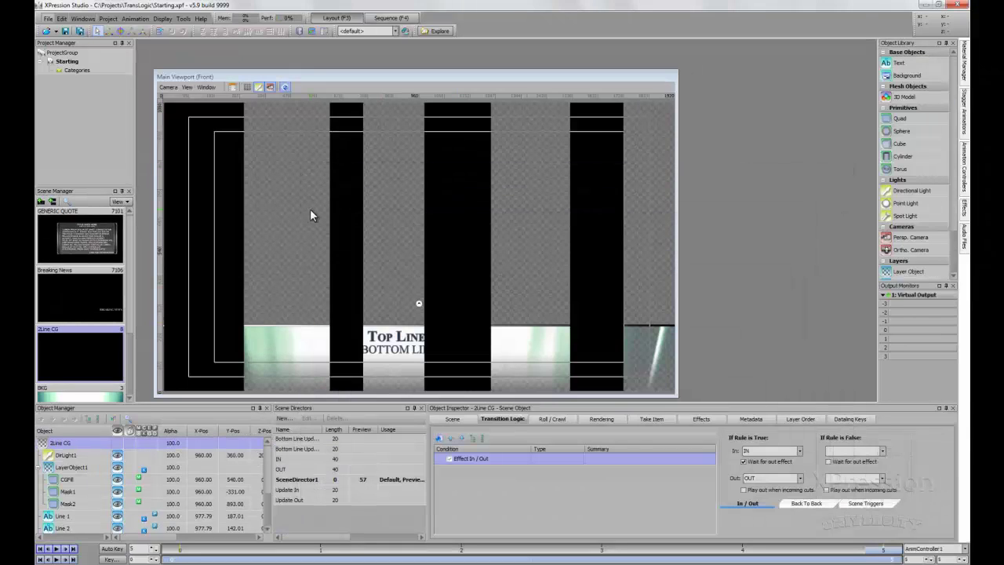
- Scrub through the 2Line CG scene's IN scene director to review its animation, then close it
{"action": "double_click", "coordinate": [331, 458]}
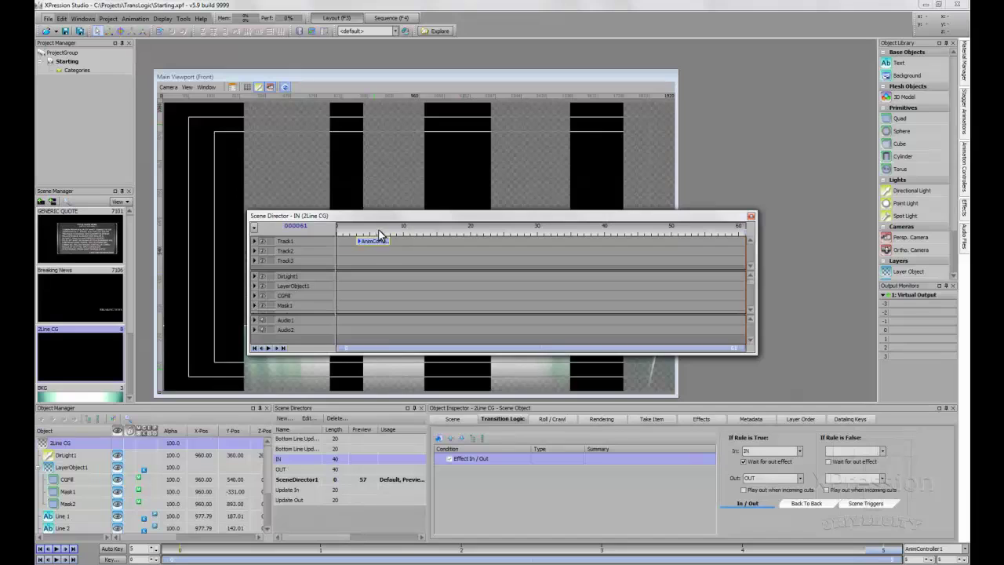
{"action": "left_click_drag", "start_coordinate": [380, 235], "coordinate": [691, 101]}
{"action": "left_click", "coordinate": [783, 103]}
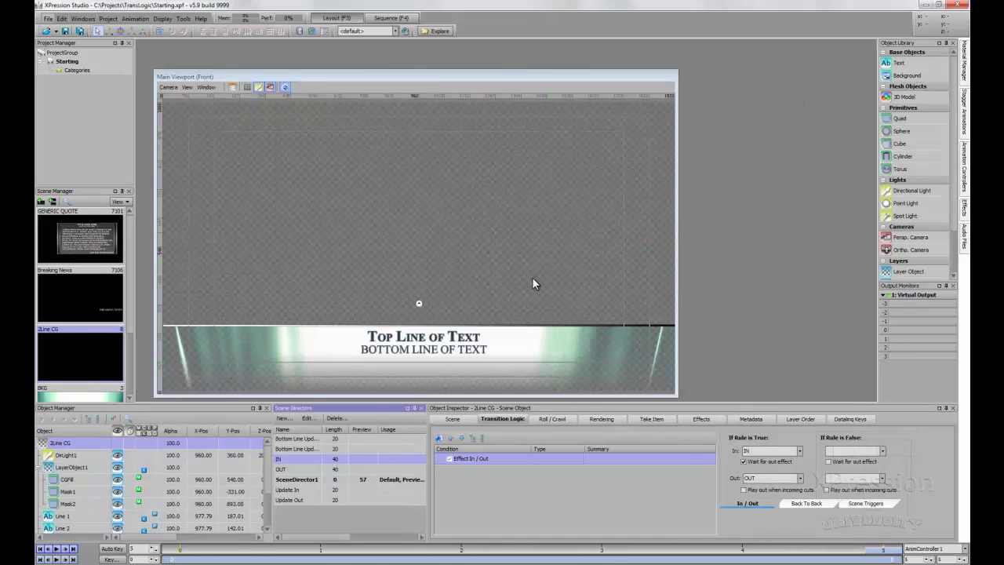
- Open the Update In scene director of 2Line CG, scrub through its timeline to review the animation, and close it
{"action": "left_click", "coordinate": [291, 489]}
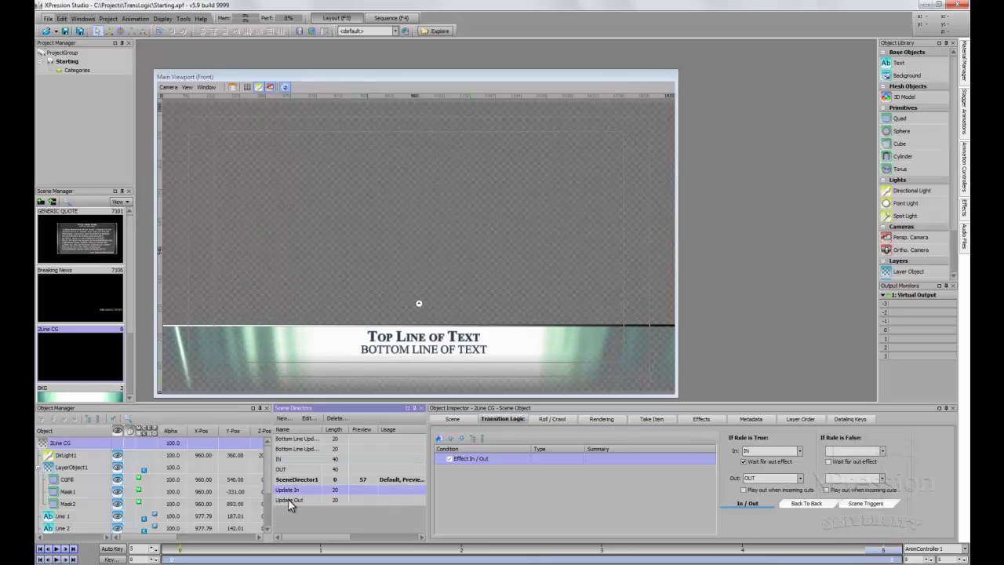
{"action": "left_click", "coordinate": [289, 500]}
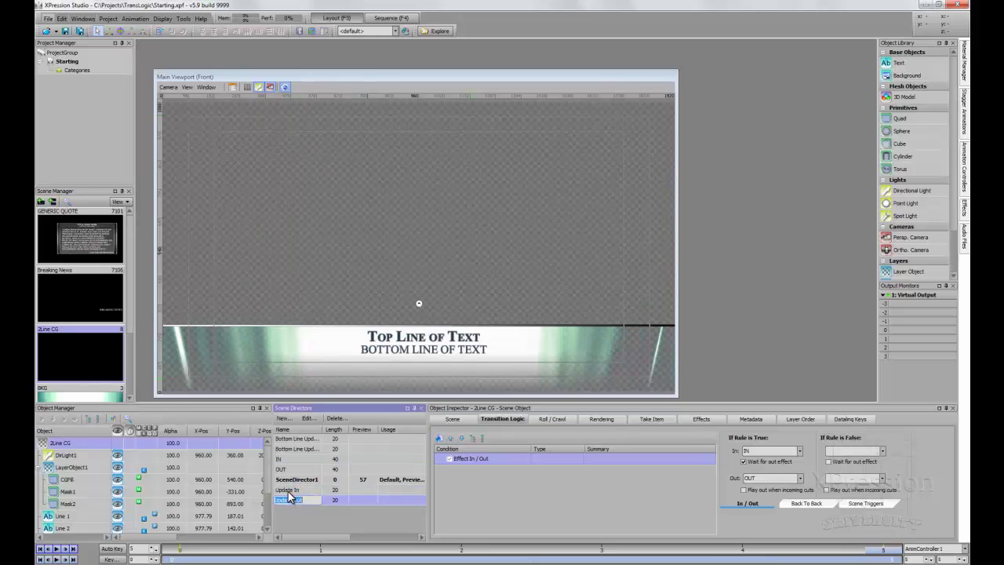
{"action": "double_click", "coordinate": [288, 490]}
{"action": "left_click_drag", "start_coordinate": [390, 212], "coordinate": [402, 126]}
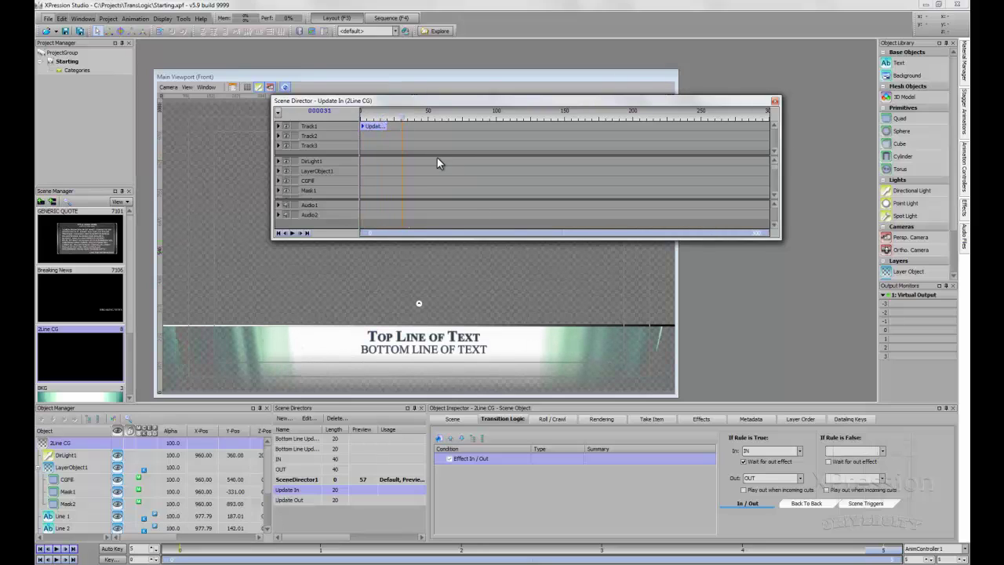
{"action": "left_click_drag", "start_coordinate": [428, 123], "coordinate": [728, 119]}
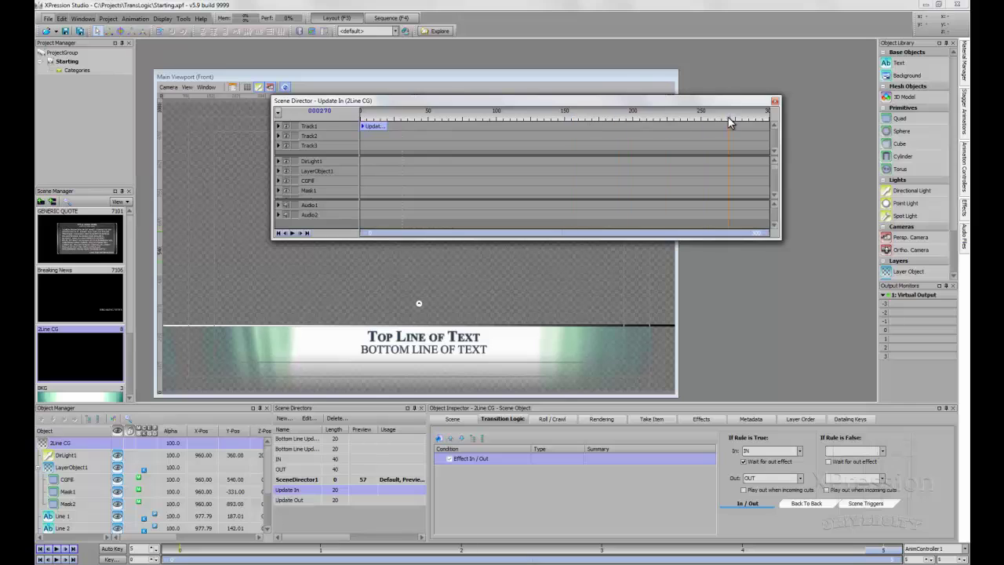
{"action": "left_click", "coordinate": [774, 101]}
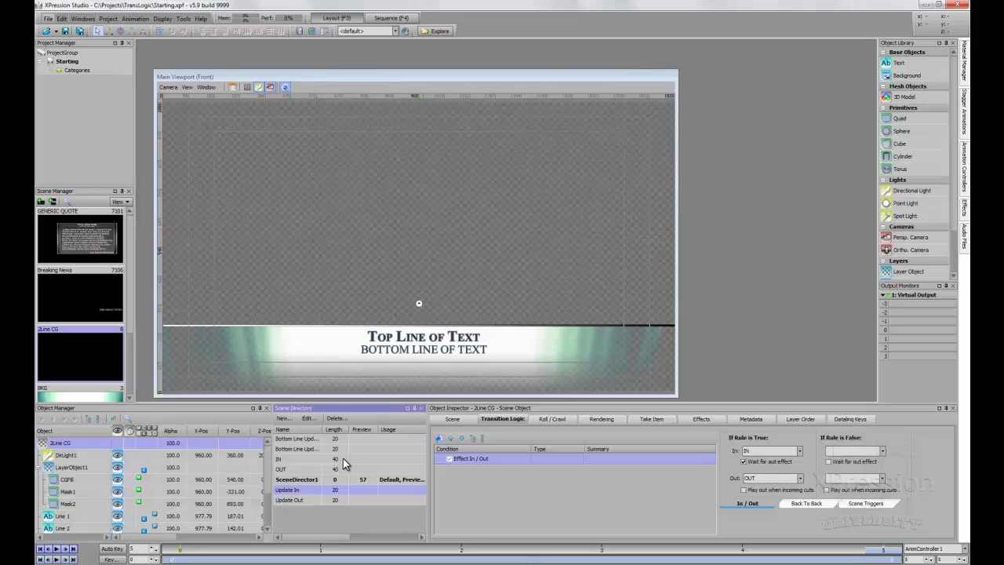
- Open the Update Out scene director of 2Line CG and scrub through its timeline to review the animation
{"action": "double_click", "coordinate": [298, 501]}
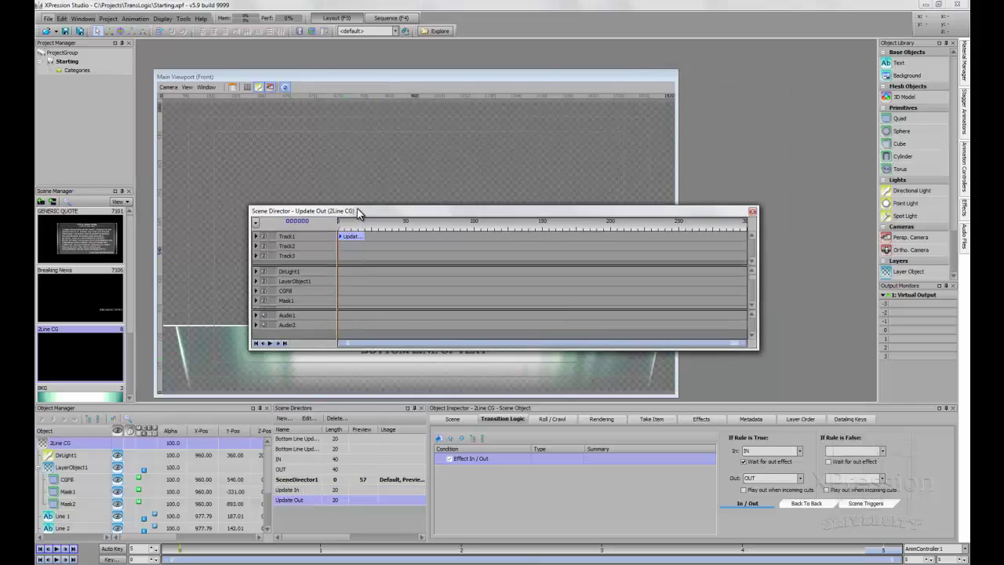
{"action": "left_click_drag", "start_coordinate": [359, 210], "coordinate": [368, 136]}
{"action": "left_click", "coordinate": [347, 158]}
{"action": "left_click", "coordinate": [346, 158]}
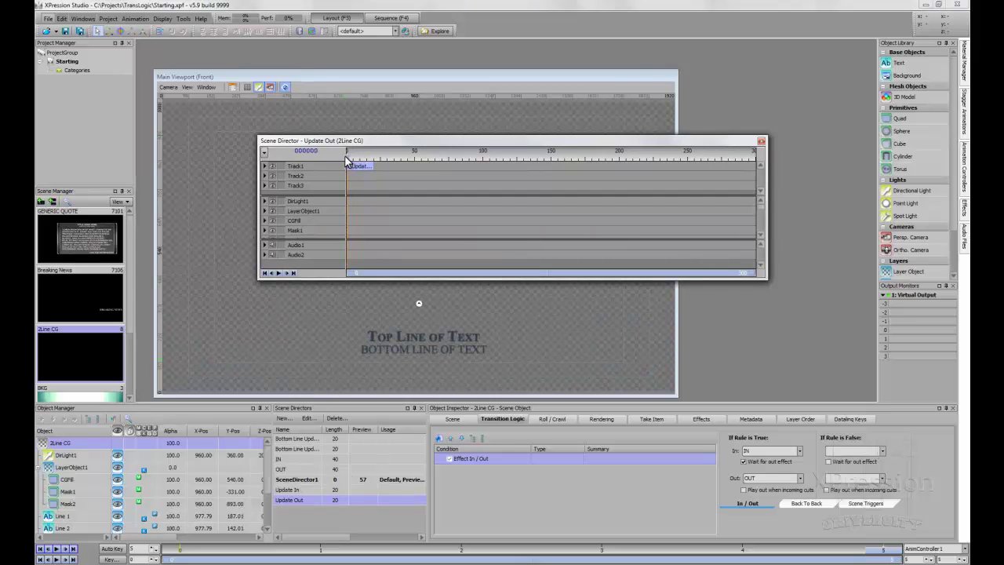
{"action": "left_click_drag", "start_coordinate": [348, 162], "coordinate": [359, 161]}
{"action": "mouse_move", "coordinate": [346, 164]}
{"action": "left_mouse_down"}
{"action": "mouse_move", "coordinate": [371, 160]}
{"action": "mouse_move", "coordinate": [329, 161]}
{"action": "left_mouse_up"}
{"action": "left_click_drag", "start_coordinate": [390, 160], "coordinate": [577, 157]}
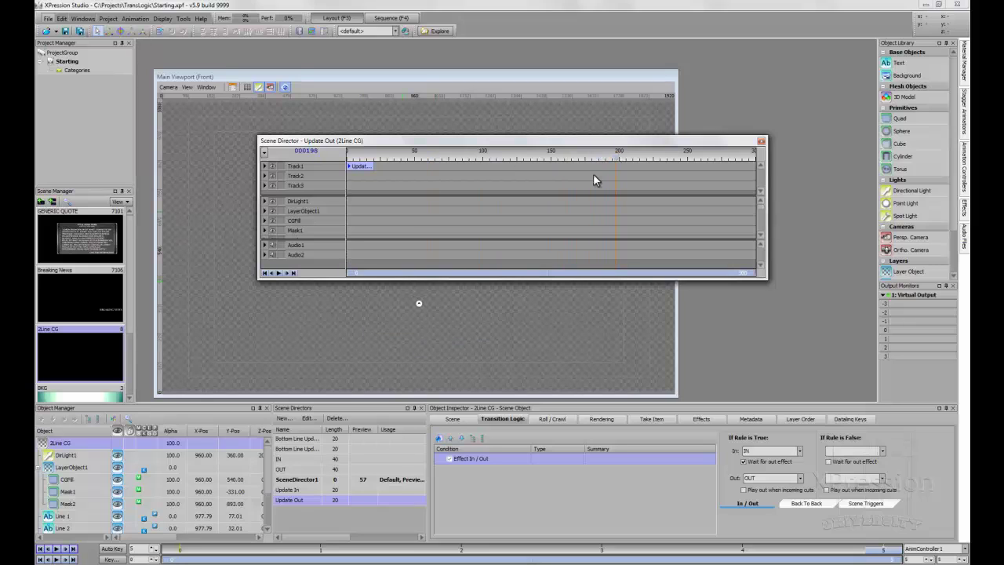
- Scrub through the Update Out, Update In and IN scene directors again to compare their end states, then close them
{"action": "double_click", "coordinate": [290, 490]}
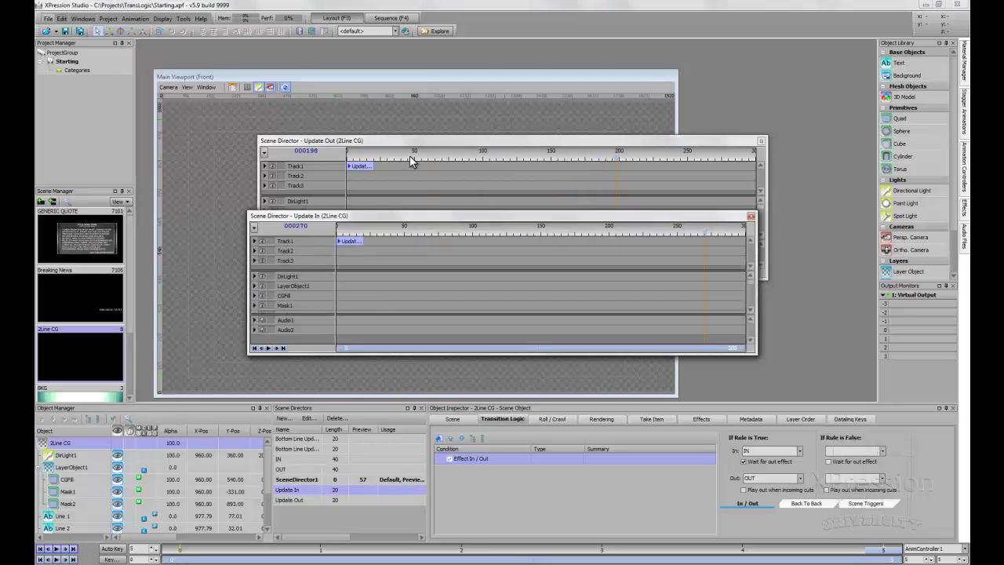
{"action": "left_click_drag", "start_coordinate": [410, 160], "coordinate": [370, 159]}
{"action": "left_click", "coordinate": [761, 142]}
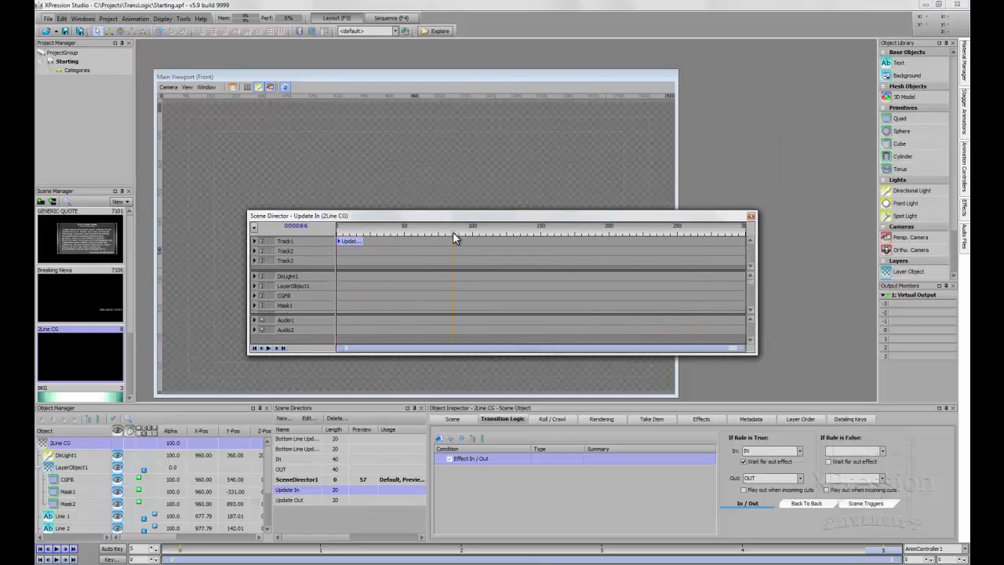
{"action": "double_click", "coordinate": [302, 458]}
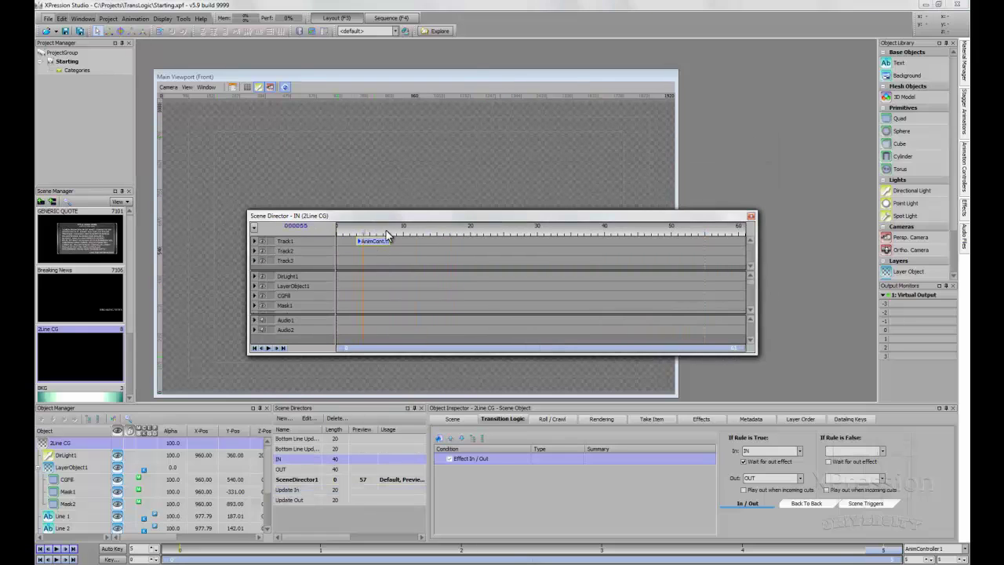
{"action": "left_click_drag", "start_coordinate": [387, 232], "coordinate": [727, 226]}
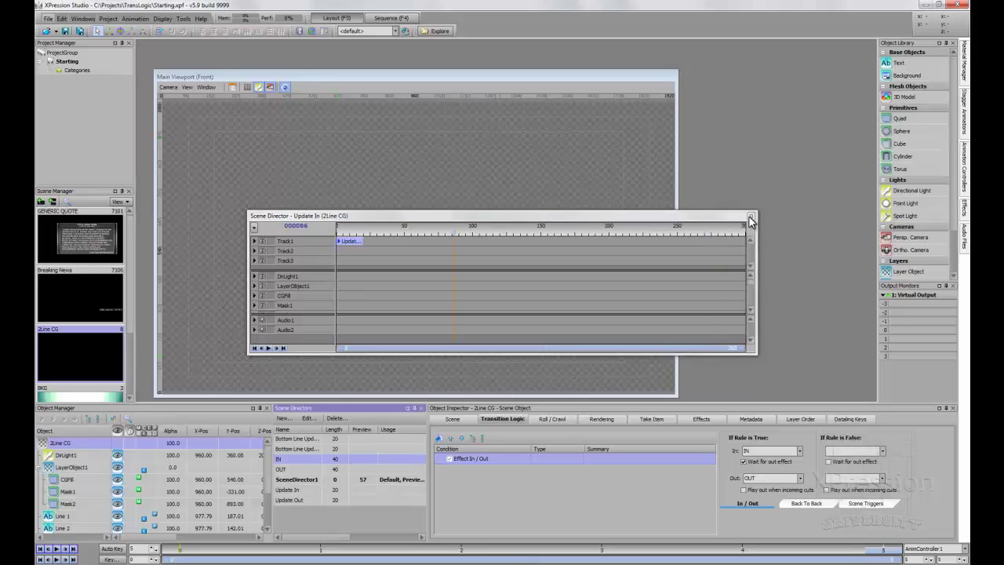
{"action": "left_click", "coordinate": [751, 216]}
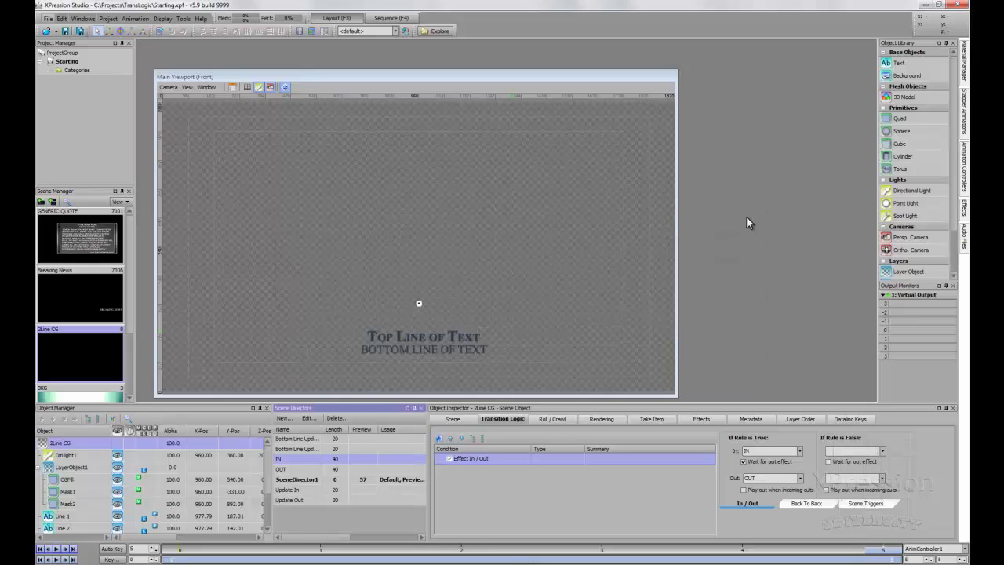
- Set the alpha of LayerObject1 in the 2Line CG scene to 100
{"action": "left_click", "coordinate": [170, 468]}
{"action": "type", "text": "100"}
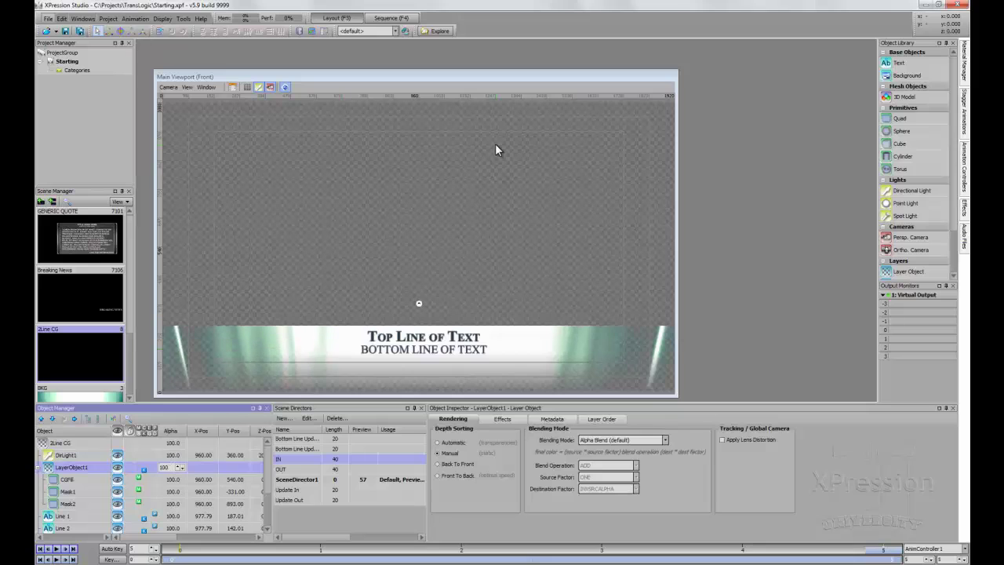
- Add a new transition logic rule to the 2Line CG scene and name it "Back To Back"
{"action": "left_click", "coordinate": [647, 105]}
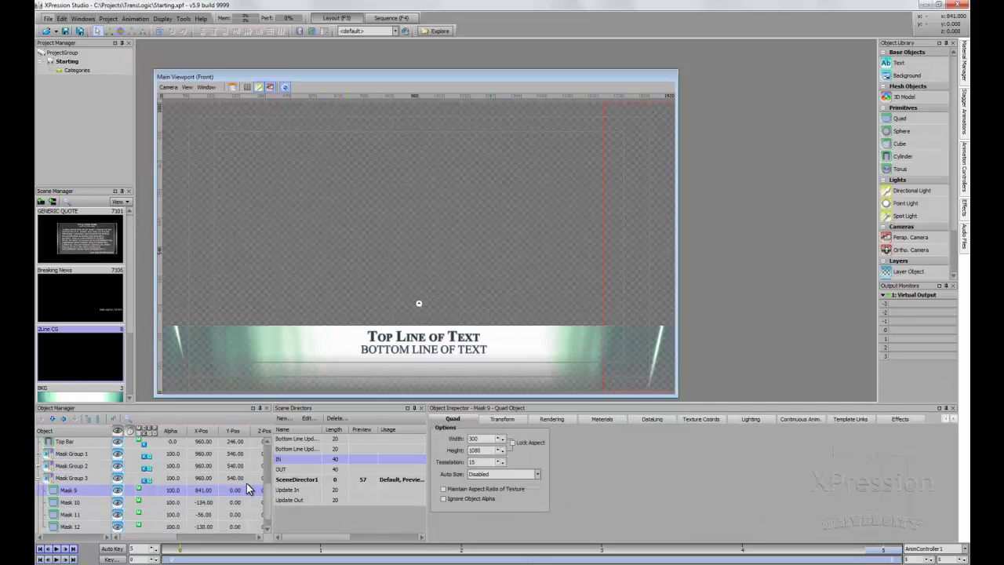
{"action": "left_click_drag", "start_coordinate": [267, 493], "coordinate": [268, 432]}
{"action": "left_click", "coordinate": [61, 442]}
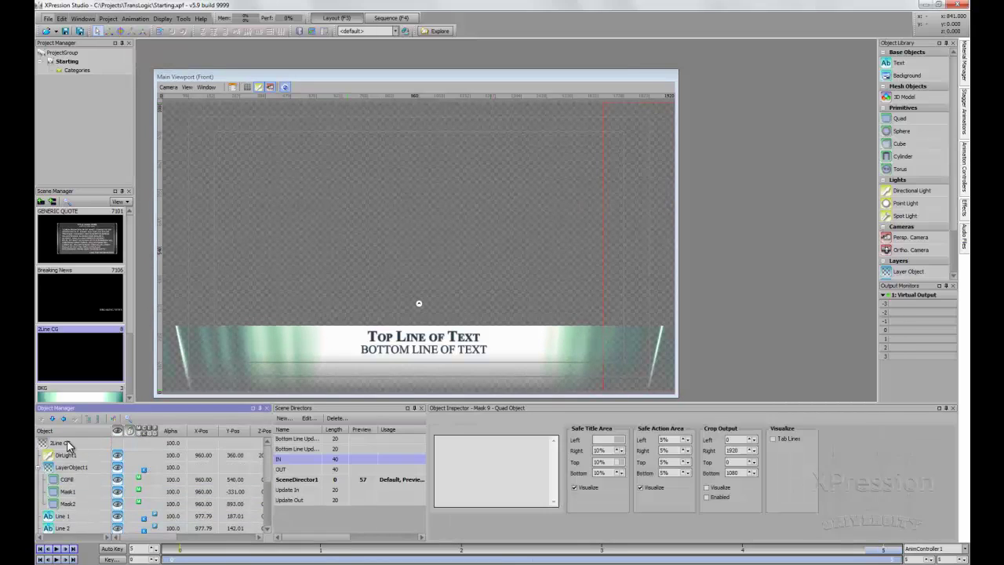
{"action": "left_click", "coordinate": [503, 419]}
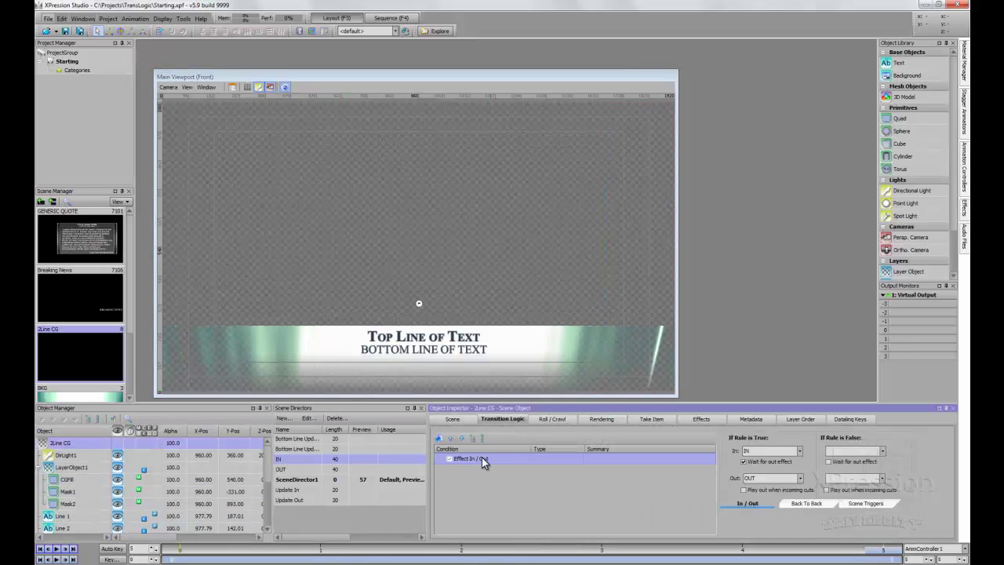
{"action": "left_click", "coordinate": [439, 439]}
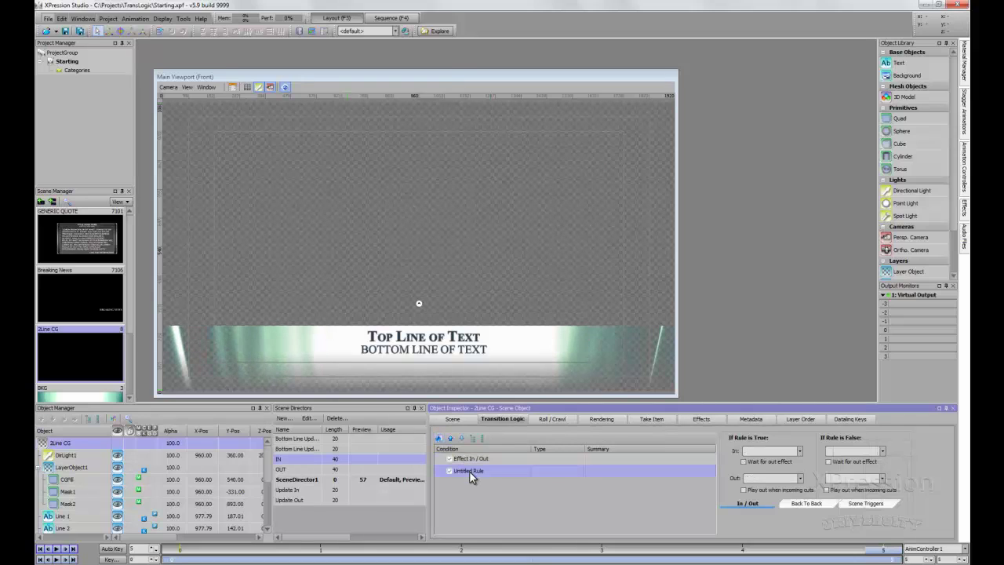
{"action": "left_click", "coordinate": [470, 470]}
{"action": "type", "text": "B"}
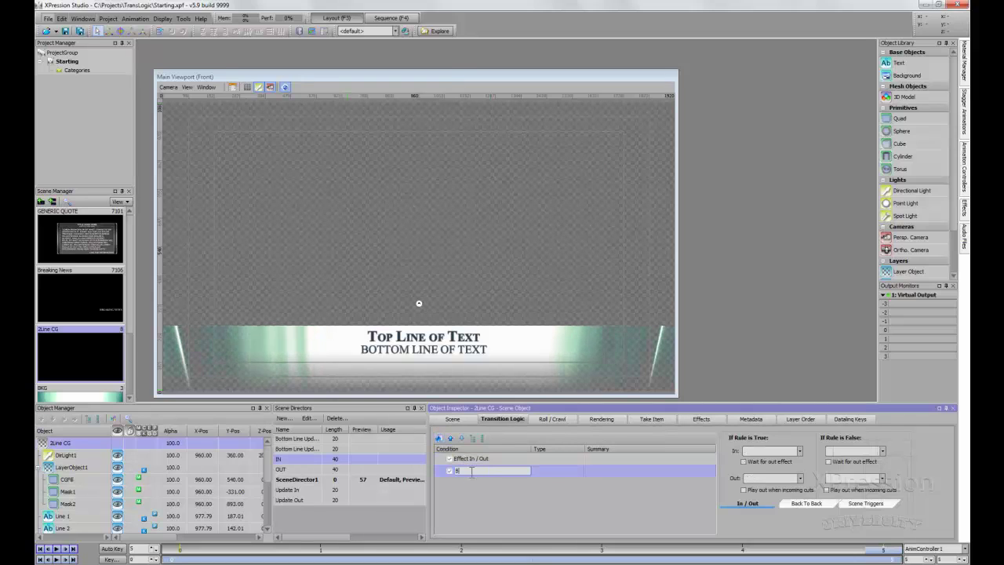
{"action": "type", "text": "ack To Back"}
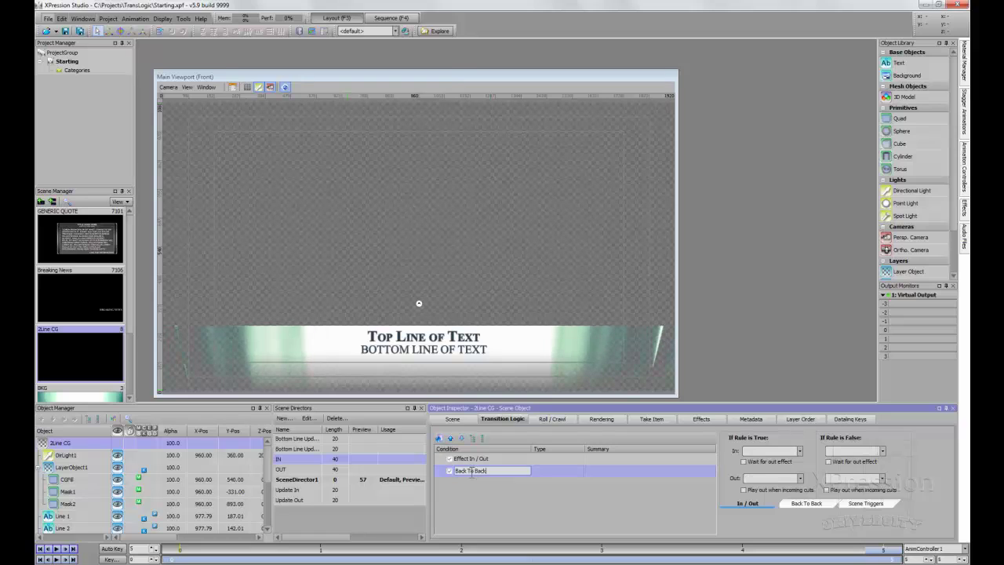
{"action": "key", "text": "Return"}
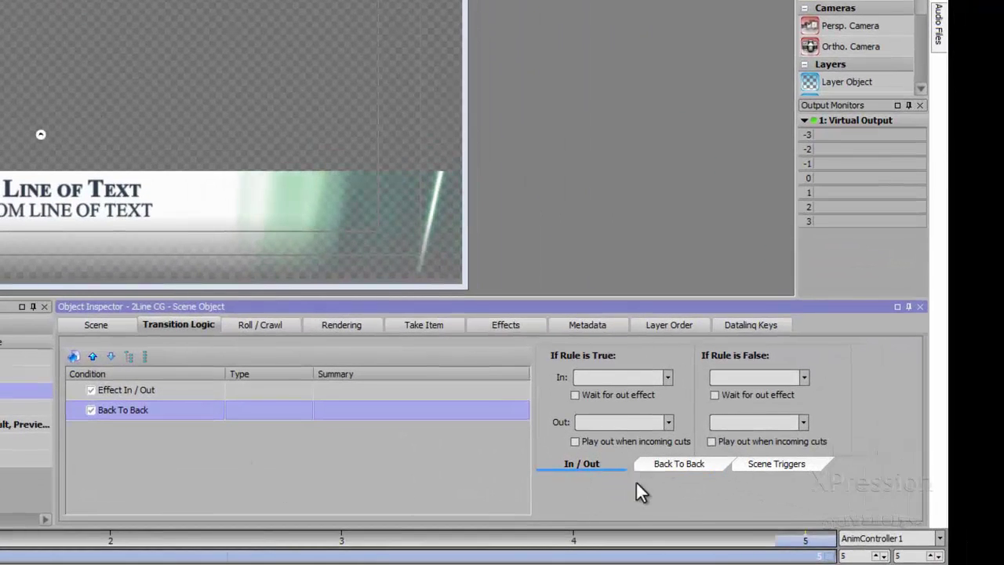
- For the Back To Back rule being true, set B2B In to Update In and B2B Out to Update Out
{"action": "left_click", "coordinate": [680, 465]}
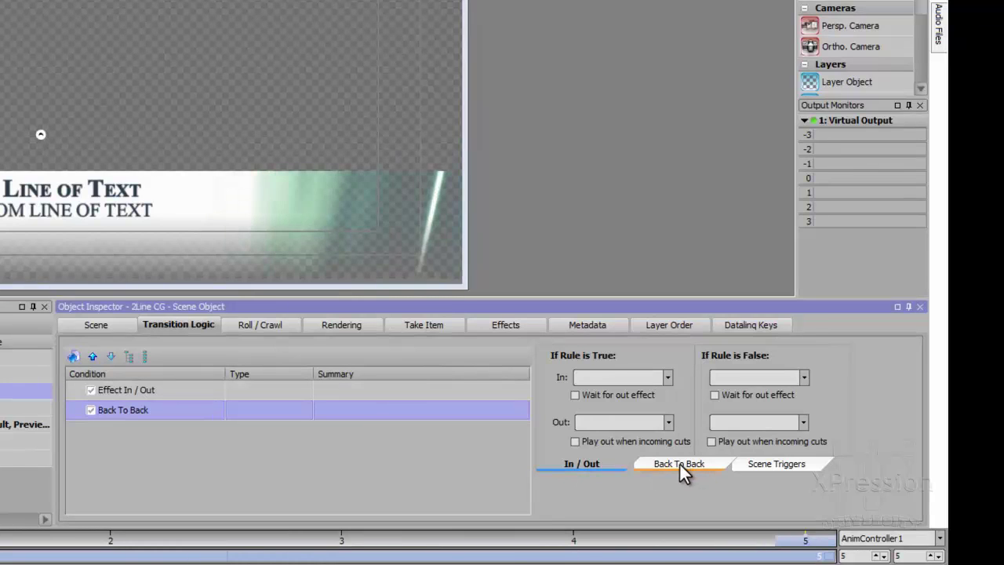
{"action": "left_click", "coordinate": [608, 466]}
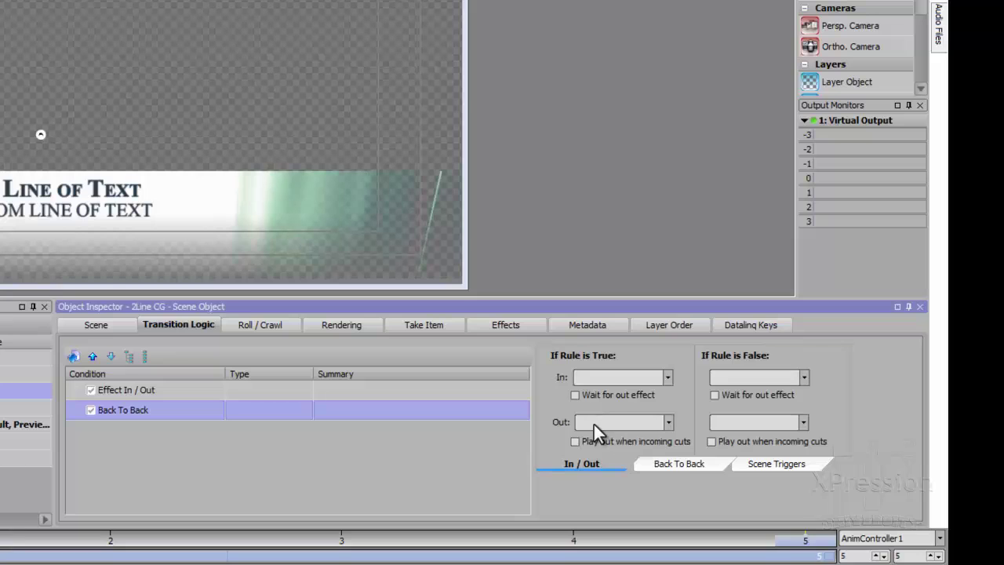
{"action": "left_click", "coordinate": [681, 465]}
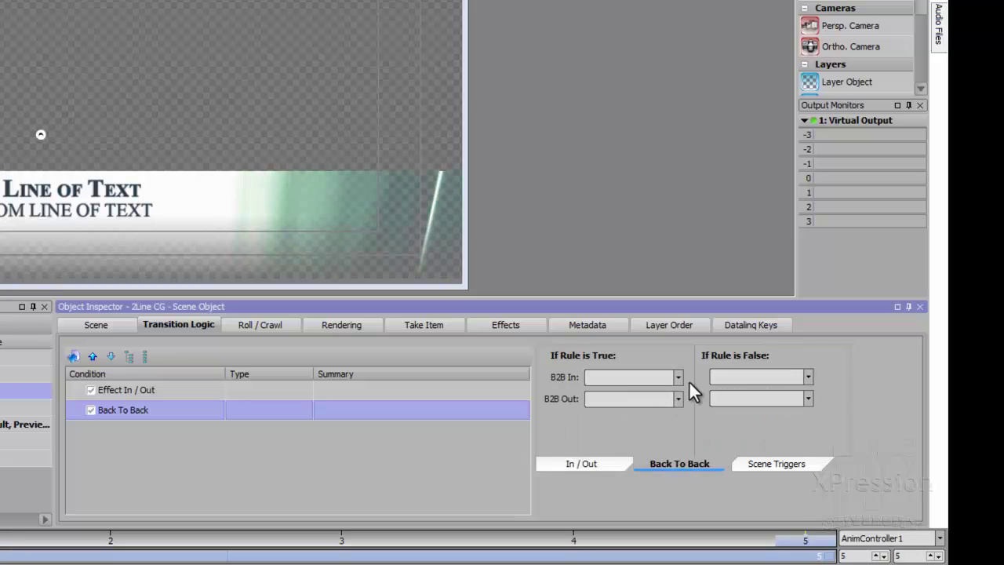
{"action": "left_click", "coordinate": [678, 378]}
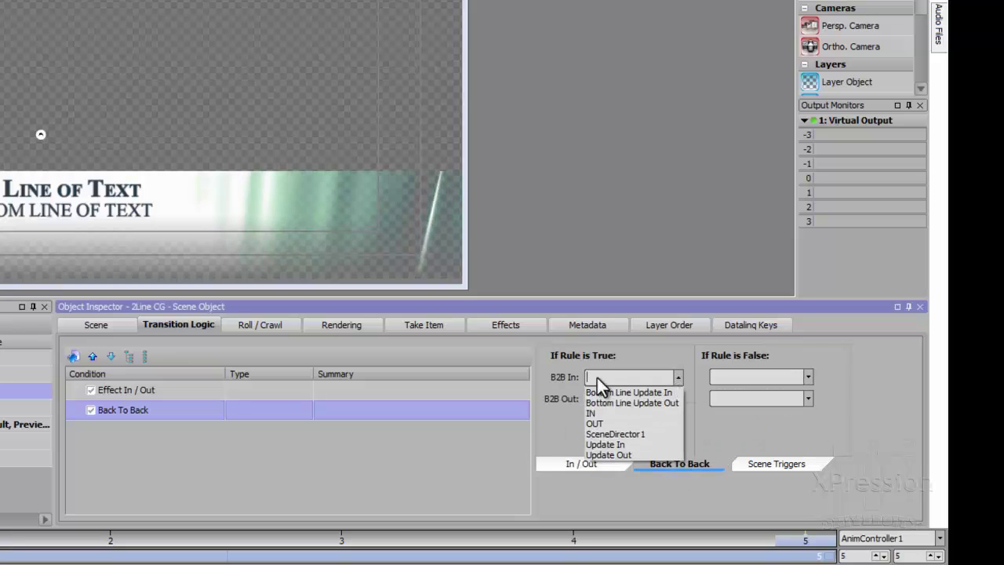
{"action": "left_click", "coordinate": [626, 445]}
{"action": "left_click", "coordinate": [676, 399]}
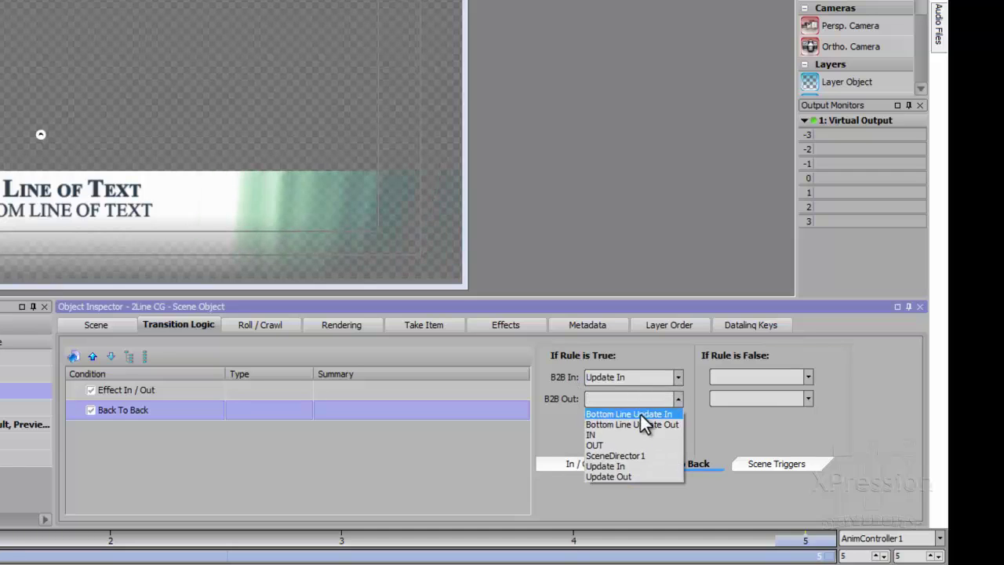
{"action": "left_click", "coordinate": [632, 476]}
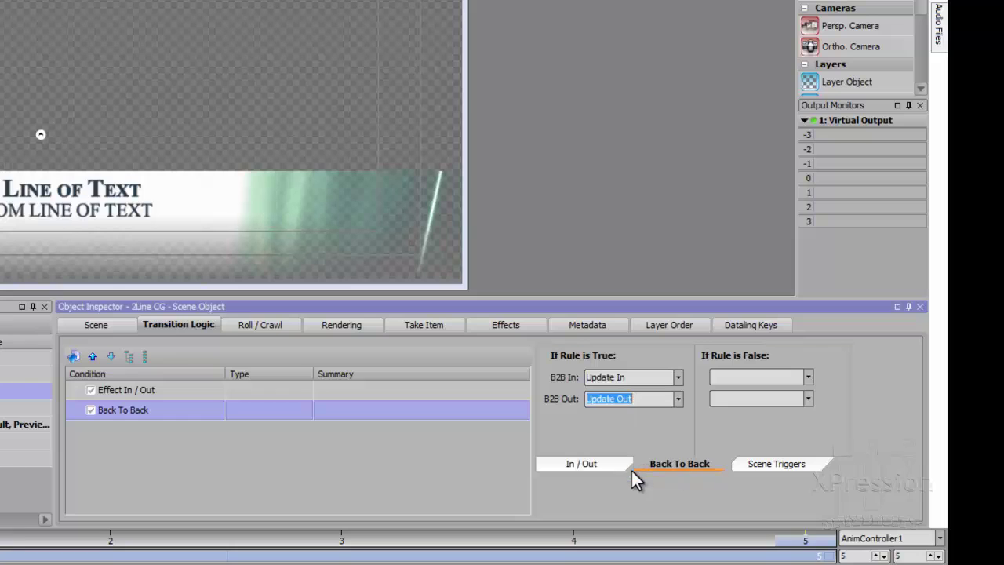
- Add a Scene Name back-to-back condition to the Back To Back rule and set it to match This scene
{"action": "double_click", "coordinate": [131, 410]}
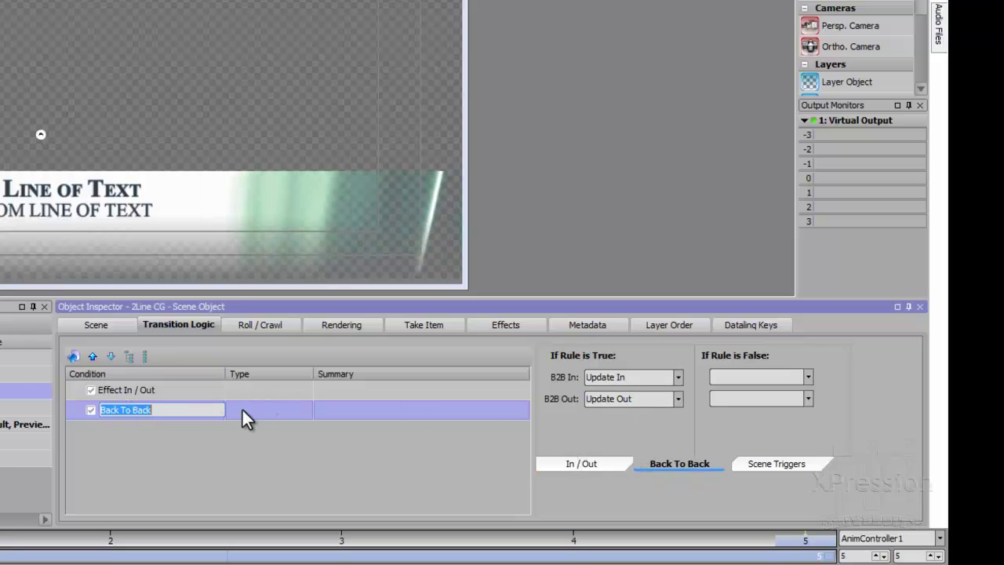
{"action": "right_click", "coordinate": [113, 410]}
{"action": "mouse_move", "coordinate": [140, 417]}
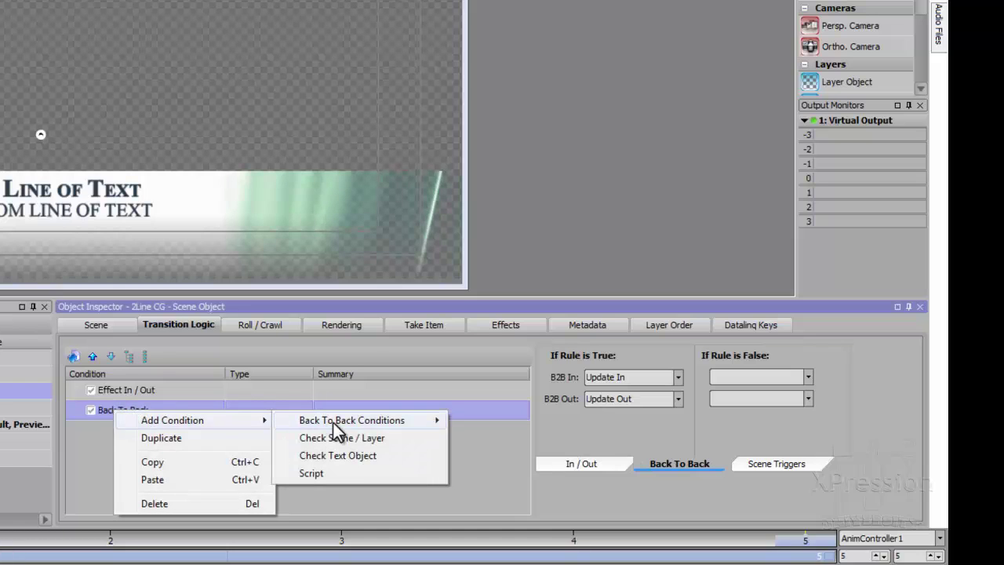
{"action": "mouse_move", "coordinate": [333, 423]}
{"action": "left_click", "coordinate": [507, 437]}
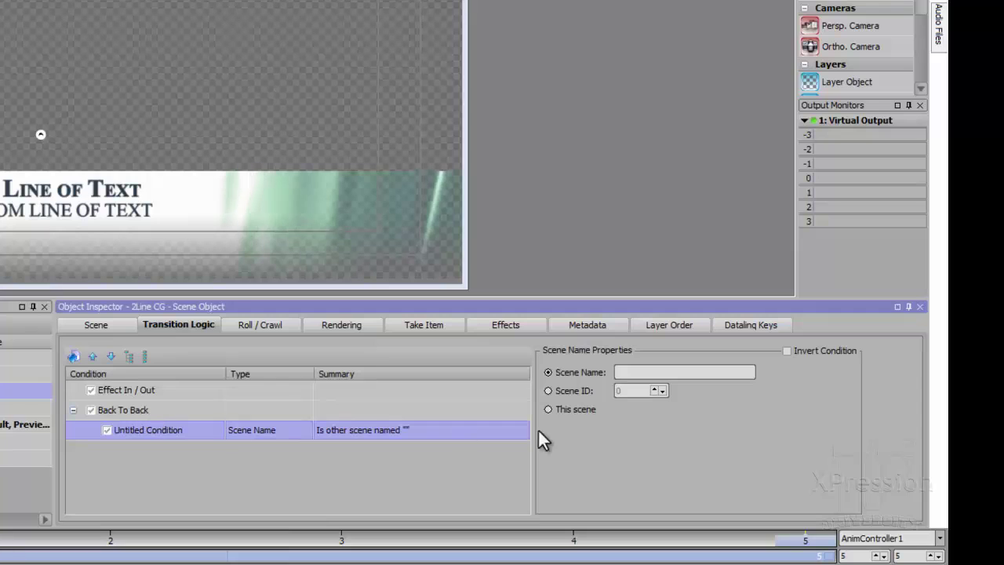
{"action": "left_click", "coordinate": [573, 411]}
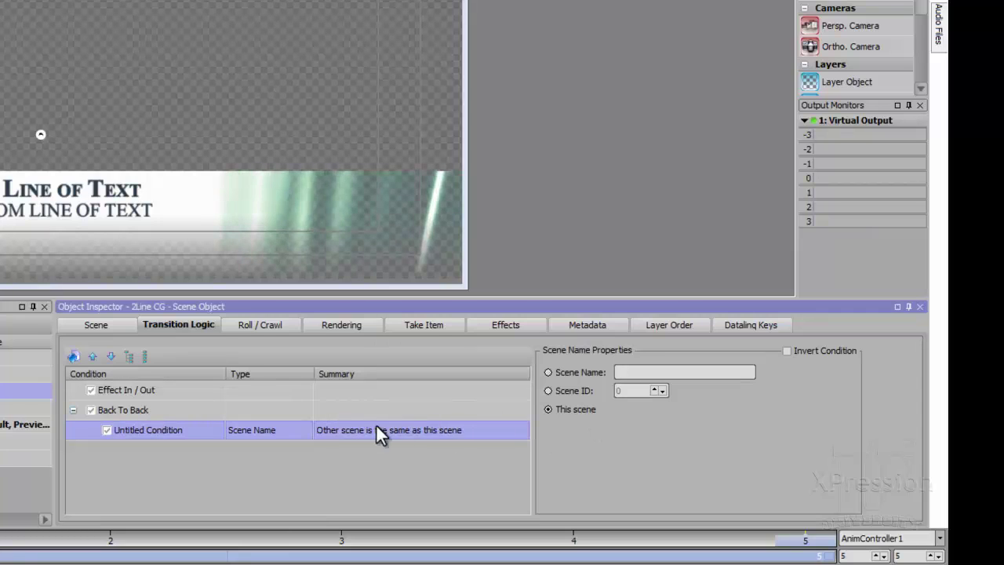
{"action": "left_click", "coordinate": [128, 407]}
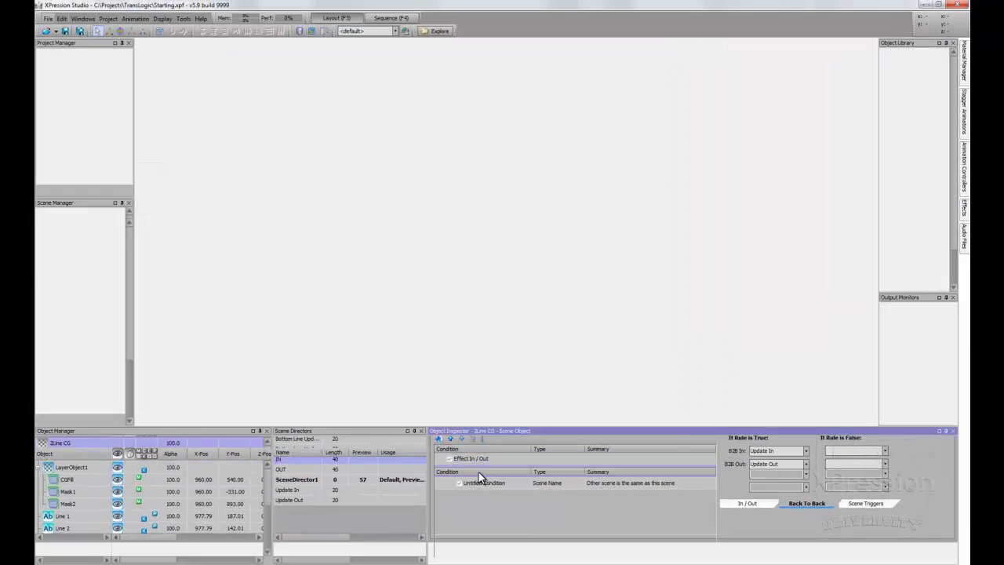
- In the sequencer, alternate takes 0008 and 0009 on air to check the update animations, and take 0009 offline
{"action": "key", "text": "F4"}
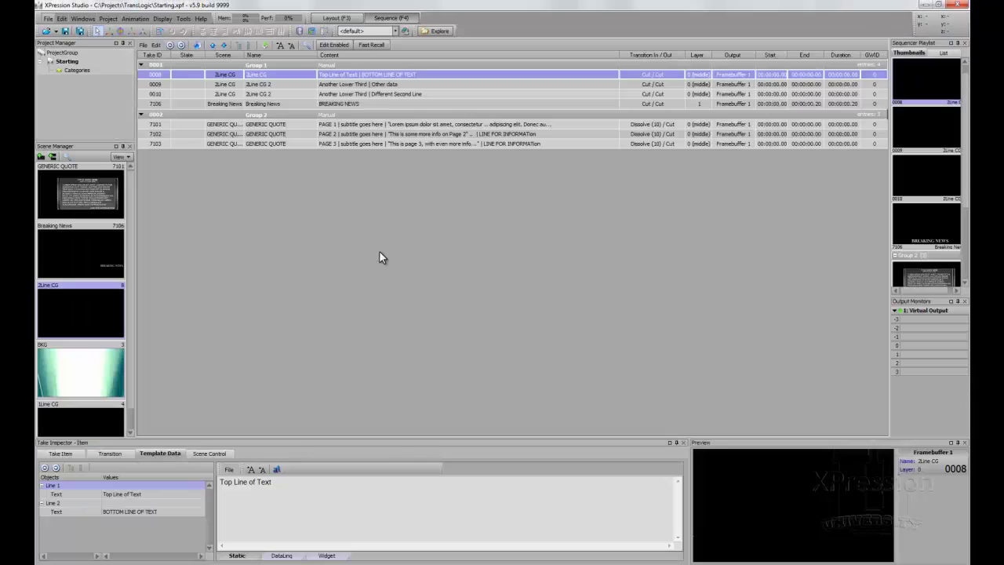
{"action": "double_click", "coordinate": [187, 74]}
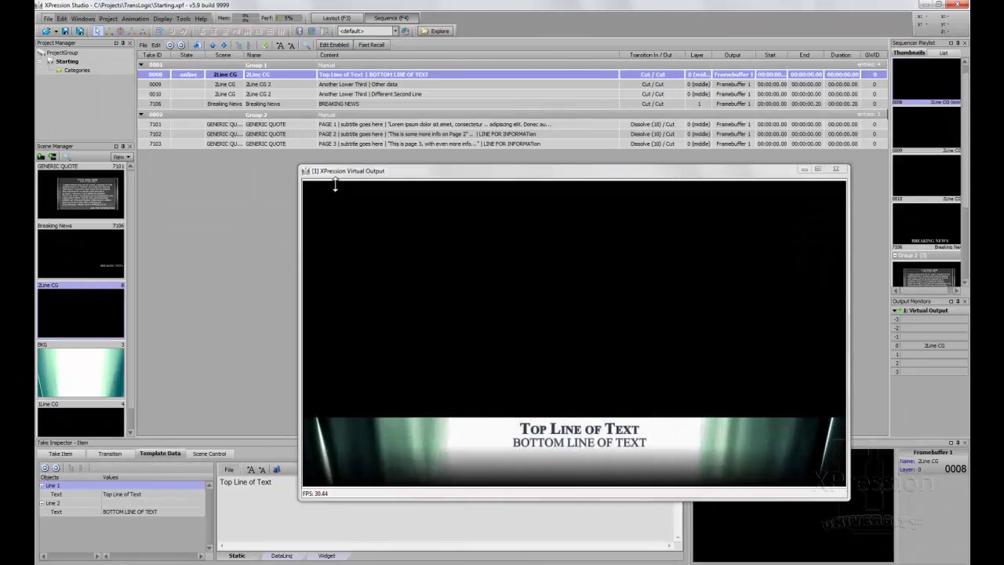
{"action": "double_click", "coordinate": [192, 84]}
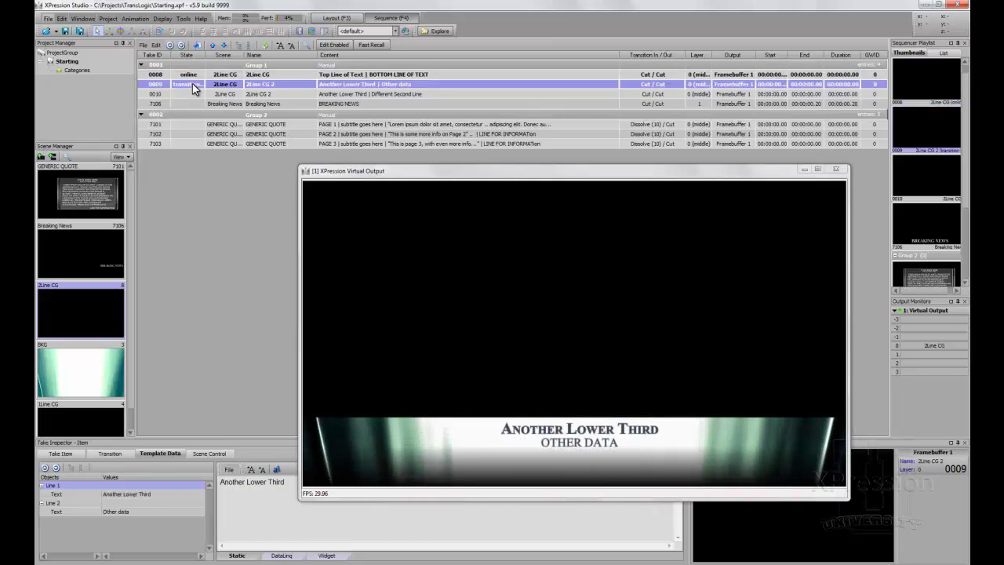
{"action": "double_click", "coordinate": [192, 76]}
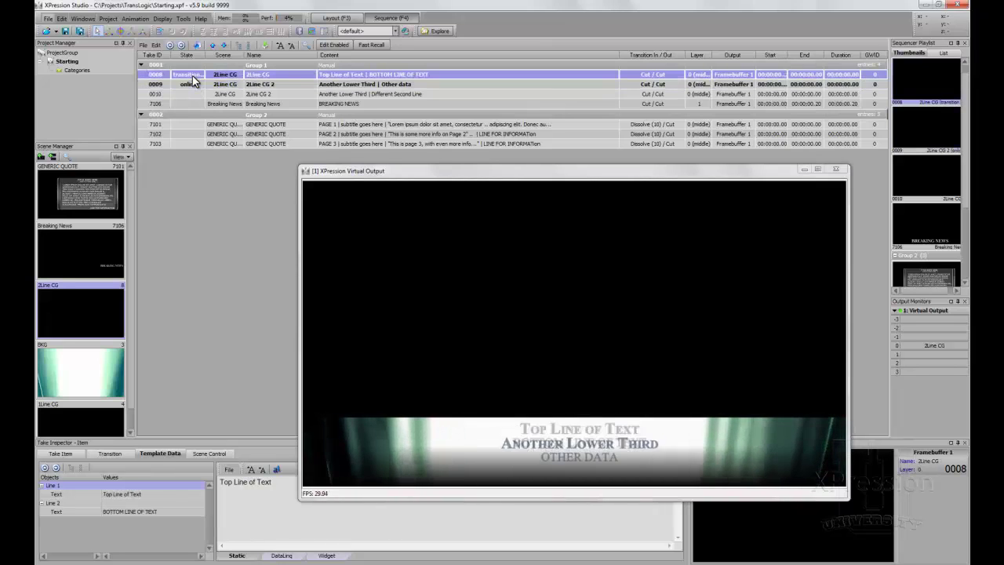
{"action": "double_click", "coordinate": [191, 83]}
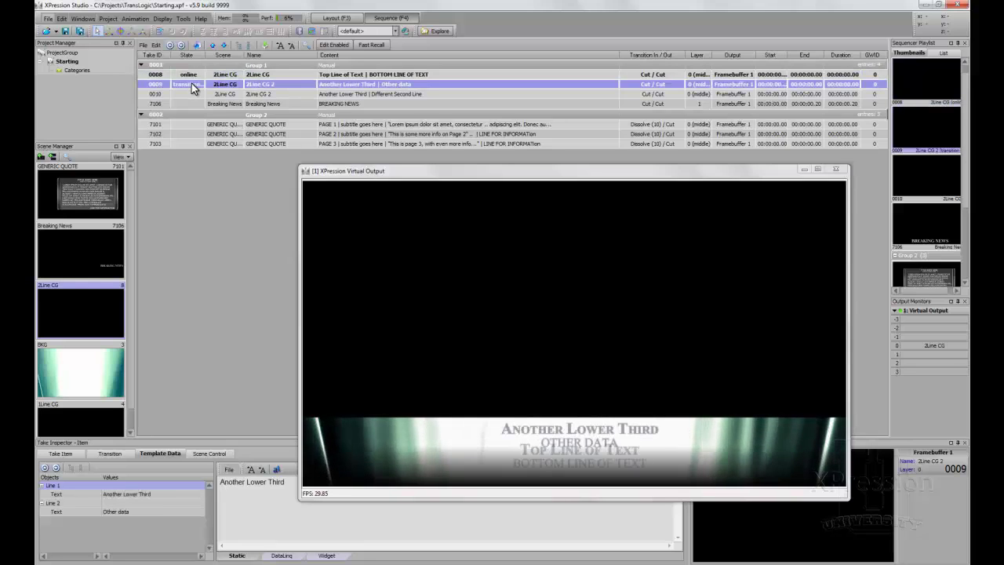
{"action": "double_click", "coordinate": [192, 75]}
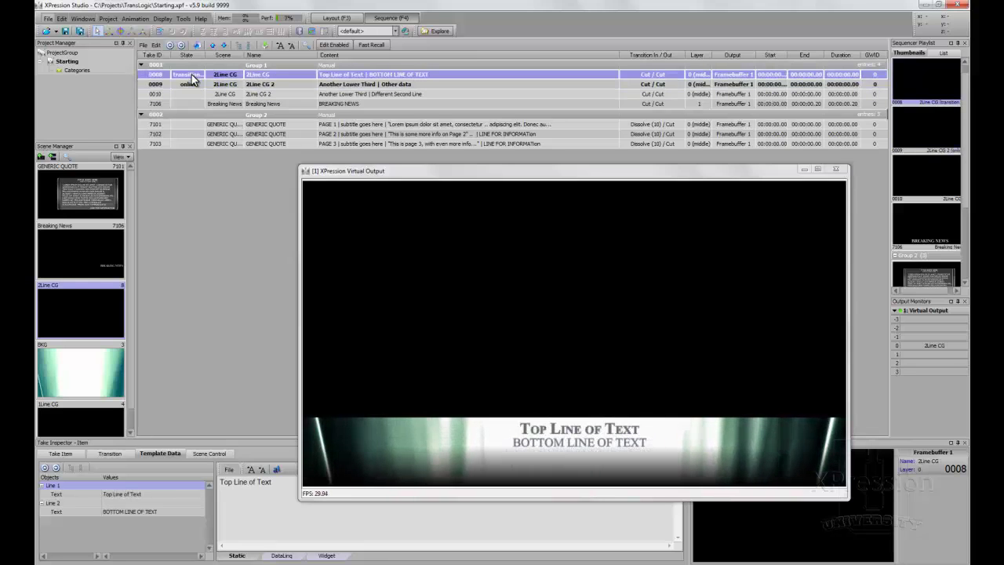
{"action": "double_click", "coordinate": [192, 83]}
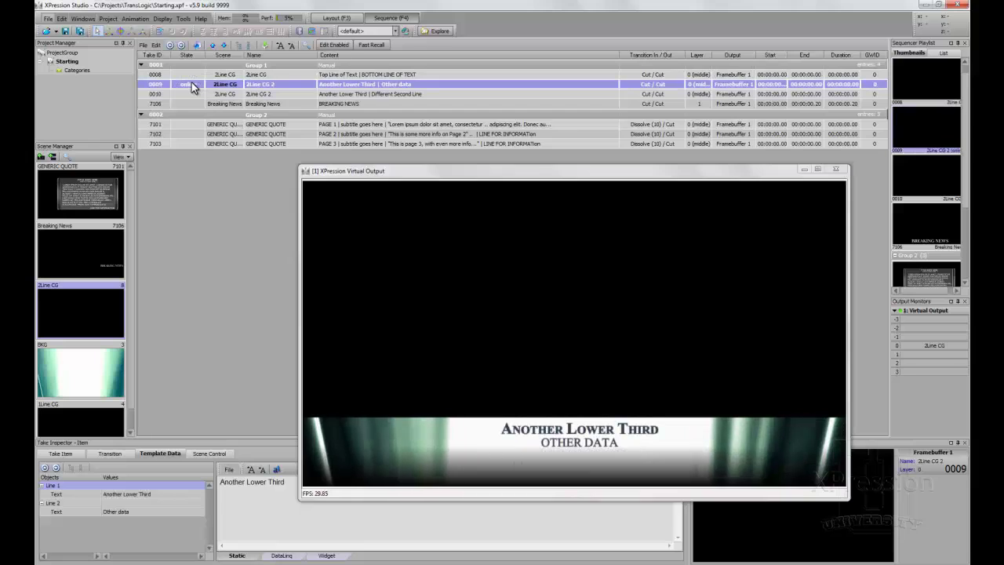
{"action": "right_click", "coordinate": [191, 82]}
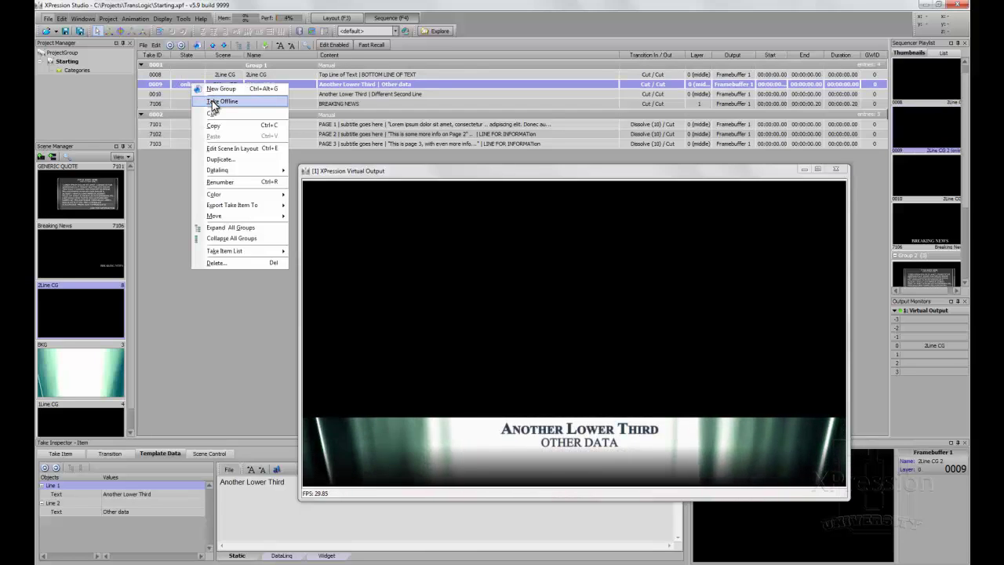
{"action": "left_click", "coordinate": [213, 102]}
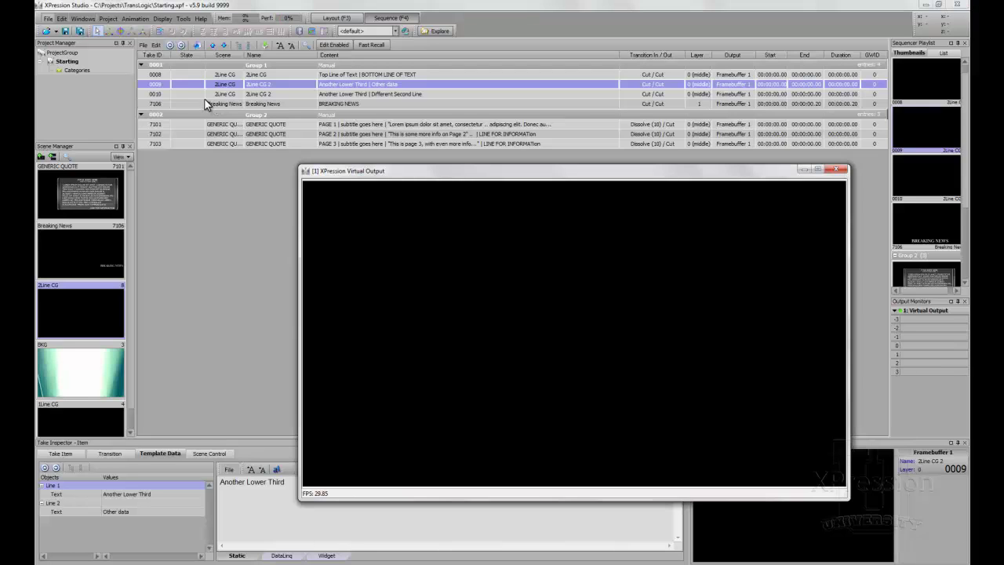
- Put take 0009 on air and alternate it with take 0010 to check how lines with identical top text update
{"action": "double_click", "coordinate": [192, 86]}
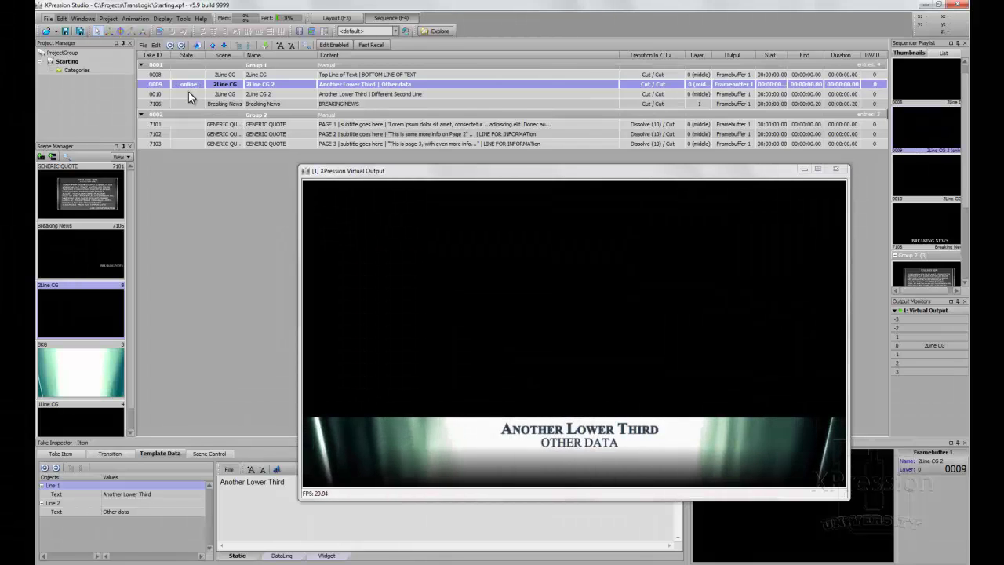
{"action": "double_click", "coordinate": [189, 93]}
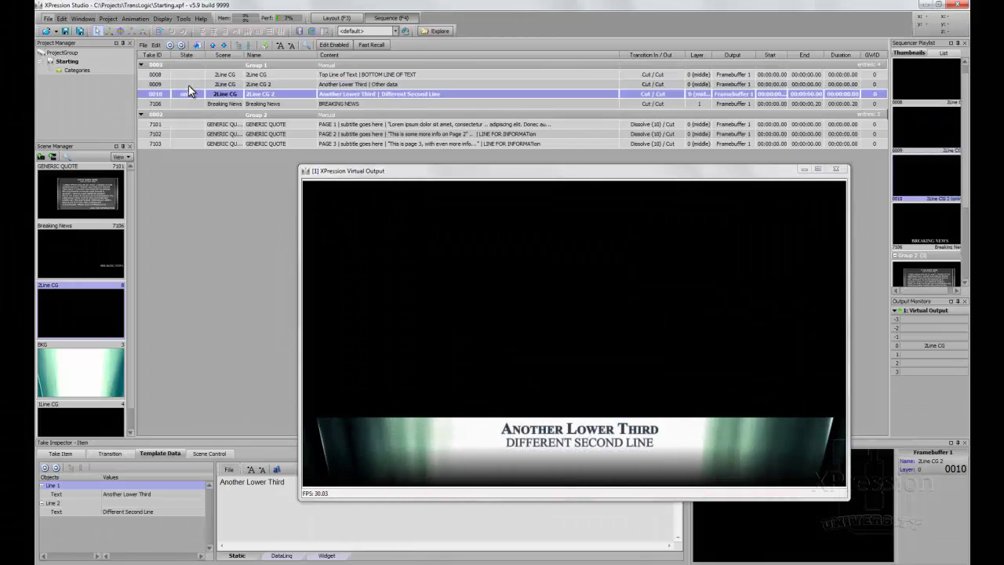
{"action": "double_click", "coordinate": [188, 84]}
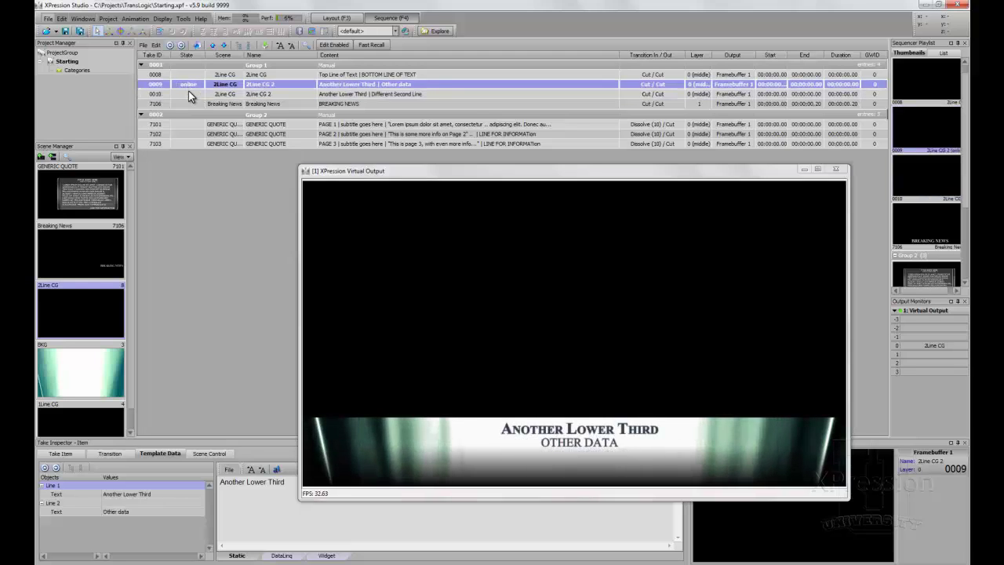
{"action": "double_click", "coordinate": [188, 91]}
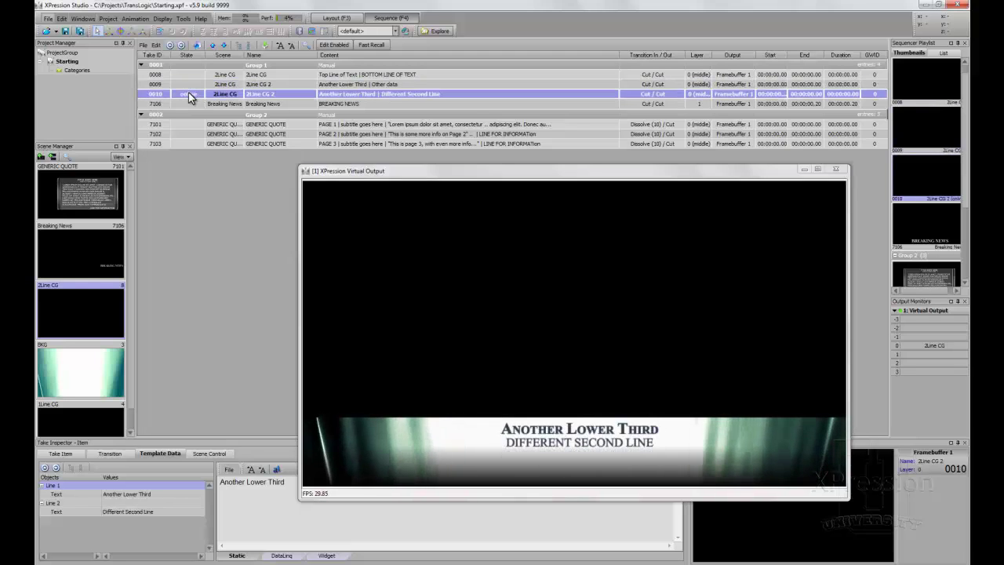
{"action": "double_click", "coordinate": [188, 84]}
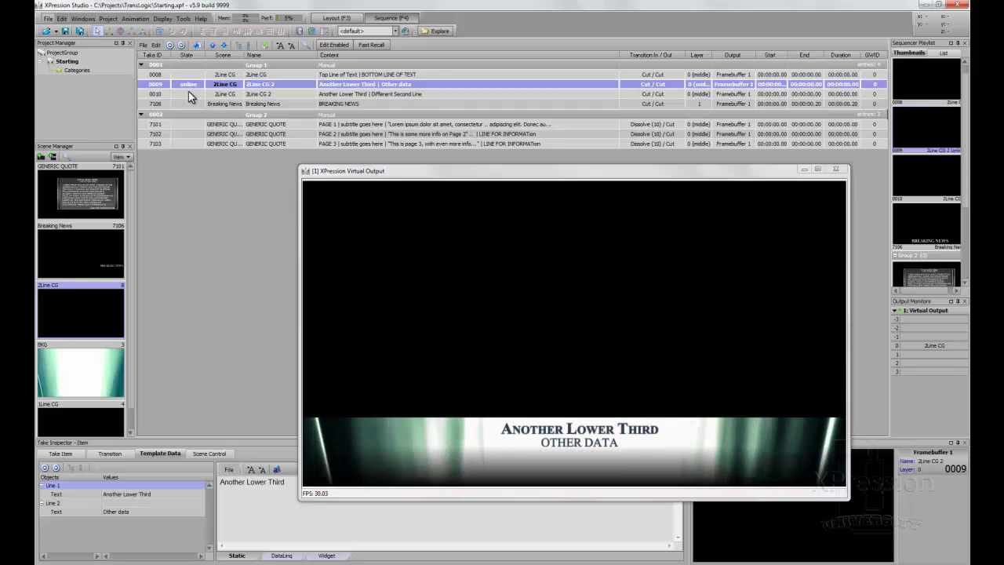
{"action": "double_click", "coordinate": [189, 91]}
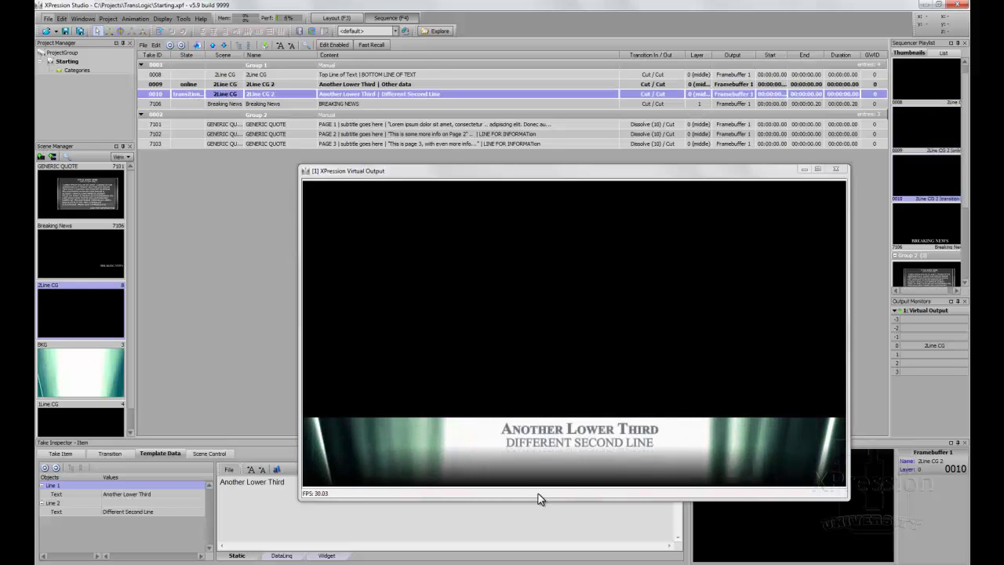
{"action": "double_click", "coordinate": [195, 85]}
- In the layout, add a new transition logic rule to the 2Line CG scene and place it above Back To Back
{"action": "key", "text": "F3"}
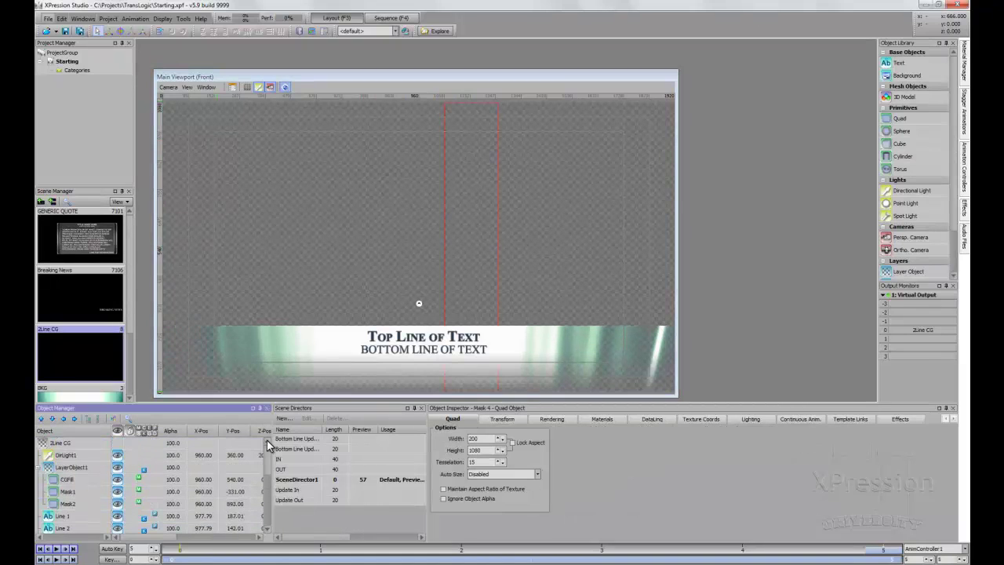
{"action": "left_click", "coordinate": [71, 440]}
{"action": "left_click", "coordinate": [512, 419]}
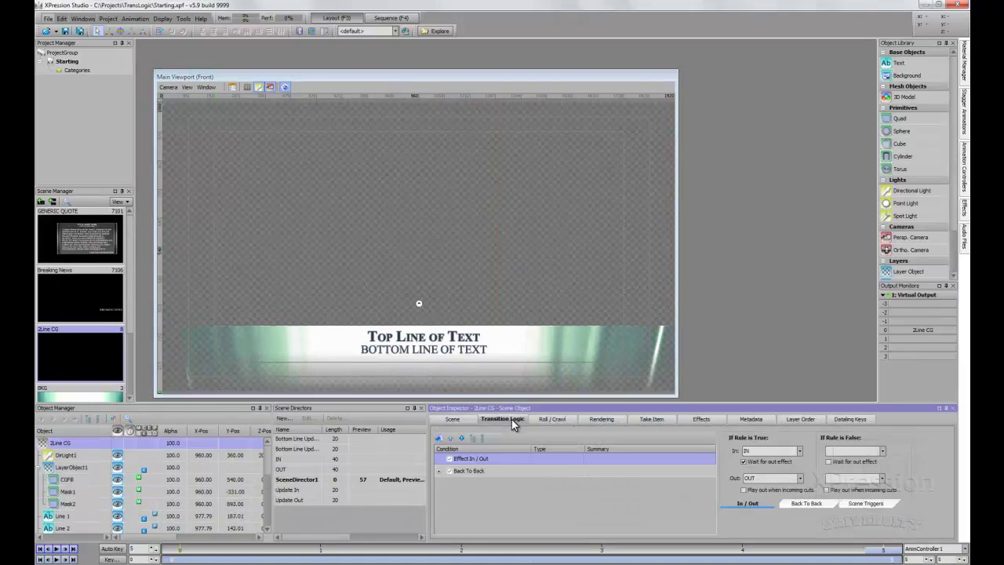
{"action": "left_click", "coordinate": [440, 438]}
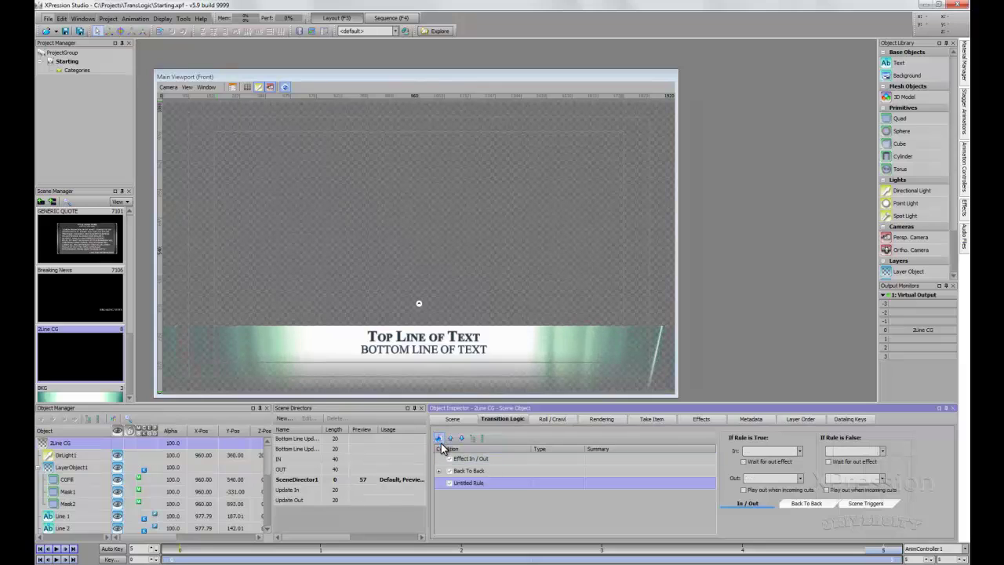
{"action": "left_click", "coordinate": [450, 438]}
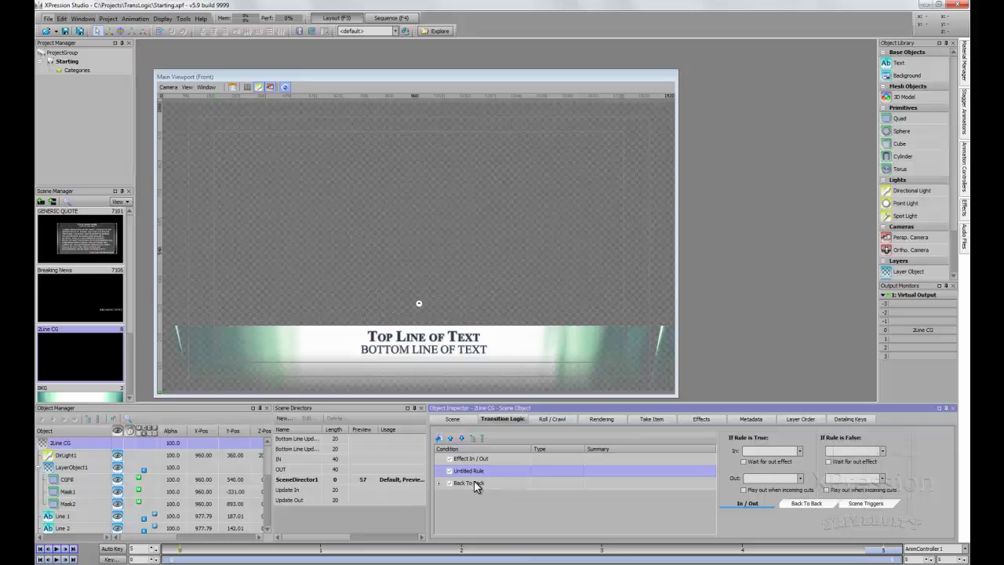
- Rename the new untitled rule as Bottom Line Update
{"action": "left_click", "coordinate": [473, 473]}
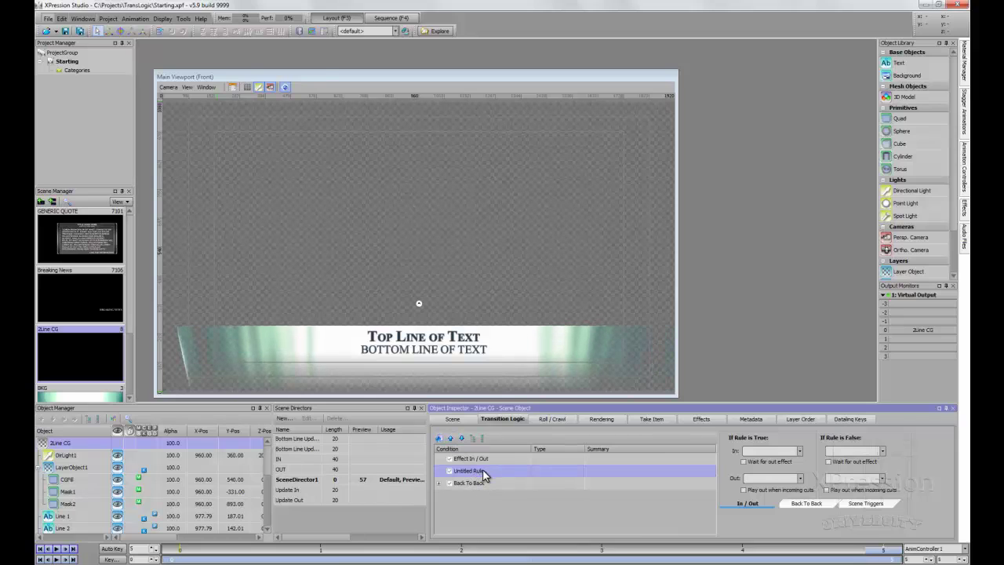
{"action": "left_click", "coordinate": [493, 471]}
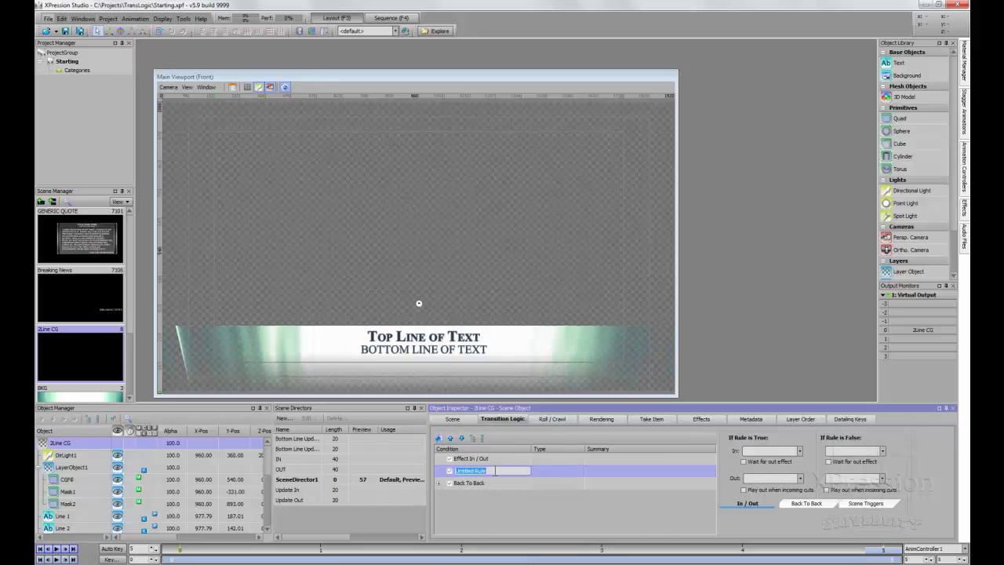
{"action": "type", "text": "Bottom"}
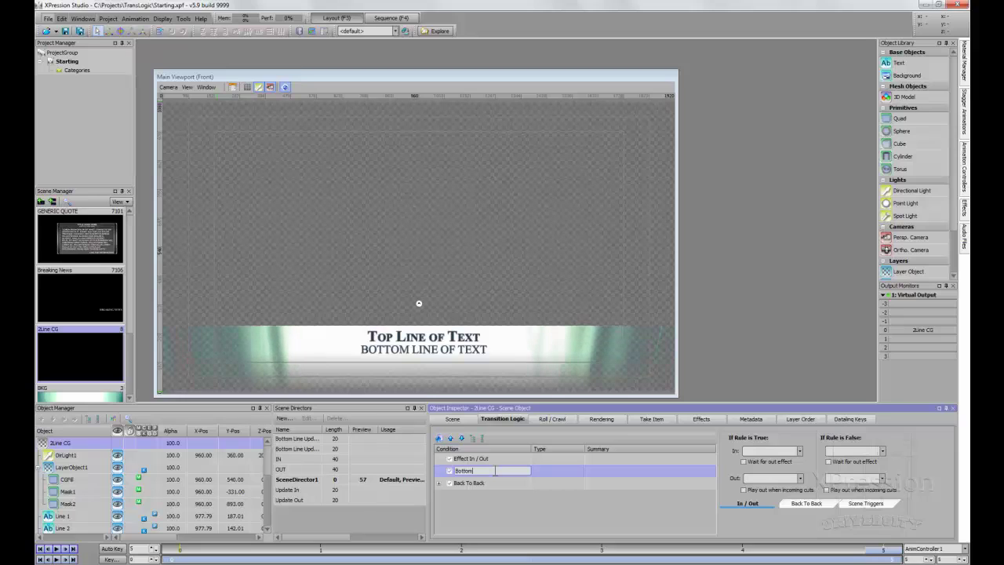
{"action": "type", "text": " Line Update"}
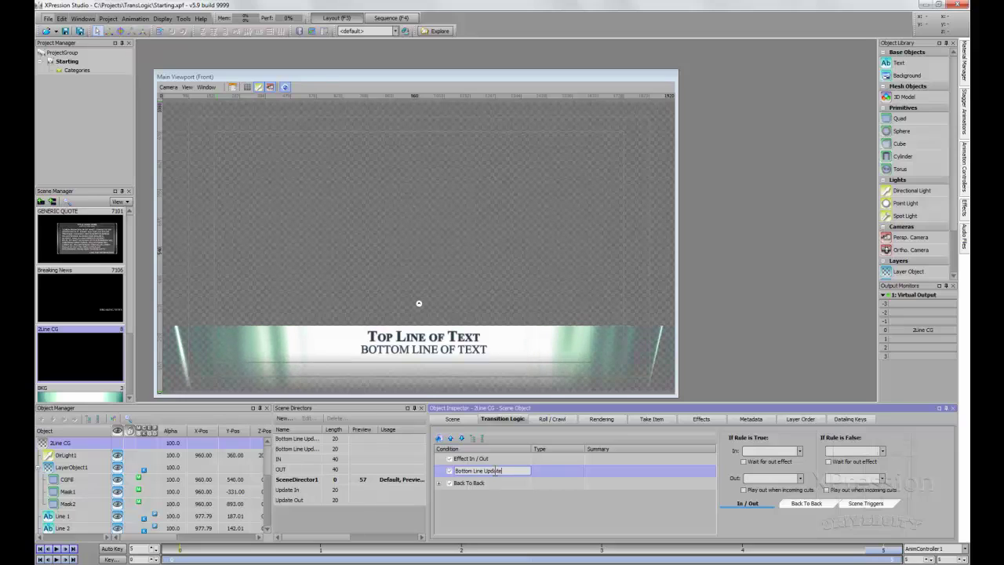
{"action": "key", "text": "Return"}
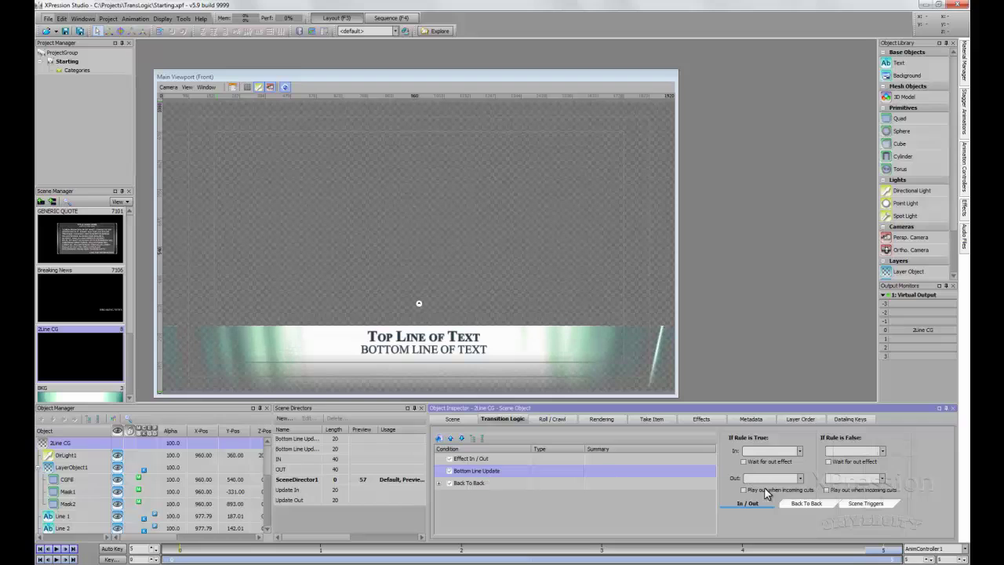
- Add a Compare Scene Name/ID back-to-back condition to Bottom Line Update and set it to match This scene
{"action": "right_click", "coordinate": [474, 475]}
{"action": "mouse_move", "coordinate": [508, 477]}
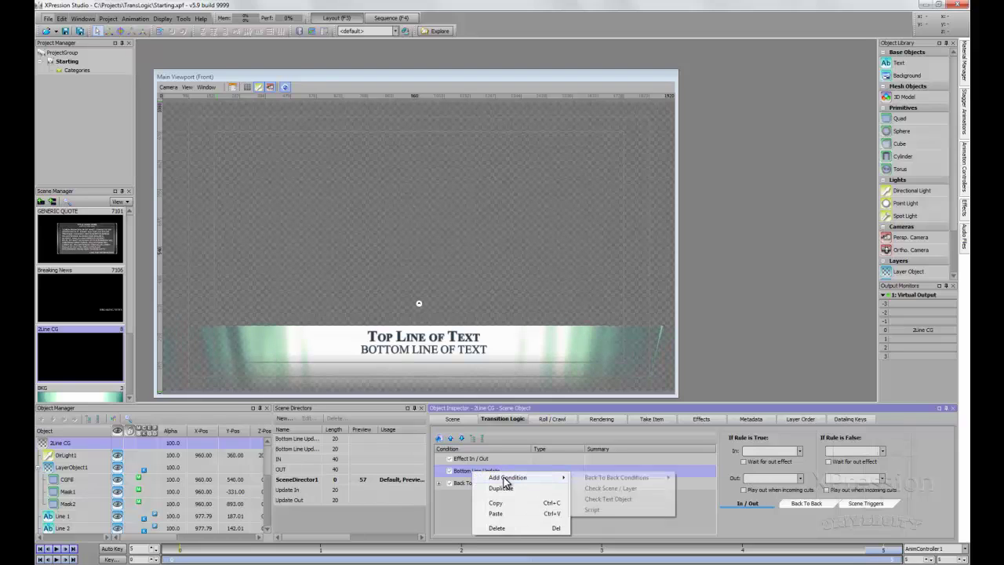
{"action": "mouse_move", "coordinate": [596, 478]}
{"action": "left_click", "coordinate": [712, 488]}
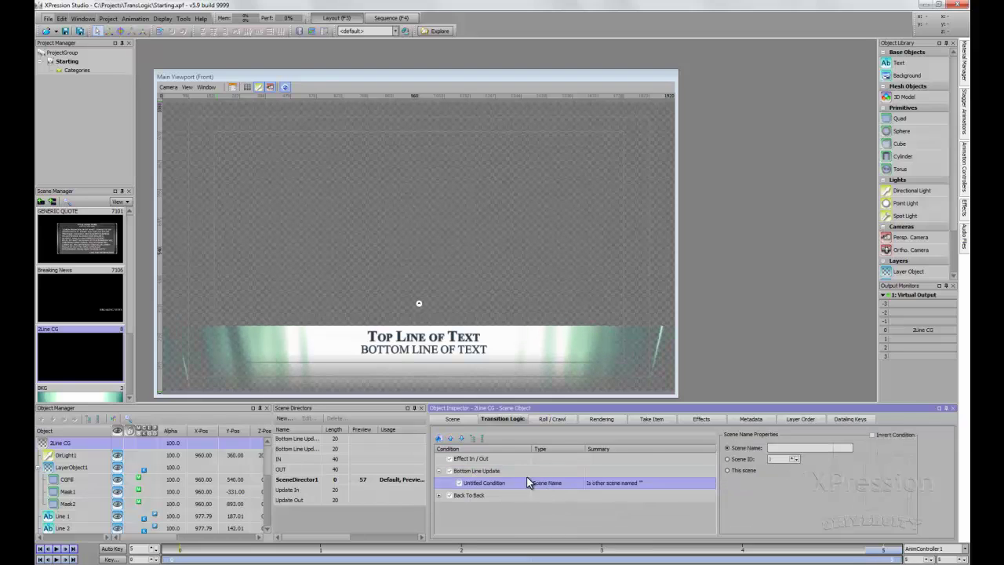
{"action": "left_click", "coordinate": [729, 471]}
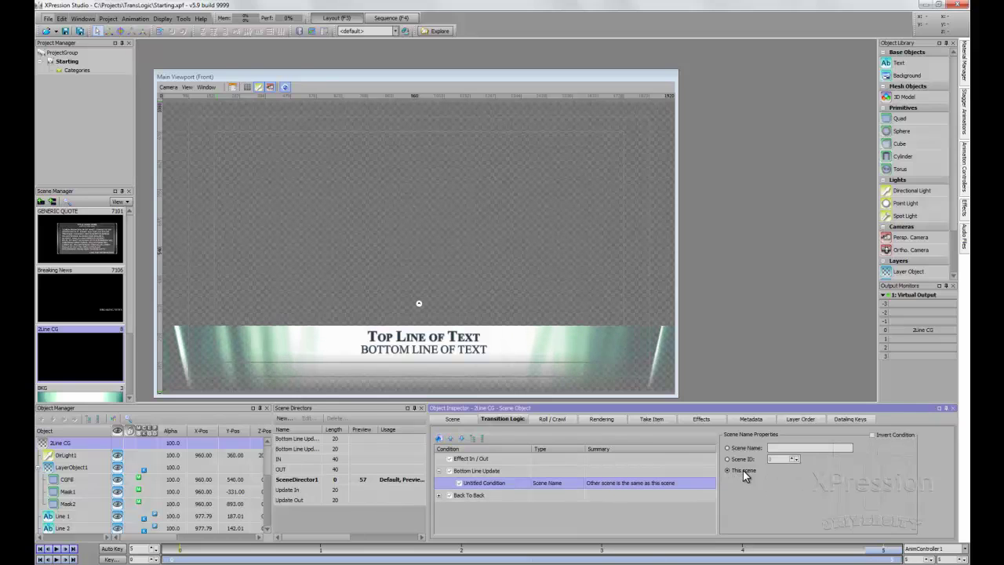
- Add a Compare Text Objects back-to-back condition under the Bottom Line Update rule
{"action": "right_click", "coordinate": [486, 480]}
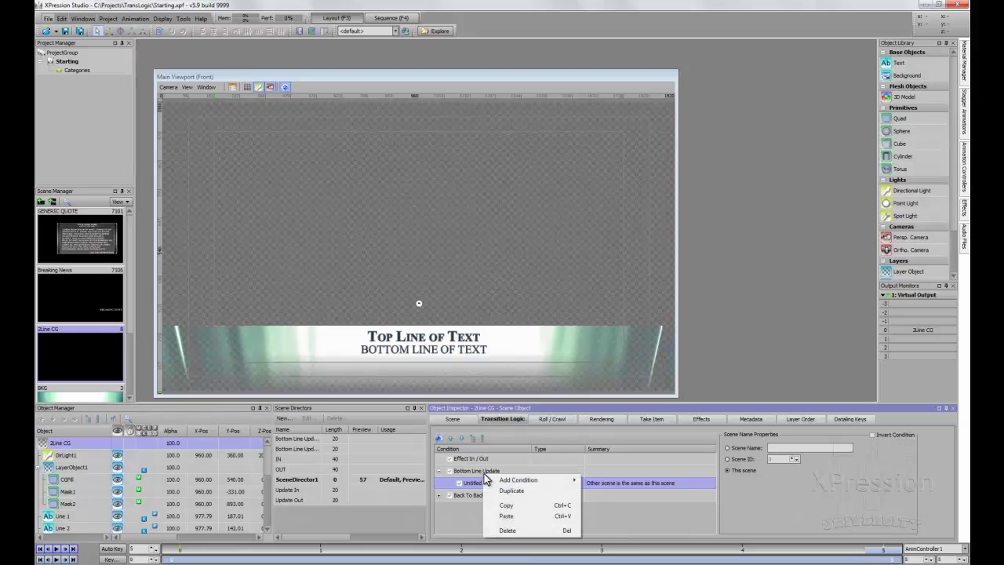
{"action": "mouse_move", "coordinate": [508, 480]}
{"action": "mouse_move", "coordinate": [636, 483]}
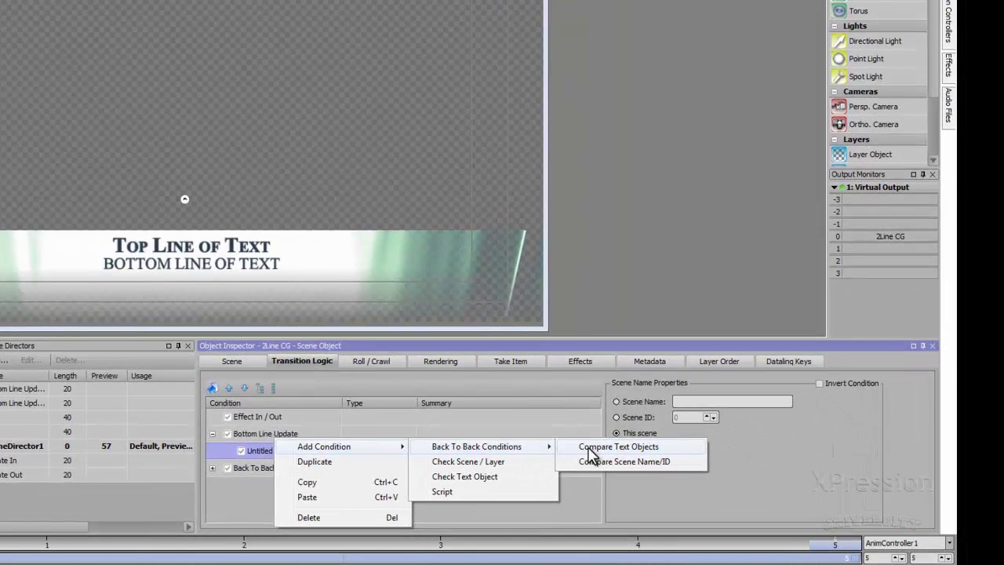
{"action": "left_click", "coordinate": [594, 447]}
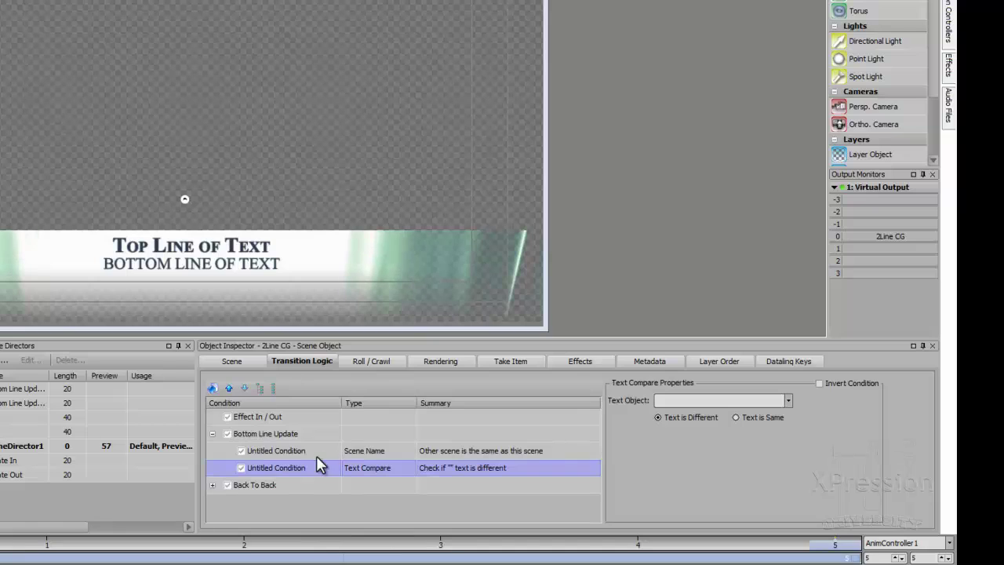
- Rename the Scene Name condition under Bottom Line Update as "Check same scene"
{"action": "left_click", "coordinate": [282, 455]}
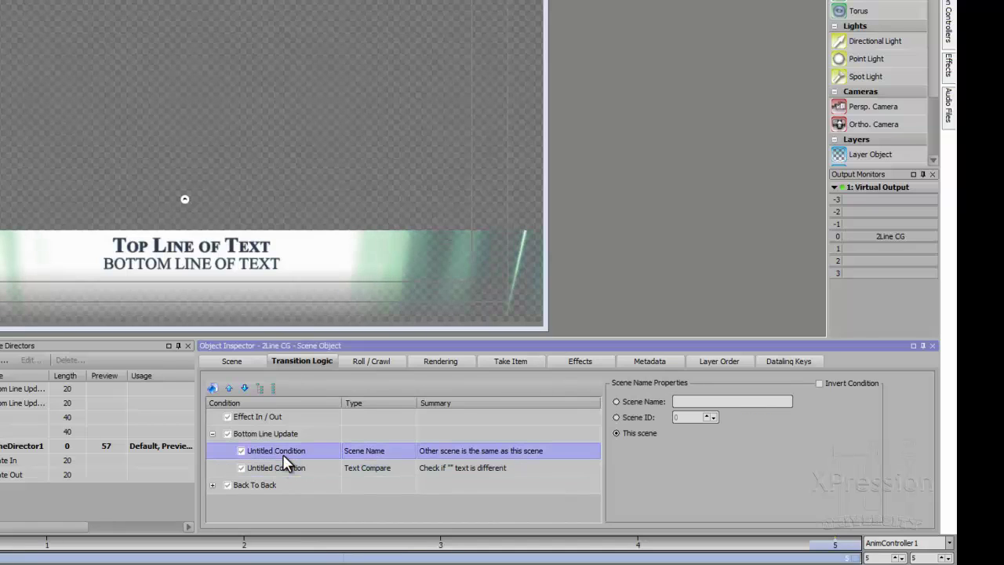
{"action": "left_click", "coordinate": [282, 454]}
{"action": "type", "text": "Chec"}
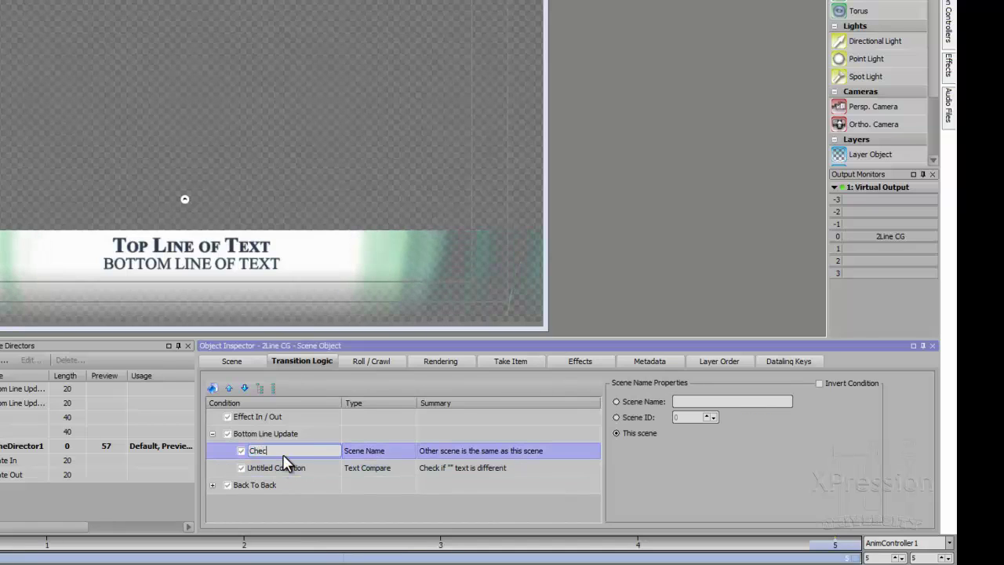
{"action": "type", "text": "k same scene"}
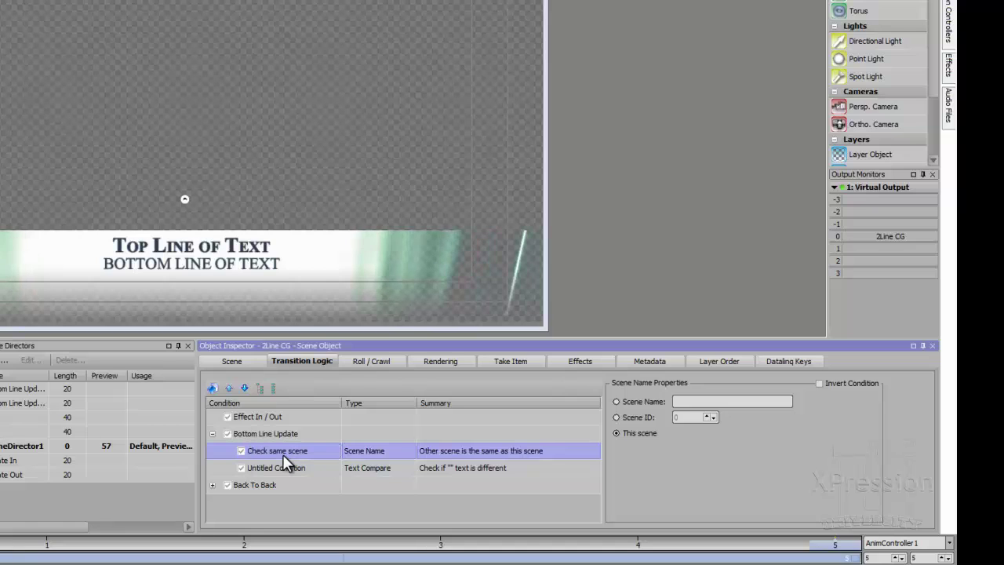
- Set the Text Compare condition to check that Line 1 text is the same, and name it "Top line same"
{"action": "left_click", "coordinate": [280, 465]}
{"action": "left_click", "coordinate": [281, 466]}
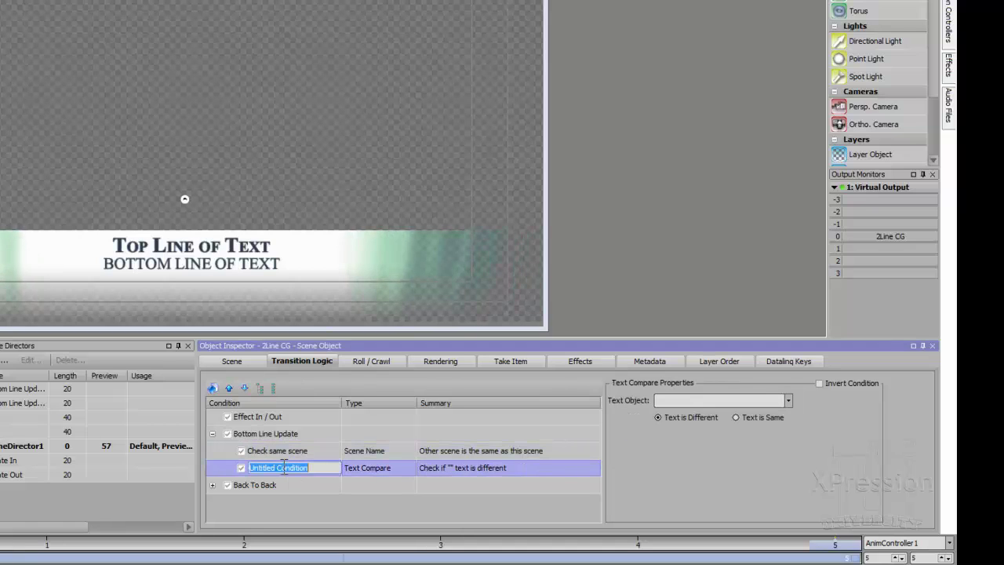
{"action": "key", "text": "Escape"}
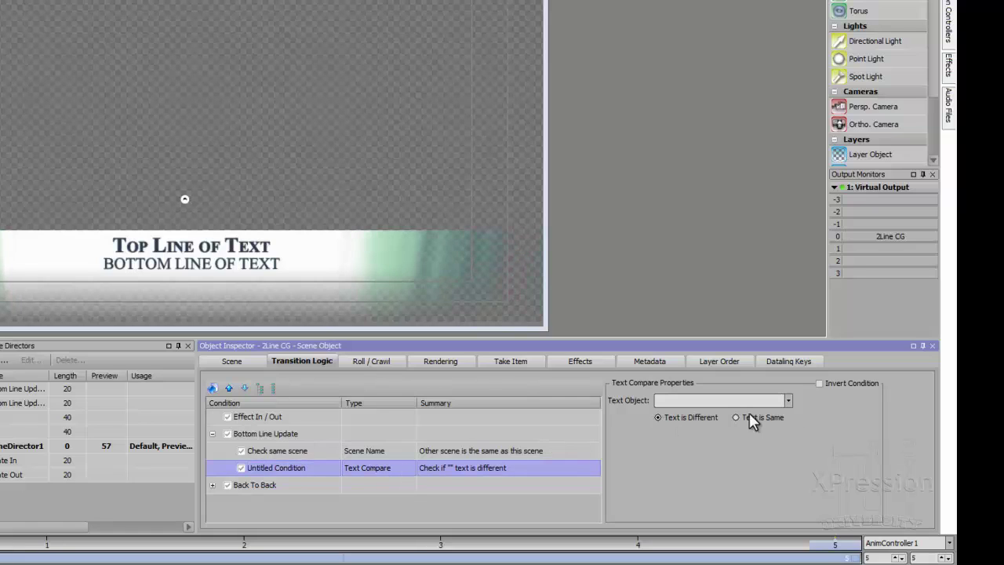
{"action": "left_click", "coordinate": [789, 401]}
{"action": "left_click", "coordinate": [698, 413]}
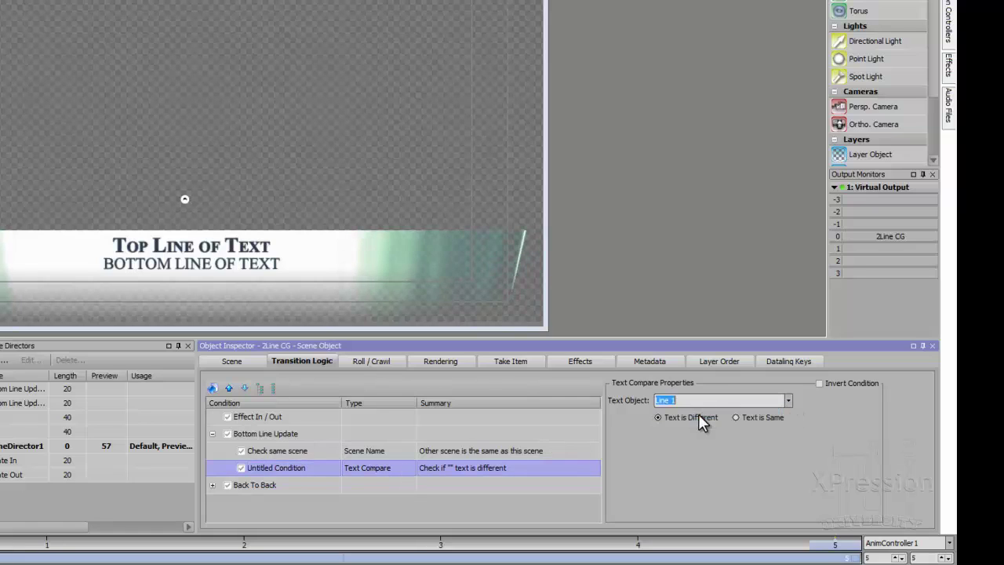
{"action": "left_click", "coordinate": [744, 416]}
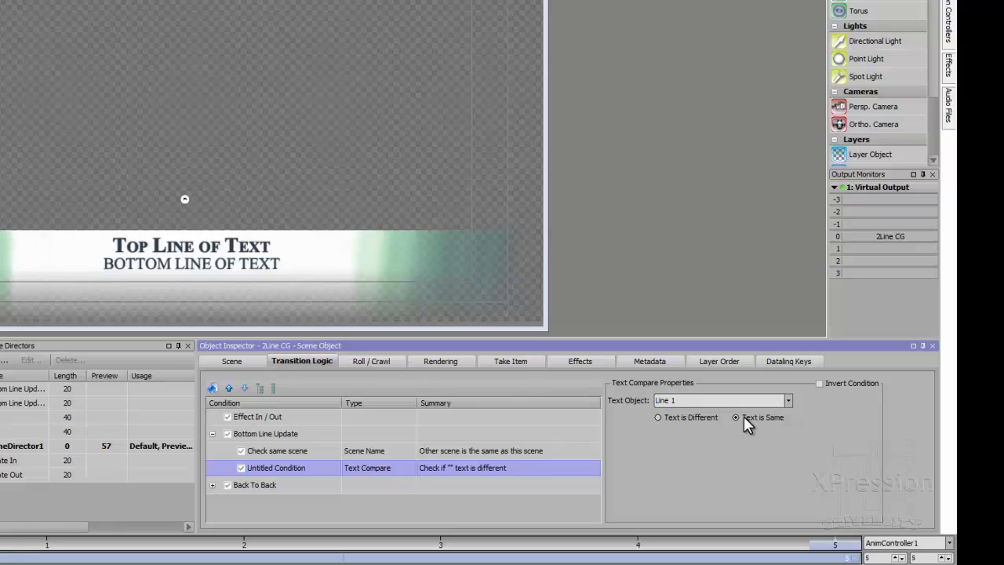
{"action": "left_click", "coordinate": [276, 469]}
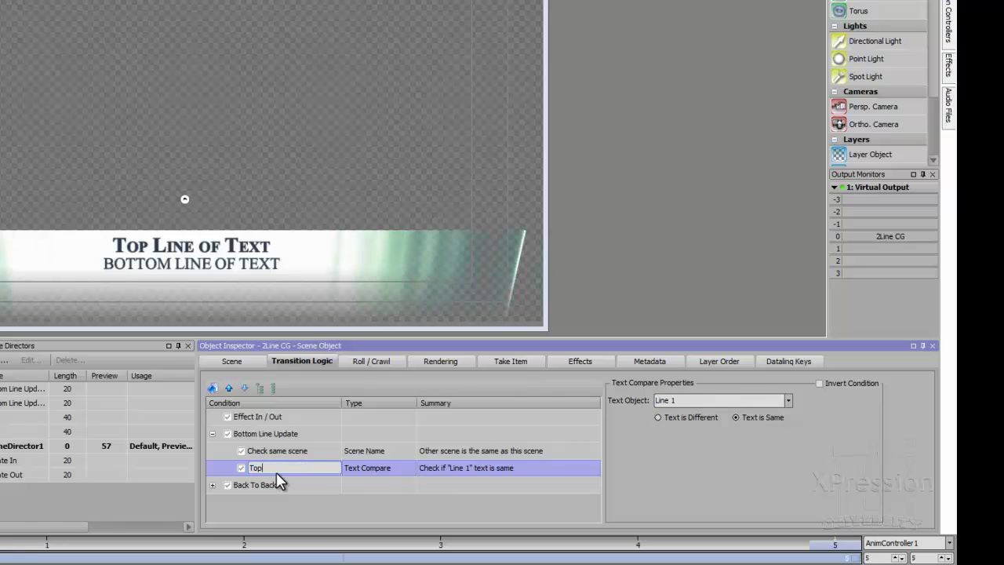
{"action": "type", "text": "Top line s"}
{"action": "type", "text": "ame"}
{"action": "key", "text": "Return"}
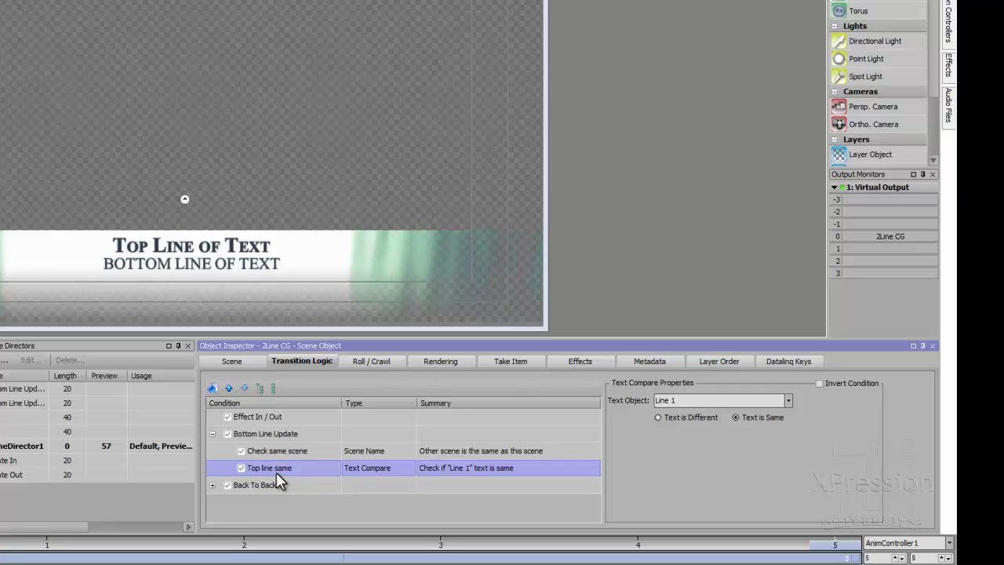
- Add a second Compare Text Objects condition to Bottom Line Update and name it "Bottom line different"
{"action": "right_click", "coordinate": [277, 464]}
{"action": "mouse_move", "coordinate": [357, 475]}
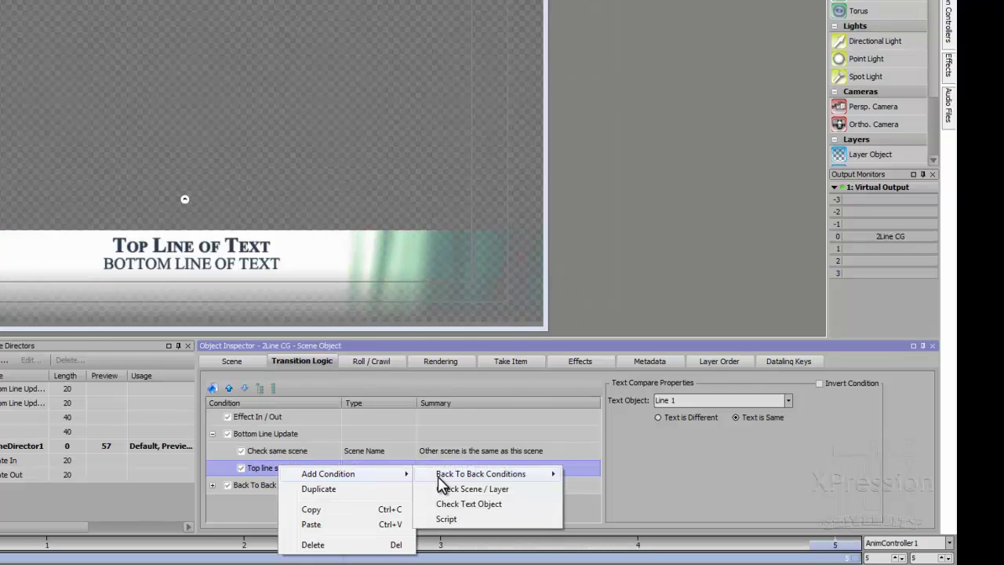
{"action": "mouse_move", "coordinate": [469, 476]}
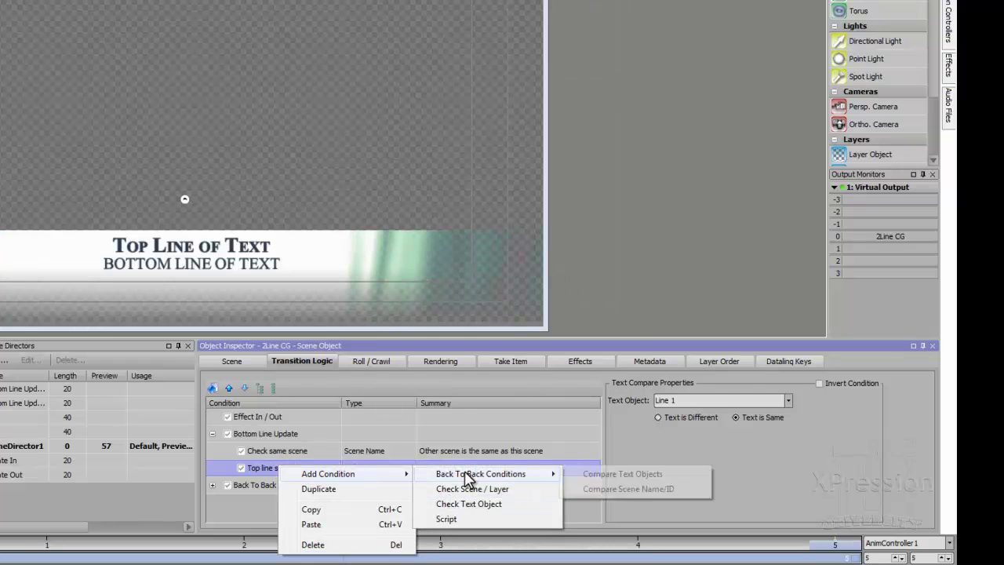
{"action": "left_click", "coordinate": [616, 475]}
{"action": "left_click", "coordinate": [279, 481]}
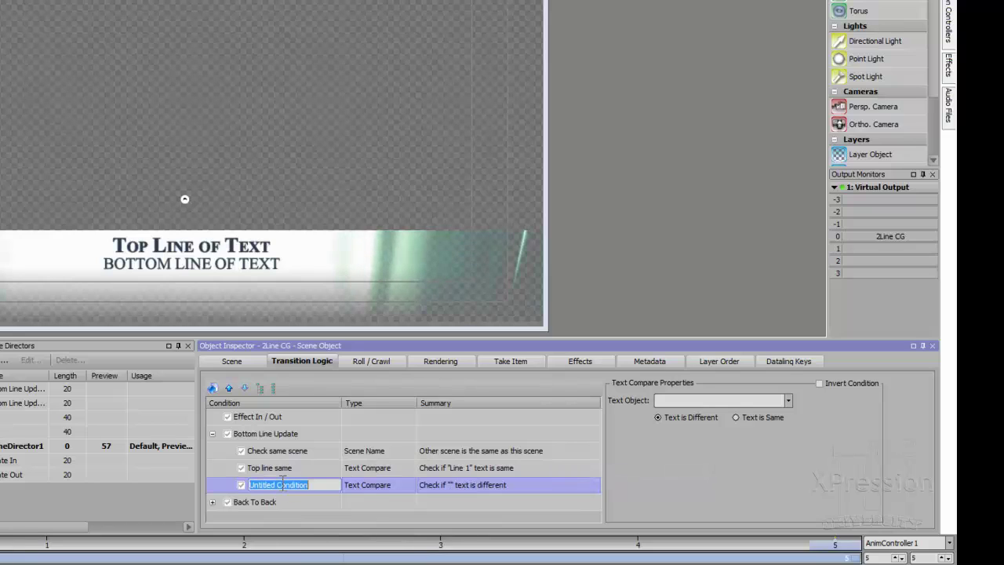
{"action": "type", "text": "Bottom line differ"}
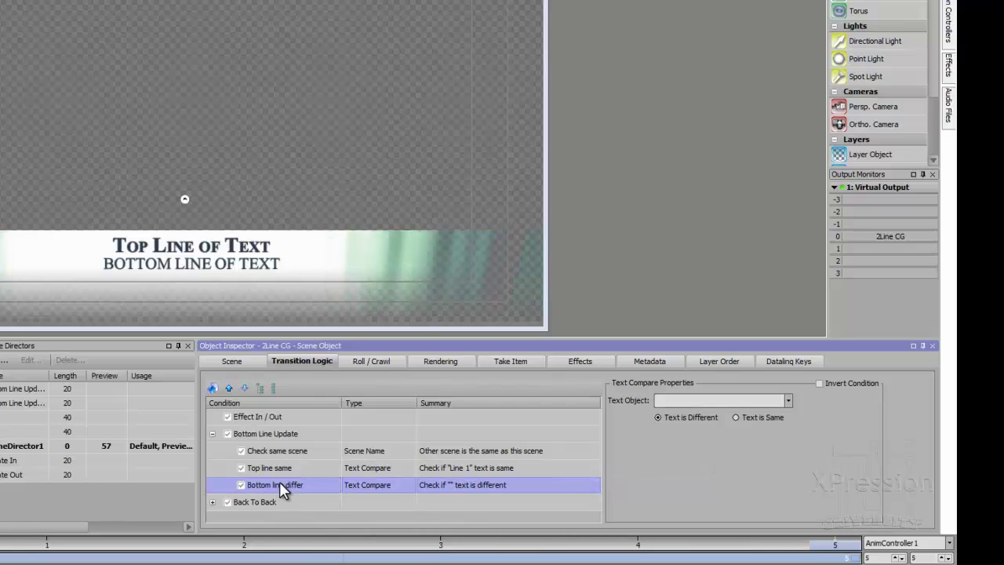
{"action": "key", "text": "ctrl+a"}
{"action": "key", "text": "End"}
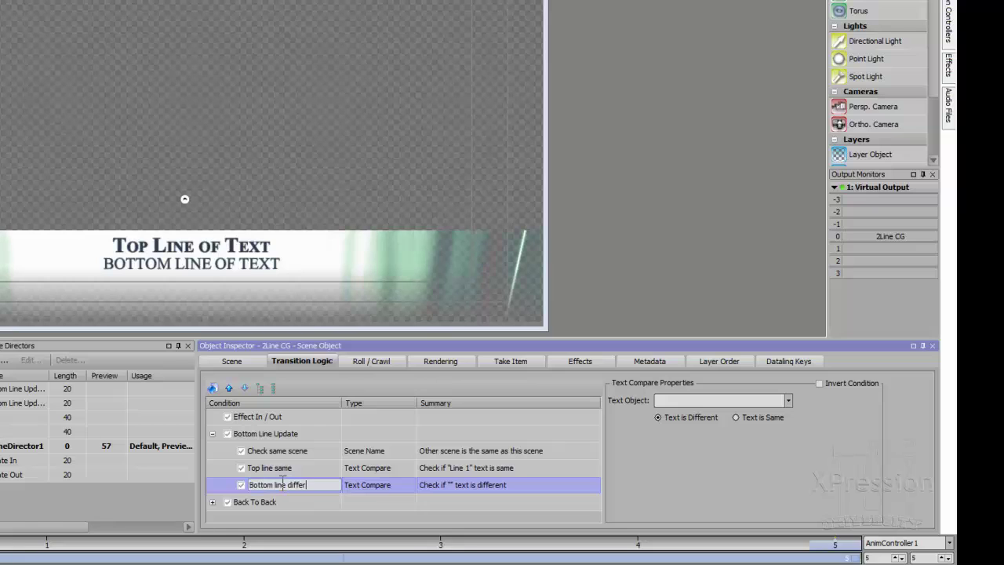
{"action": "type", "text": "ent"}
{"action": "key", "text": "Return"}
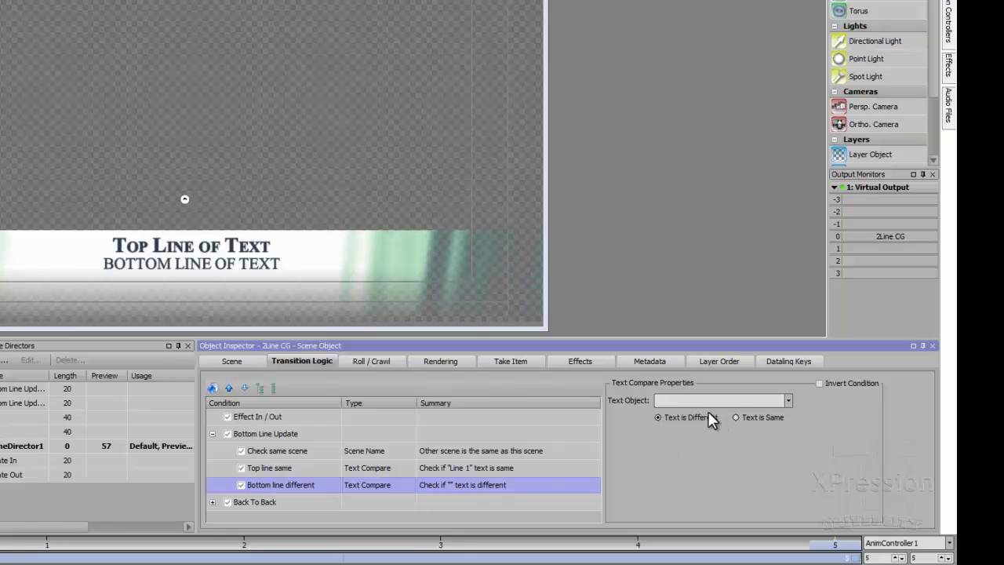
- Set the "Bottom line different" condition to check that the Line 2 text is different
{"action": "left_click", "coordinate": [787, 400]}
{"action": "left_click", "coordinate": [698, 424]}
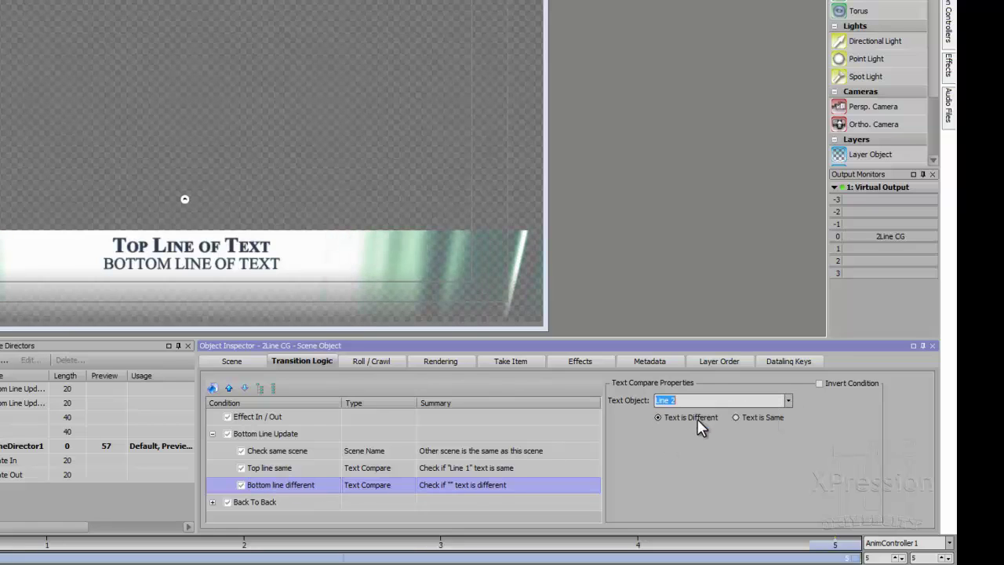
{"action": "left_click", "coordinate": [666, 416]}
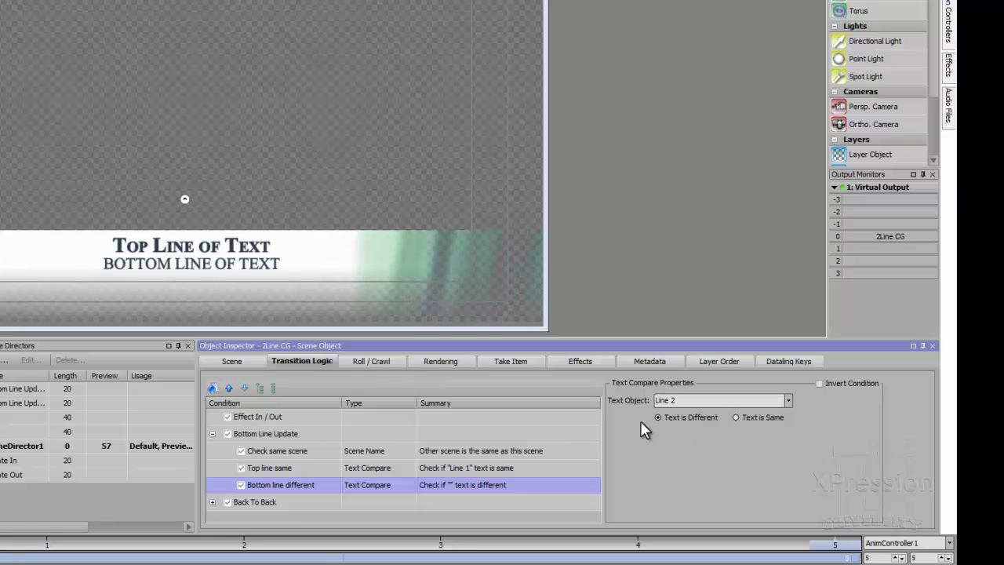
- Set the Bottom Line Update rule's true back-to-back directors to Bottom Line Update In and Bottom Line Update Out
{"action": "left_click", "coordinate": [265, 433]}
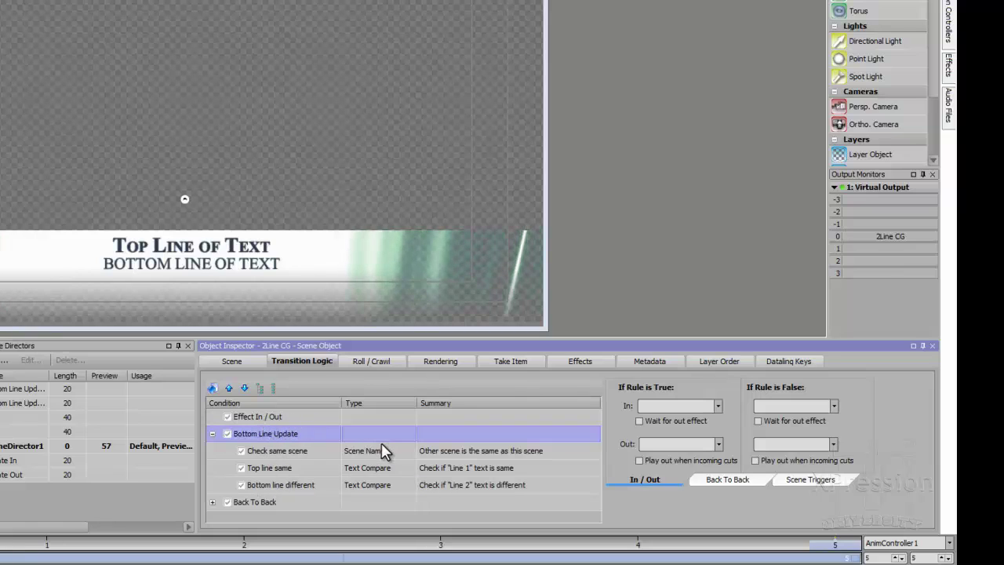
{"action": "left_click", "coordinate": [723, 481]}
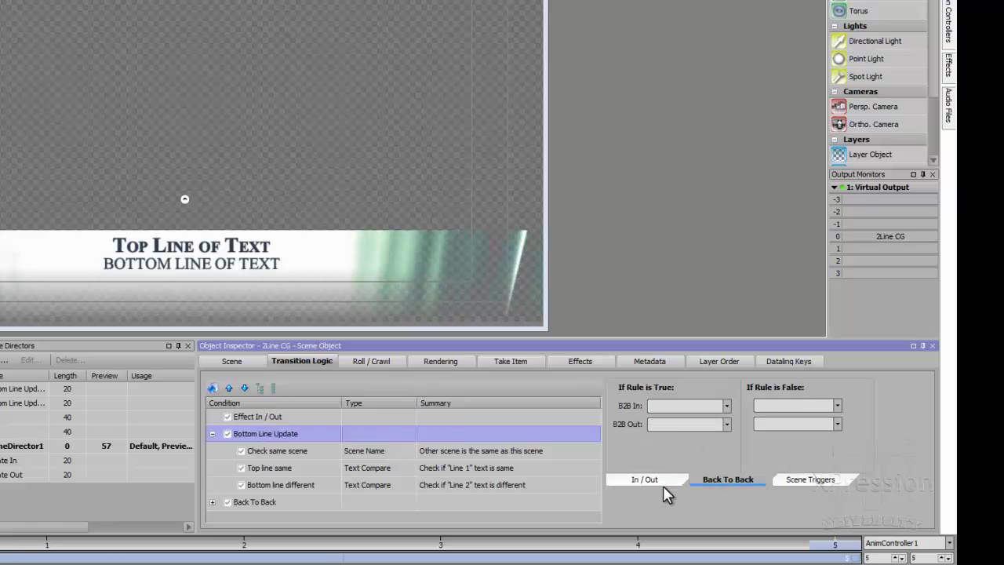
{"action": "left_click", "coordinate": [726, 406]}
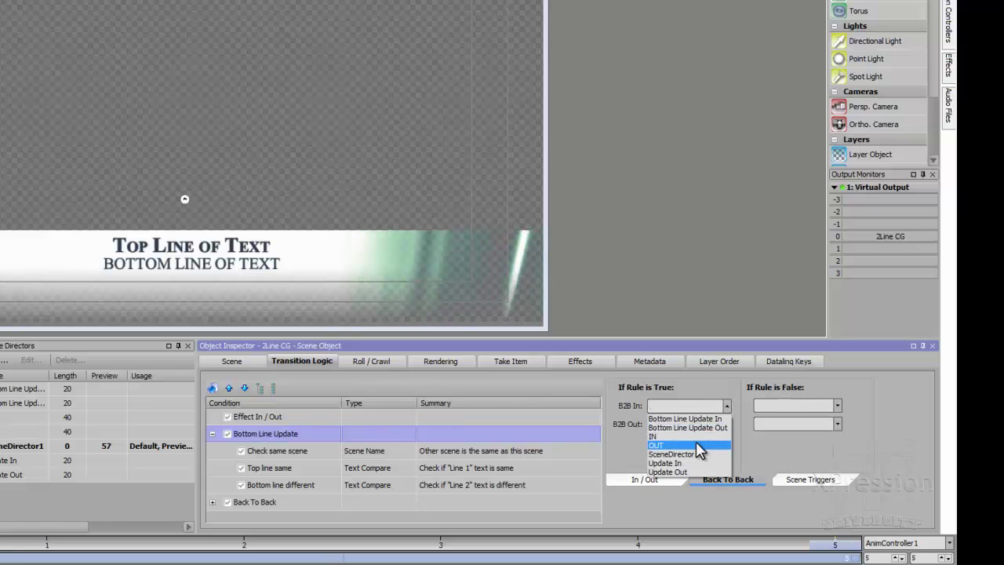
{"action": "left_click", "coordinate": [686, 419]}
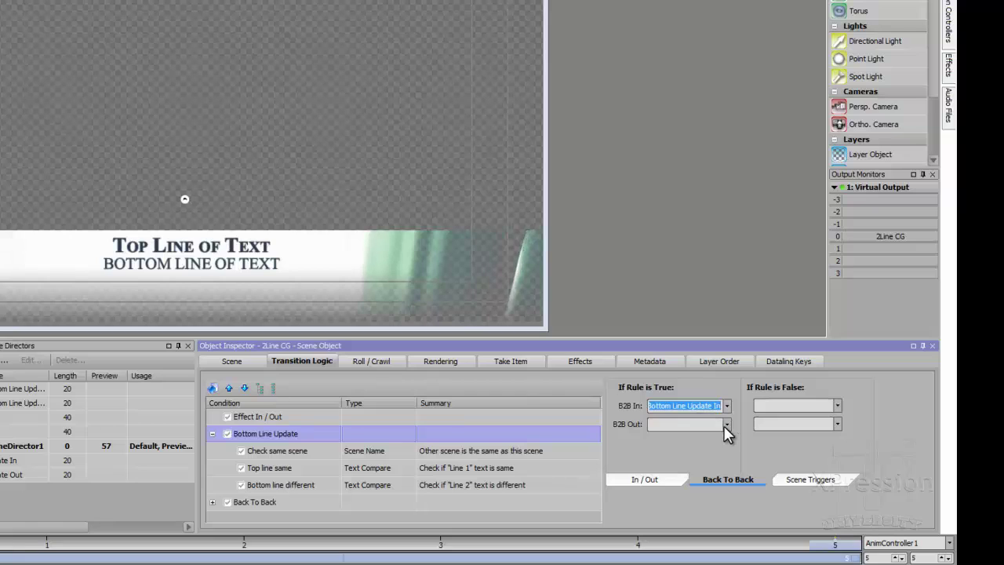
{"action": "left_click", "coordinate": [727, 424]}
{"action": "left_click", "coordinate": [696, 445]}
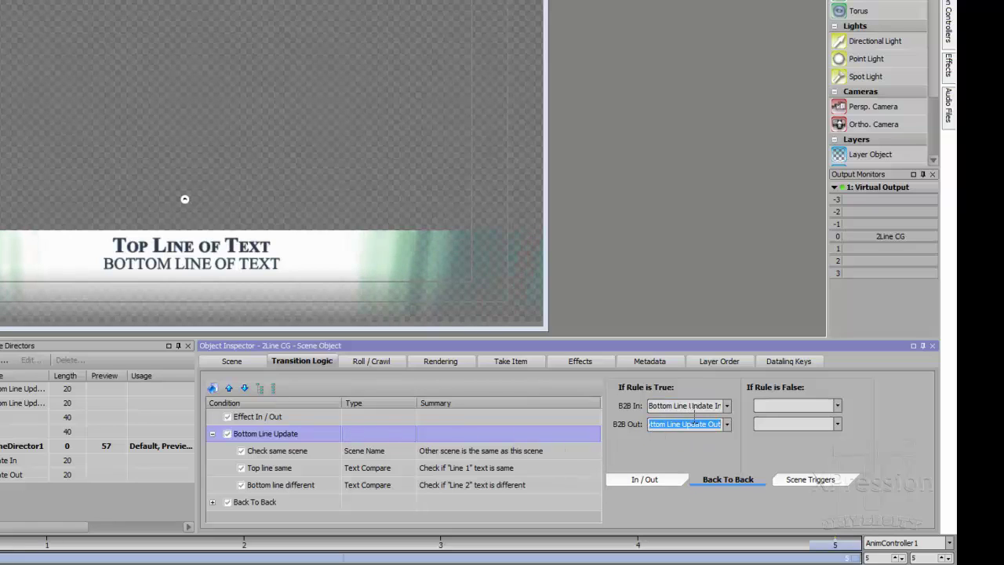
- Review the Bottom Line Update and Back To Back rules, comparing their order, conditions and assigned back-to-back directors
{"action": "left_click", "coordinate": [276, 444]}
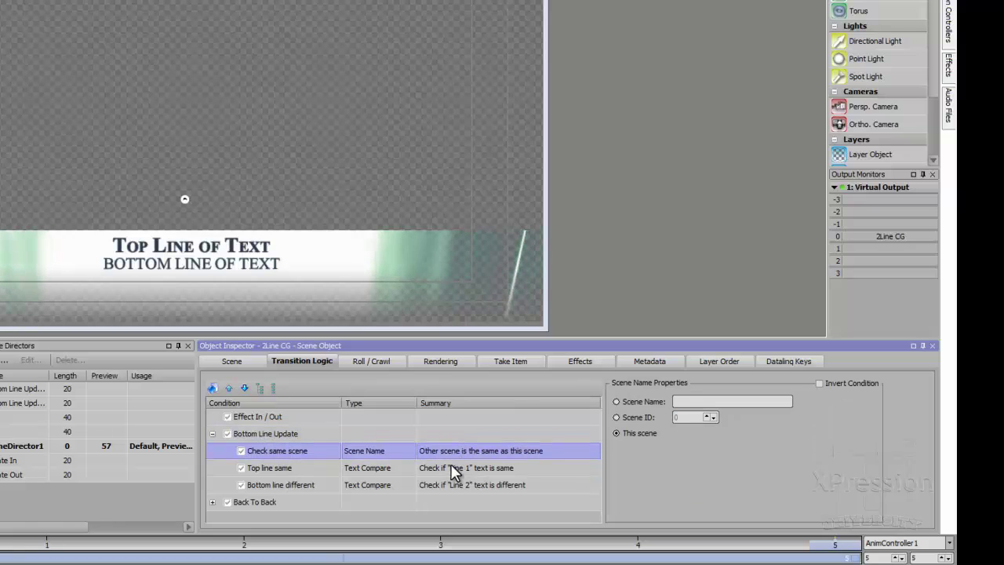
{"action": "left_click", "coordinate": [265, 437]}
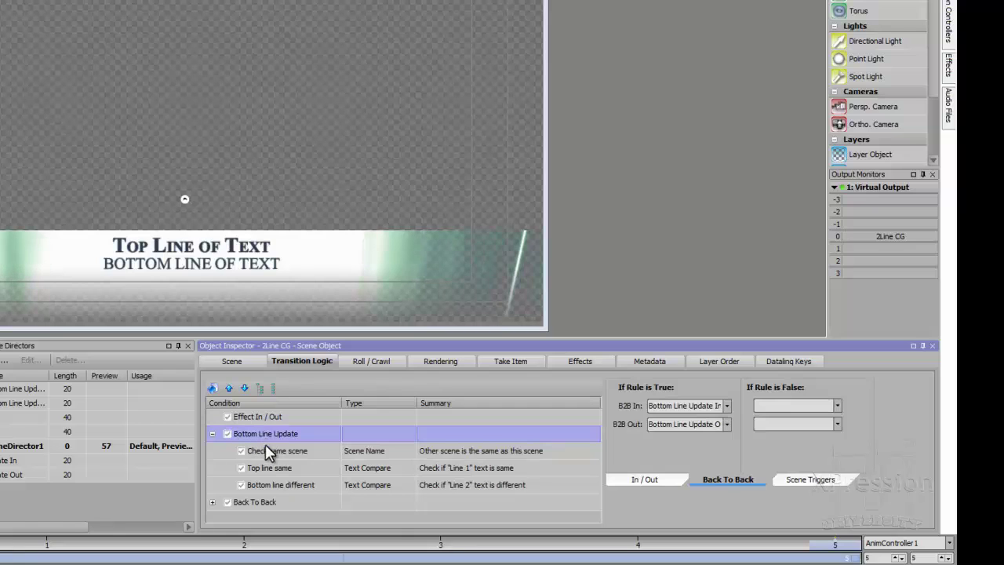
{"action": "left_click", "coordinate": [242, 501]}
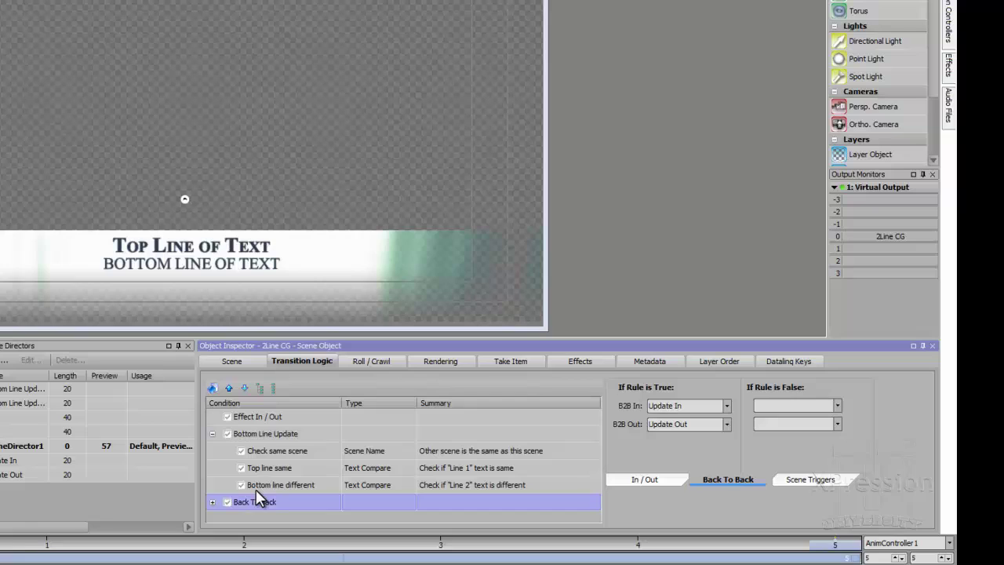
{"action": "left_click", "coordinate": [267, 437]}
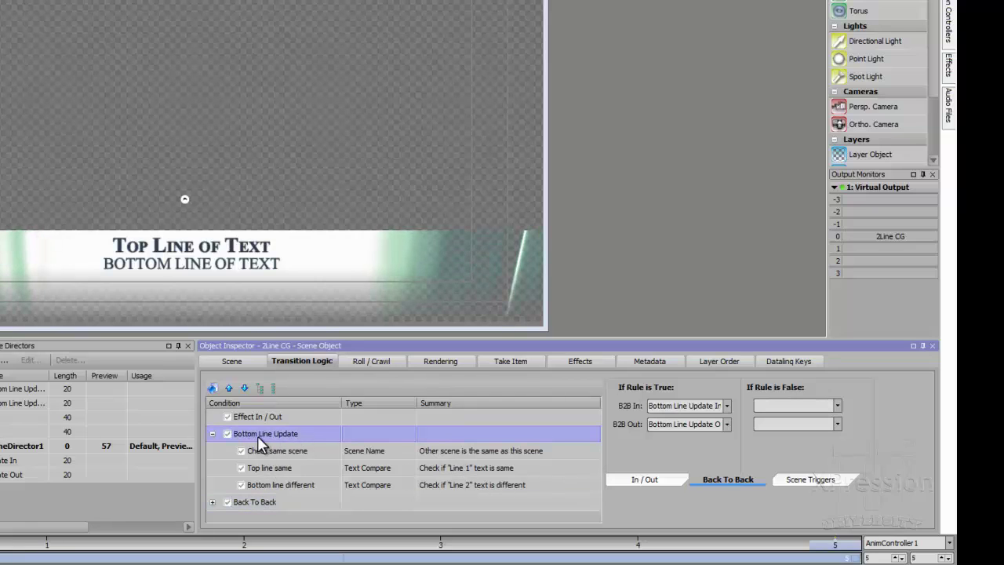
{"action": "left_click", "coordinate": [212, 434]}
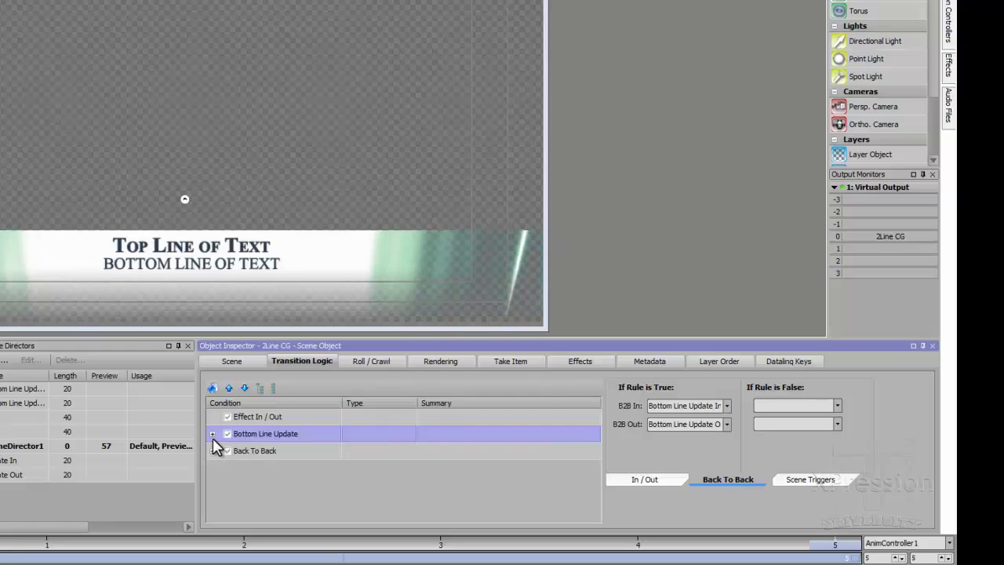
{"action": "left_click", "coordinate": [253, 451]}
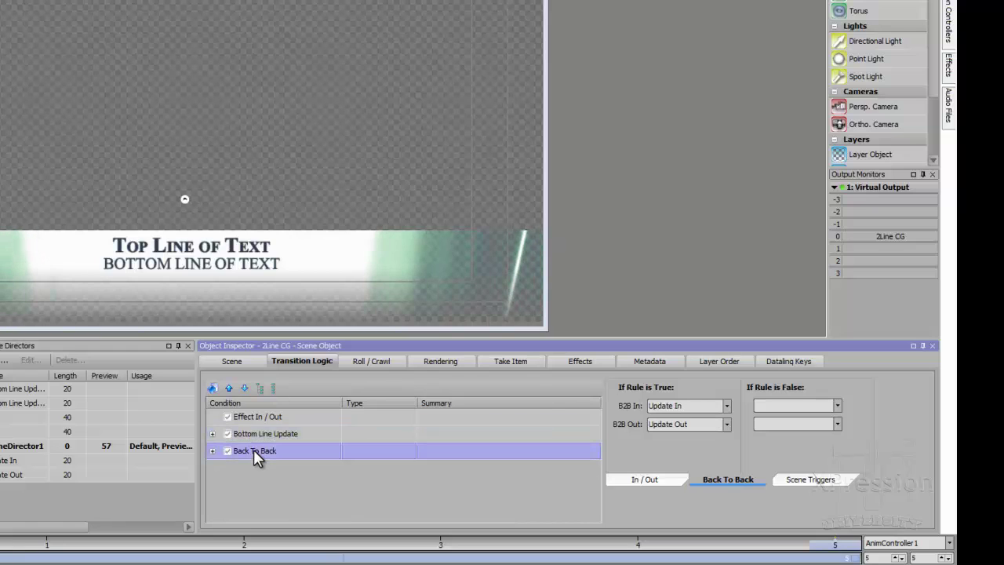
{"action": "left_click", "coordinate": [211, 451]}
{"action": "left_click", "coordinate": [288, 468]}
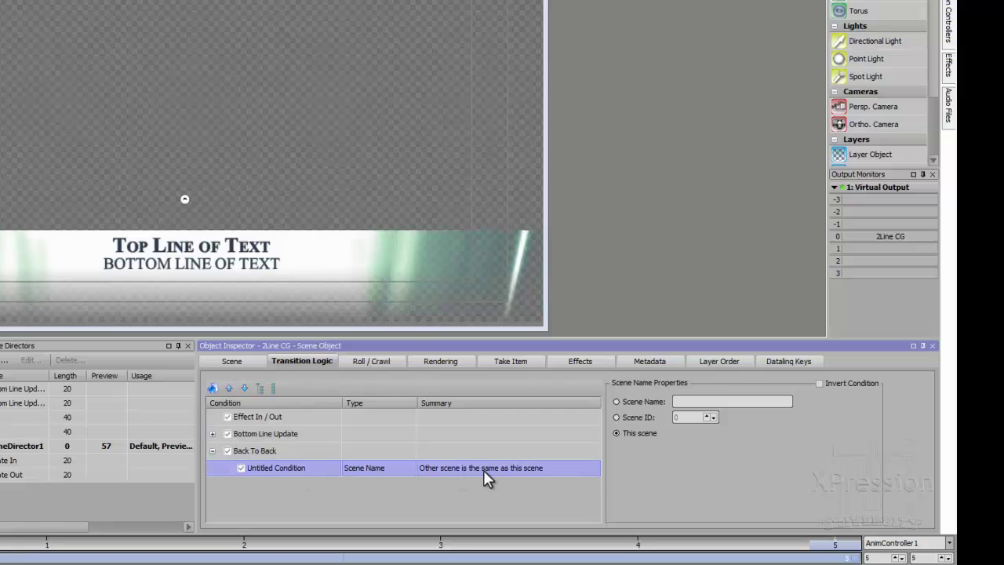
{"action": "left_click", "coordinate": [261, 452]}
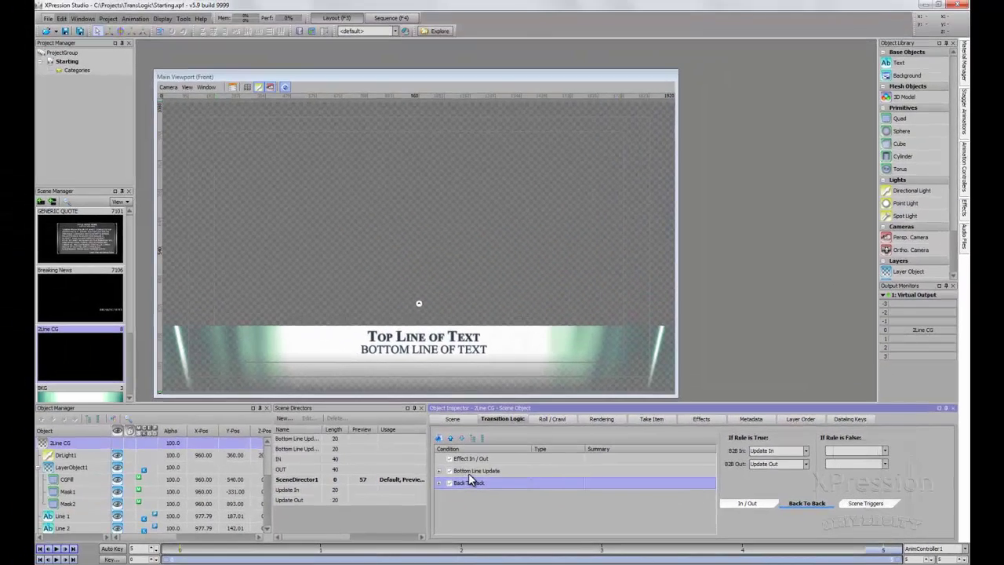
{"action": "left_click", "coordinate": [261, 434]}
- Test the full update in the sequencer by taking items 0009, 0008 and 0009 again on air
{"action": "key", "text": "F4"}
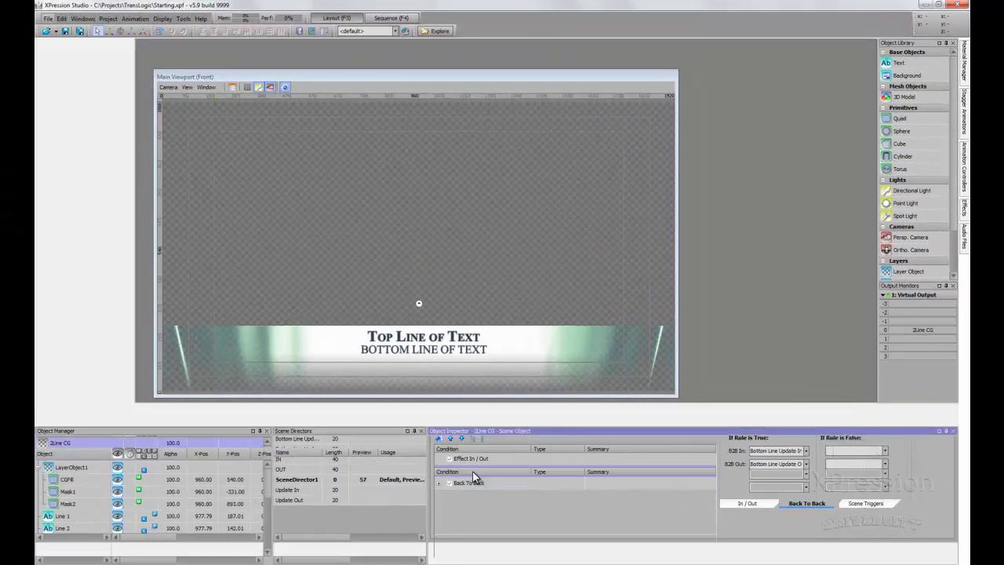
{"action": "key", "text": "F12"}
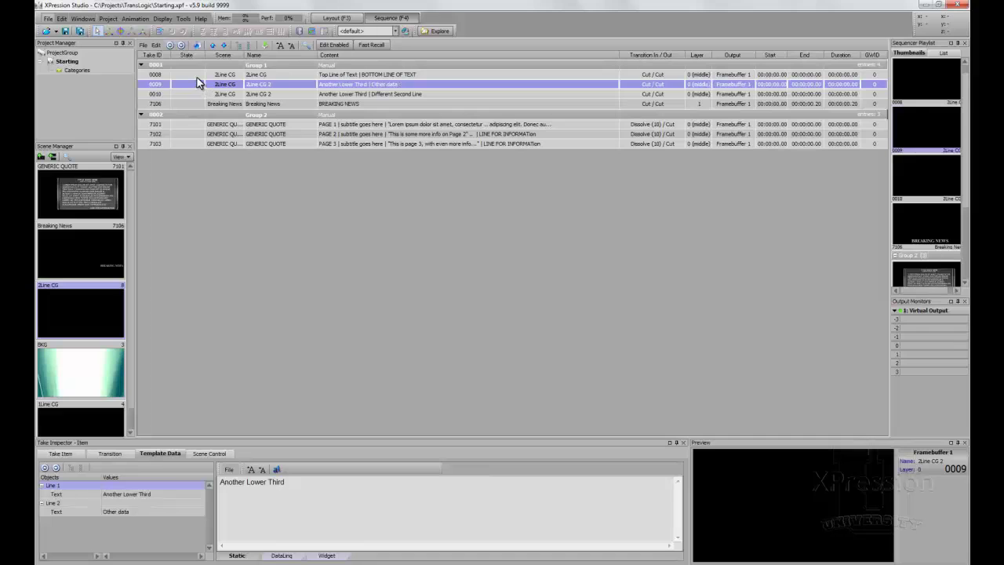
{"action": "key", "text": "F9"}
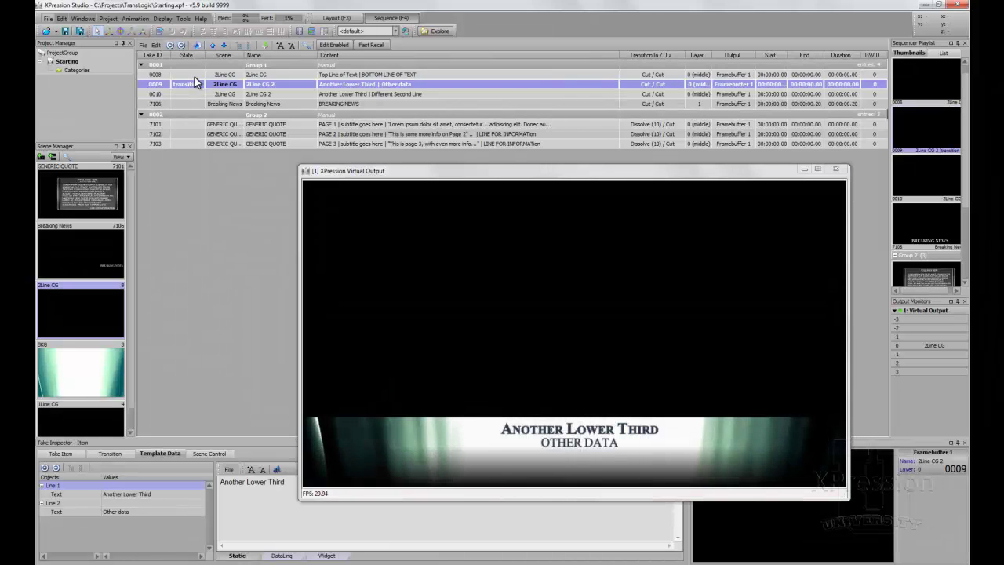
{"action": "left_click", "coordinate": [194, 76]}
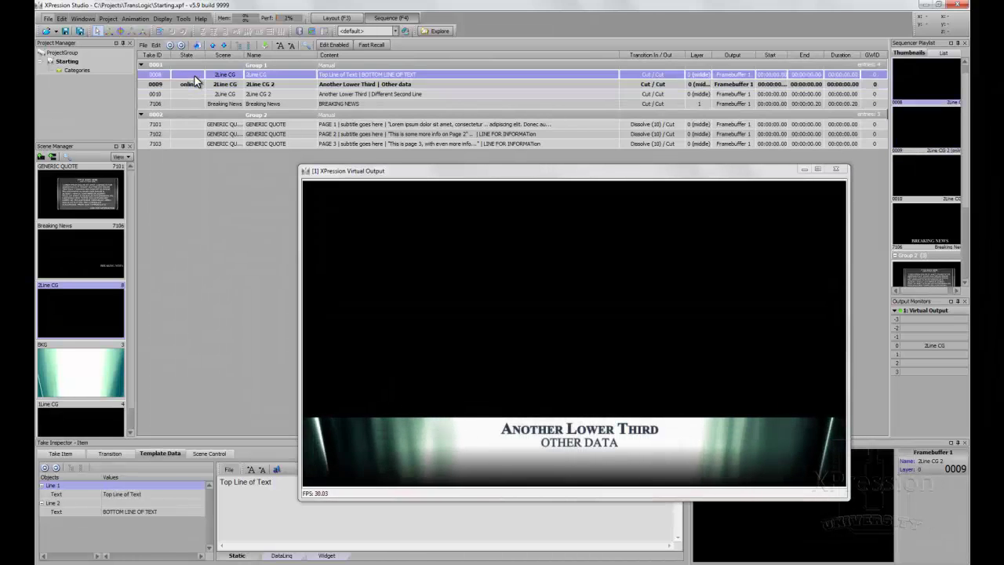
{"action": "key", "text": "F9"}
{"action": "key", "text": "Down"}
{"action": "key", "text": "F9"}
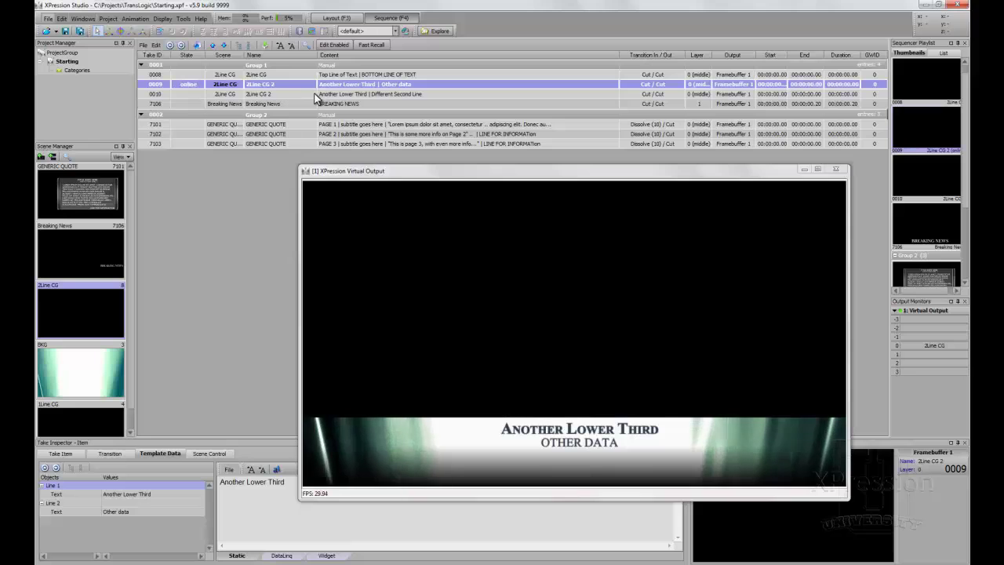
- Test the bottom-line-only update by alternating takes 0010 and 0009 on air, and take item 0010 offline and close the output window
{"action": "left_click", "coordinate": [191, 95]}
{"action": "key", "text": "F9"}
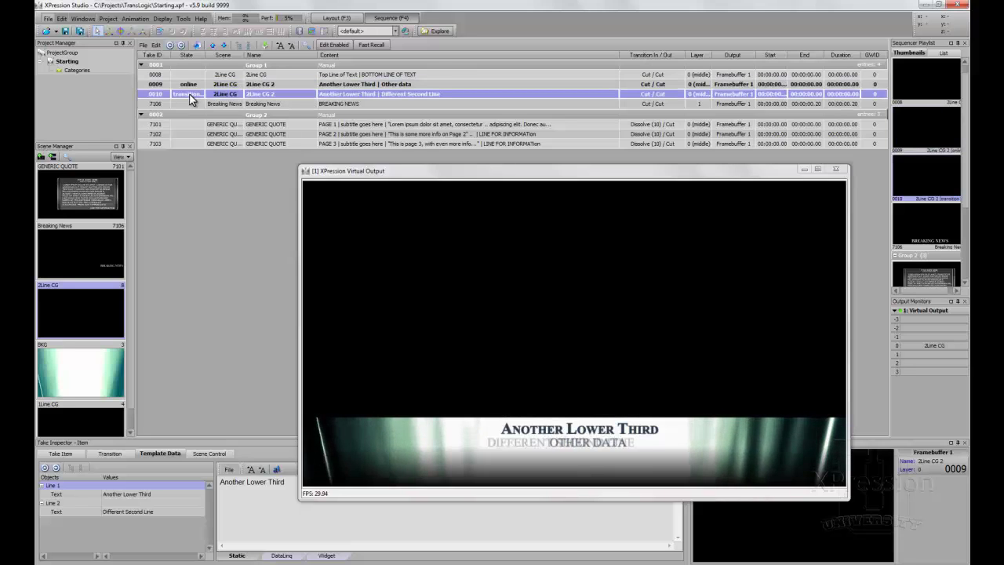
{"action": "key", "text": "Up"}
{"action": "key", "text": "F9"}
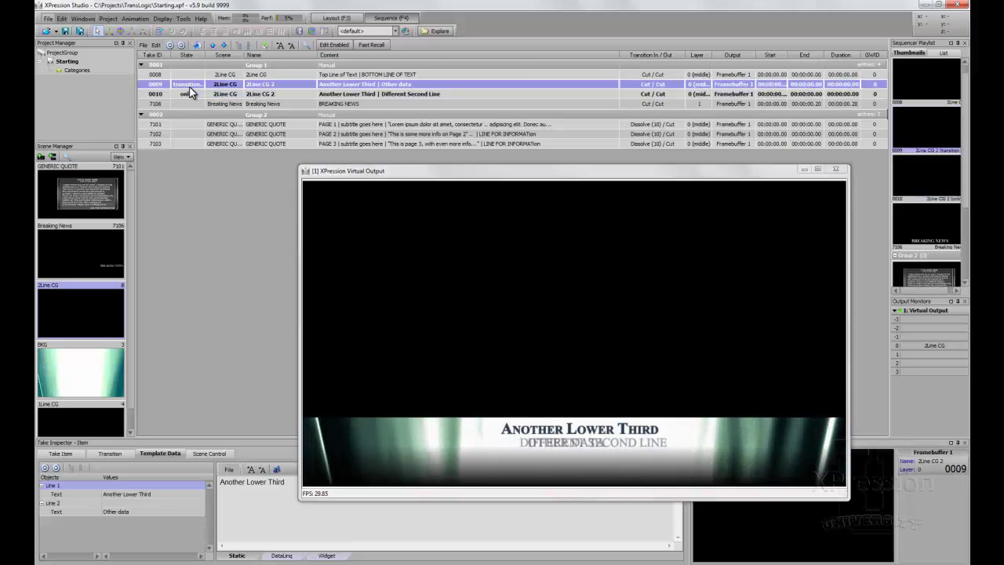
{"action": "key", "text": "Down"}
{"action": "key", "text": "F9"}
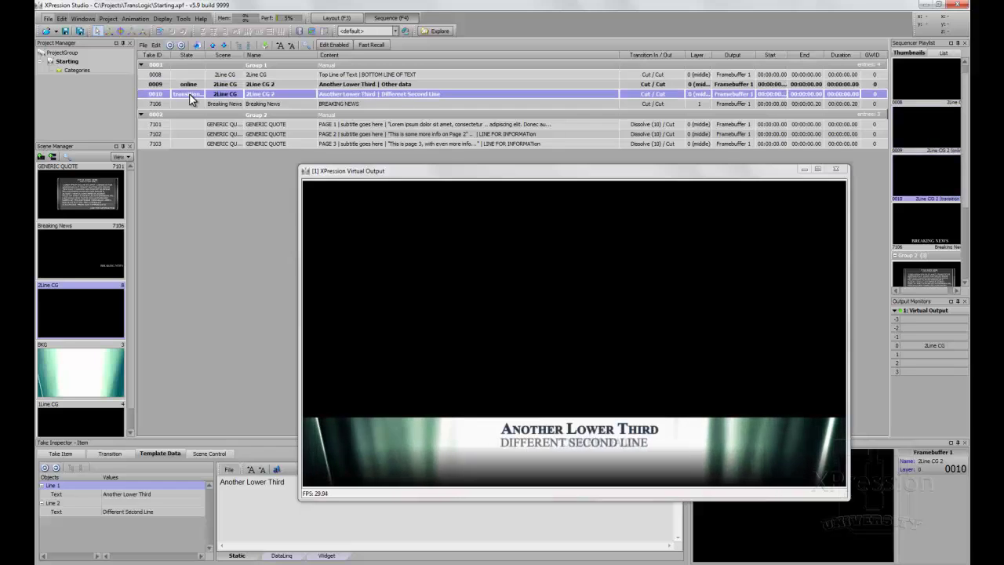
{"action": "key", "text": "Up"}
{"action": "key", "text": "F9"}
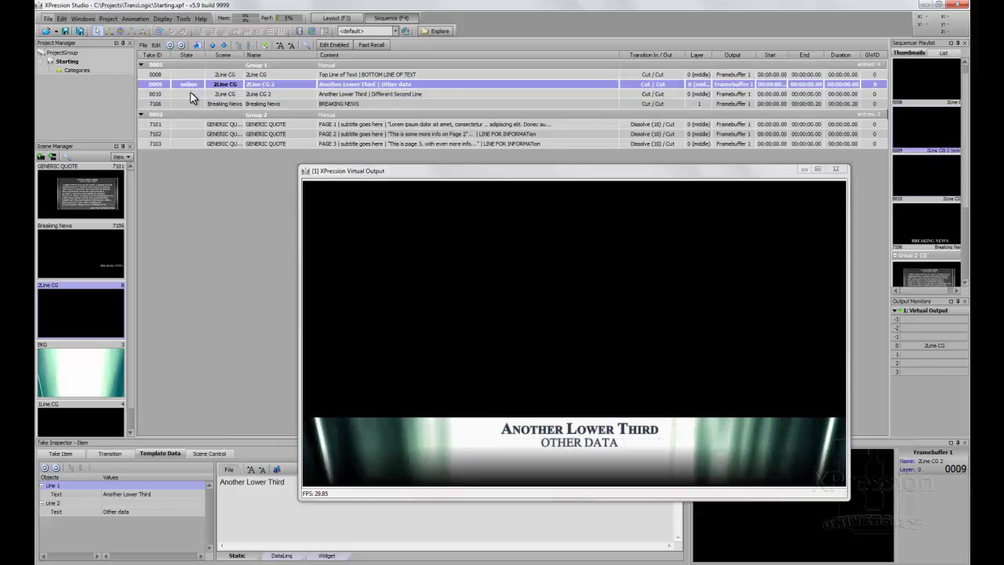
{"action": "key", "text": "Down"}
{"action": "key", "text": "F9"}
{"action": "right_click", "coordinate": [191, 93]}
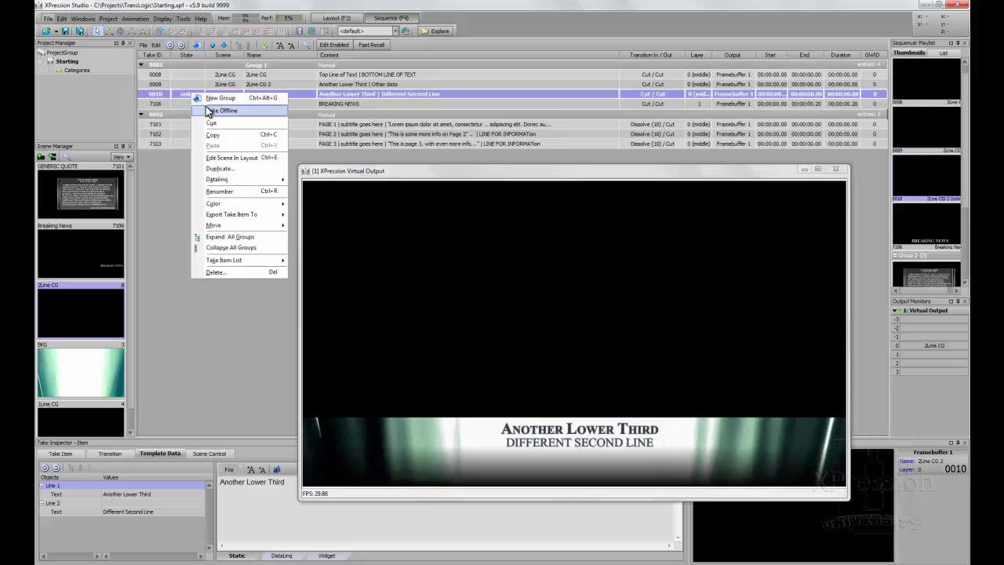
{"action": "left_click", "coordinate": [211, 109]}
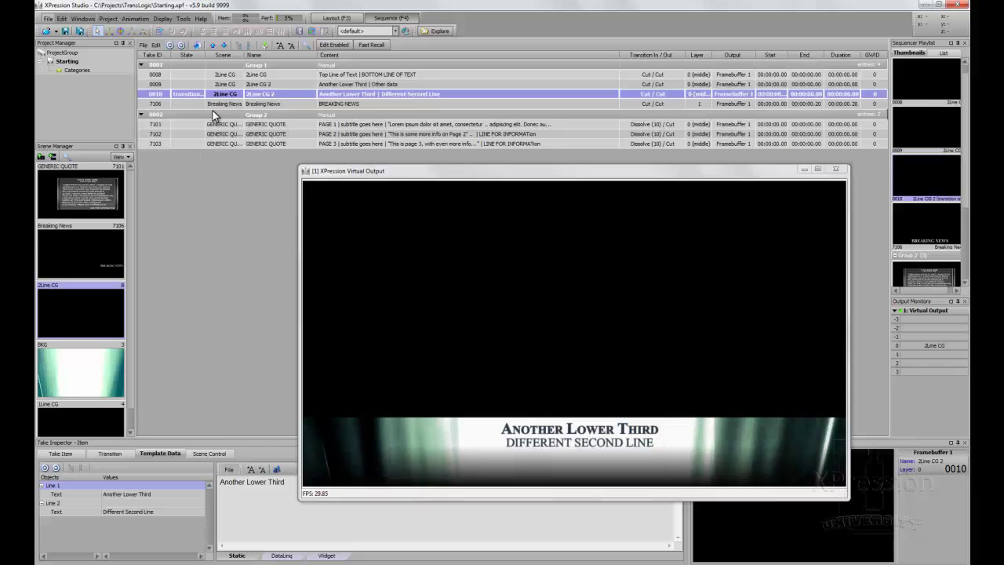
{"action": "left_click", "coordinate": [305, 171]}
{"action": "left_click", "coordinate": [305, 174]}
- Back in the 2Line CG layout, widen the scene director names and examine the Bottom Line Update Out director's timeline
{"action": "key", "text": "F3"}
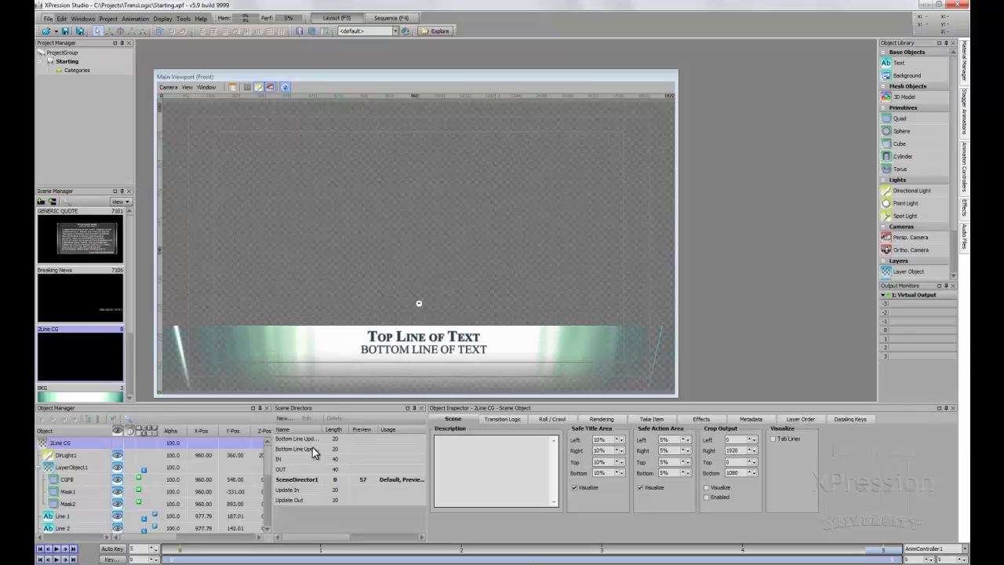
{"action": "left_click_drag", "start_coordinate": [324, 425], "coordinate": [343, 425]}
{"action": "left_click", "coordinate": [320, 440]}
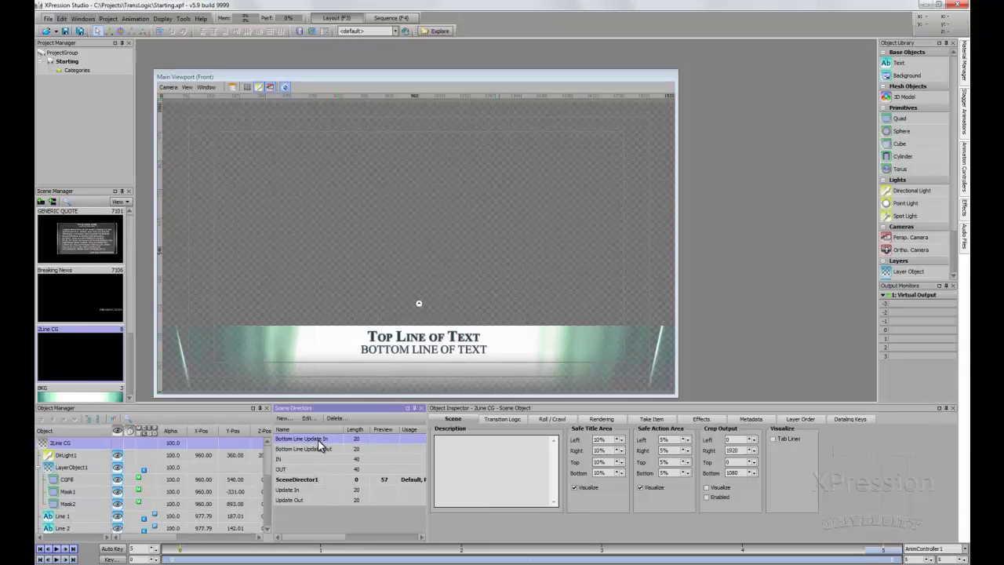
{"action": "left_click", "coordinate": [312, 450]}
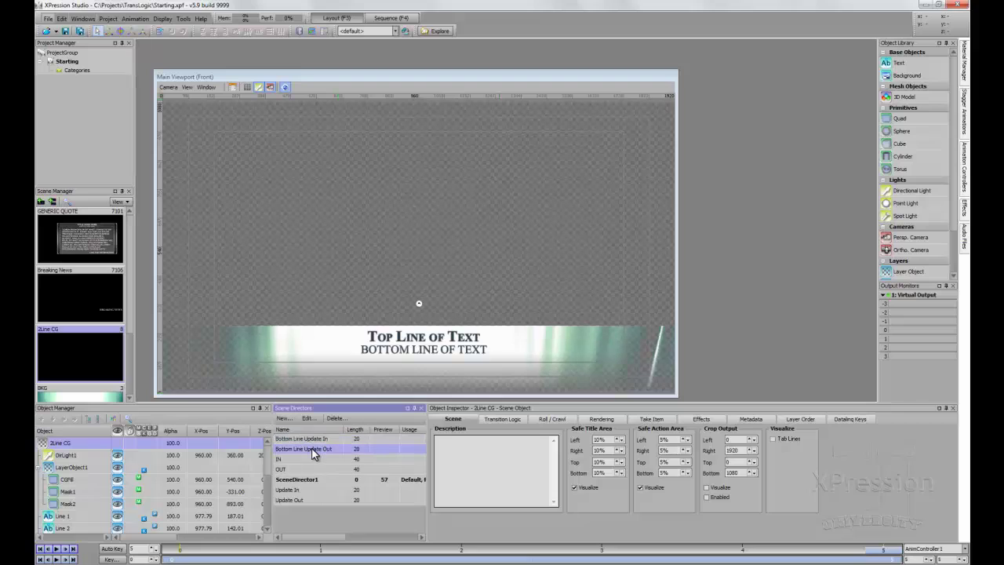
{"action": "left_click", "coordinate": [312, 450]}
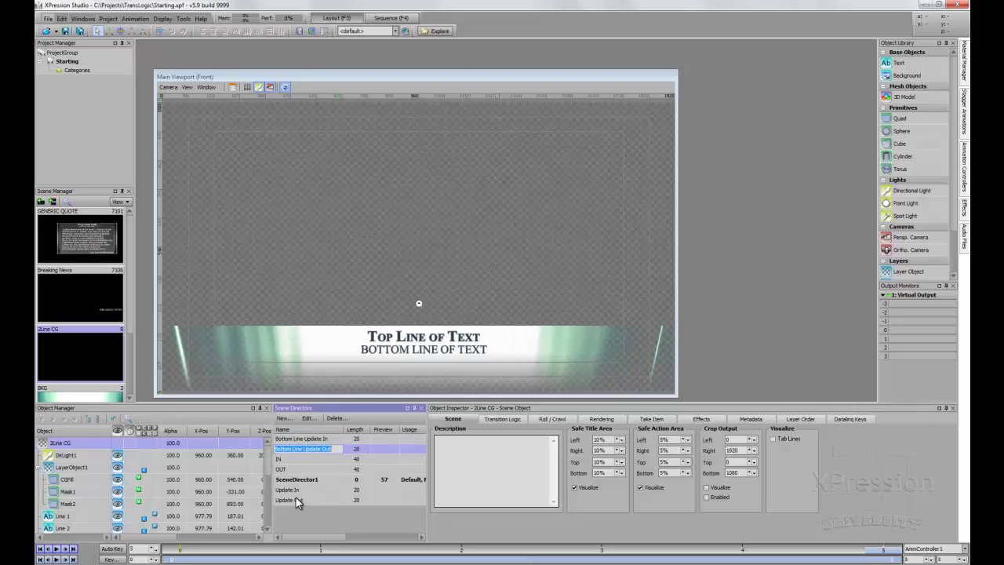
{"action": "double_click", "coordinate": [283, 449]}
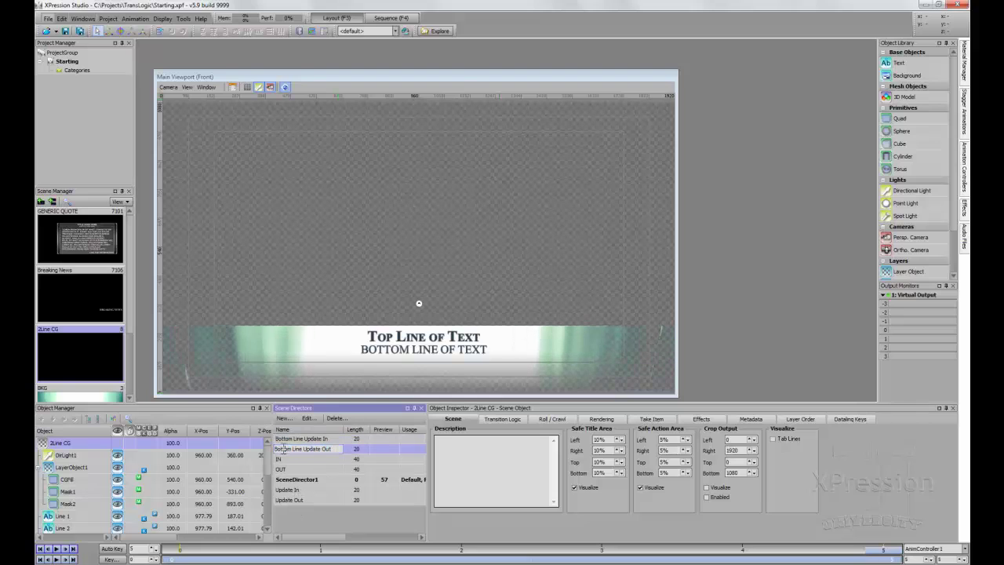
{"action": "left_click", "coordinate": [345, 450]}
{"action": "double_click", "coordinate": [332, 452]}
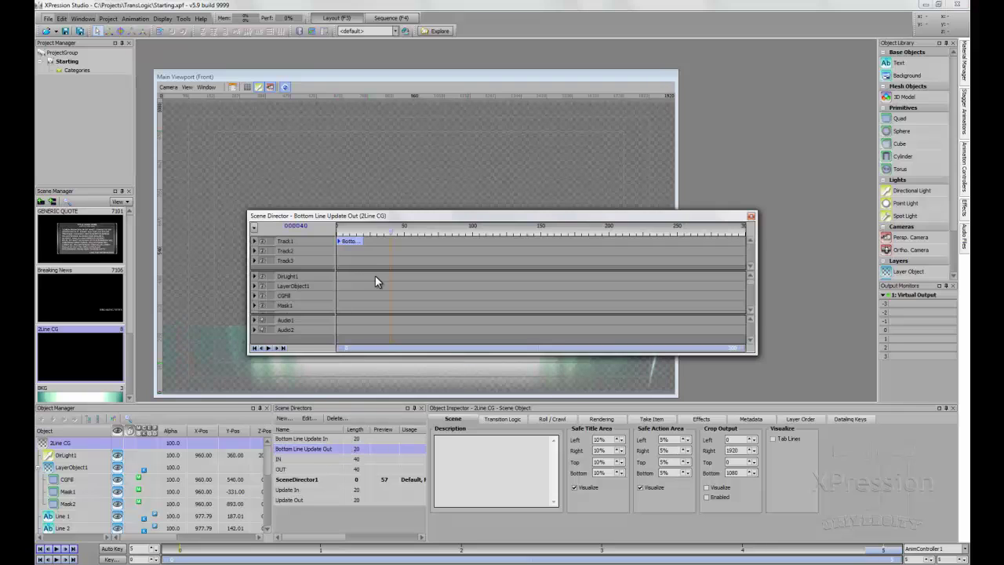
{"action": "left_click_drag", "start_coordinate": [373, 218], "coordinate": [338, 189]}
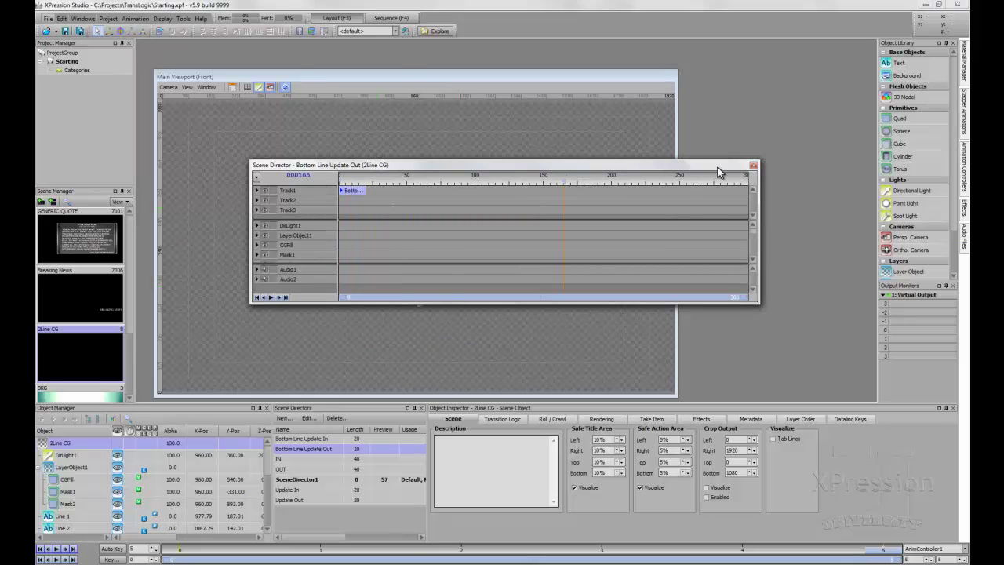
- Play take 0009 followed by Breaking News take 7106 in the sequencer, and return to the Breaking News scene layout
{"action": "key", "text": "F4"}
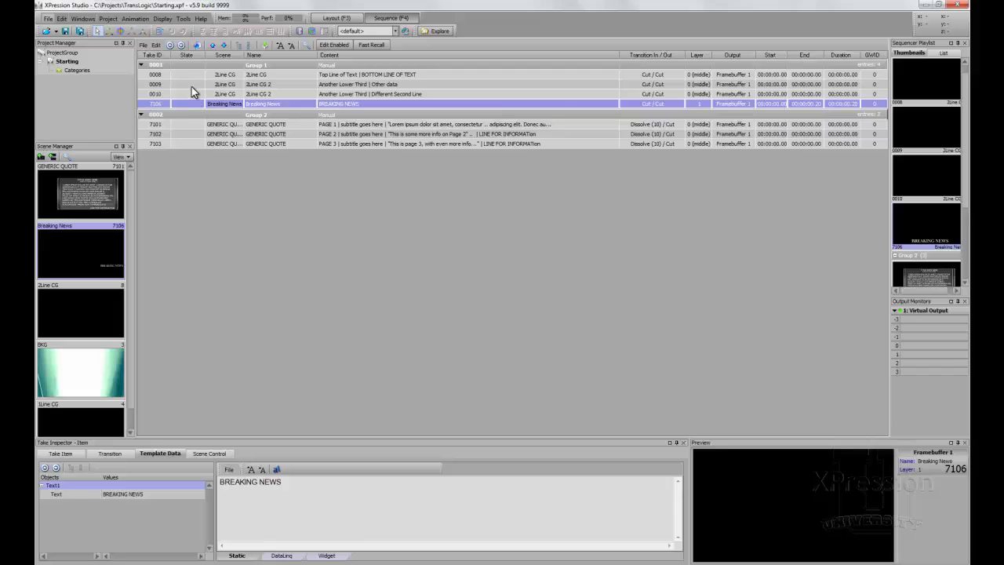
{"action": "double_click", "coordinate": [192, 85]}
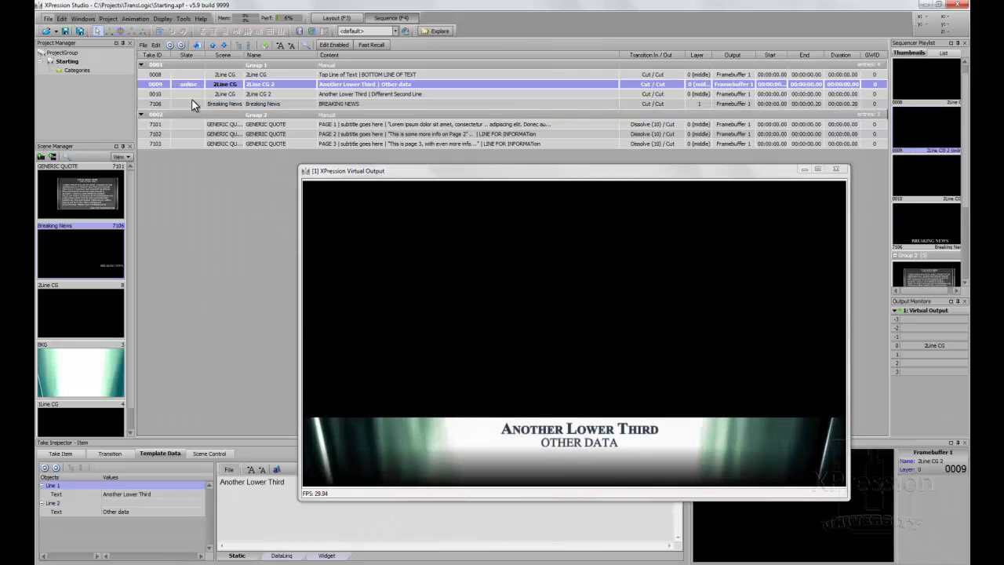
{"action": "double_click", "coordinate": [193, 102]}
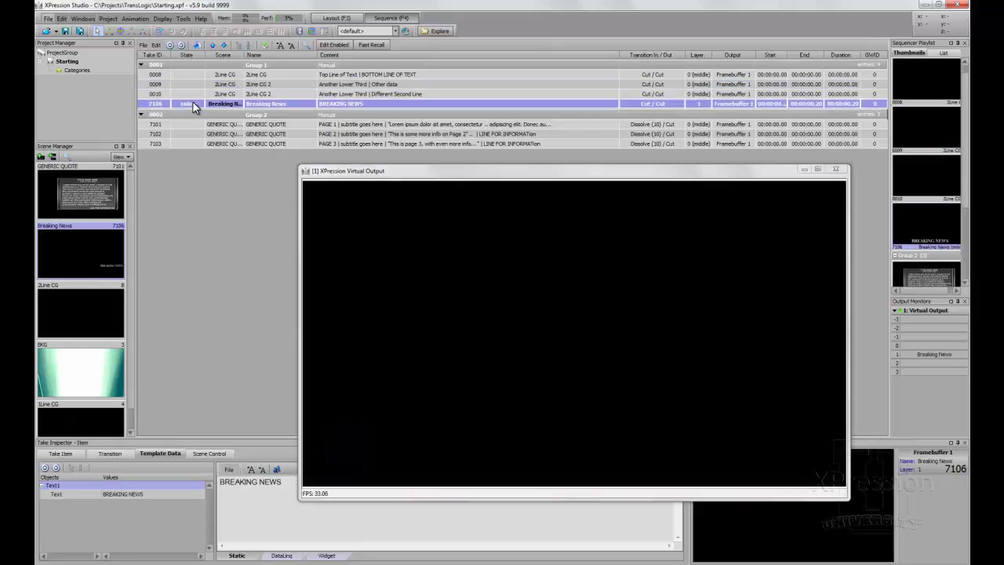
{"action": "key", "text": "F3"}
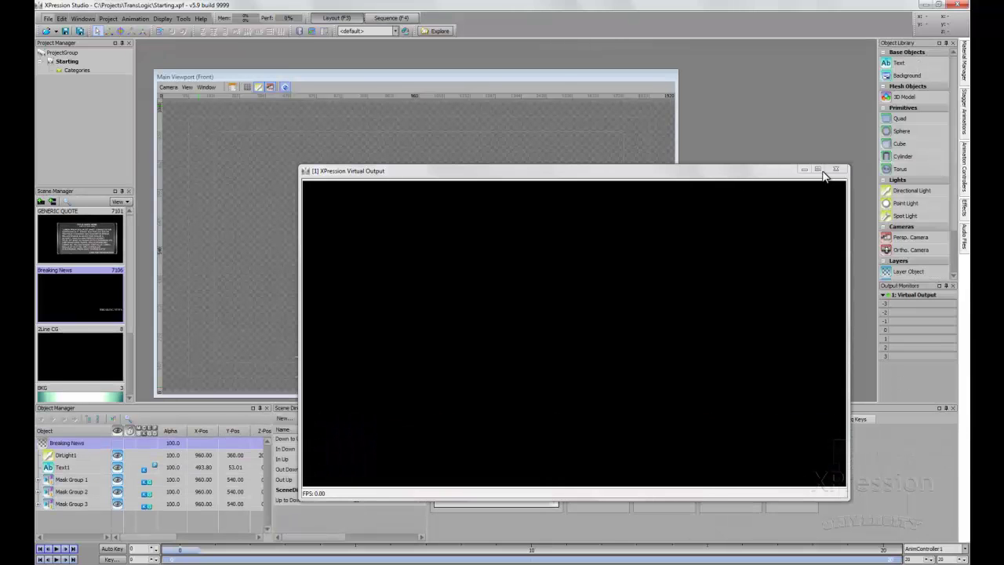
- Close the output window and examine the Breaking News scene's In Down and In Up directors, scrubbing the In Up timeline
{"action": "left_click", "coordinate": [836, 169]}
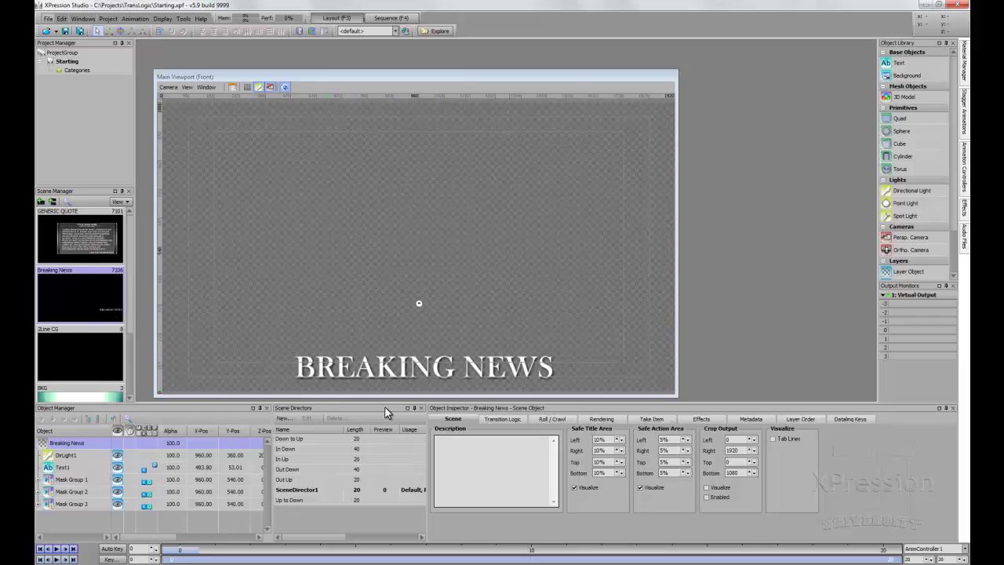
{"action": "double_click", "coordinate": [293, 451]}
{"action": "left_click_drag", "start_coordinate": [409, 214], "coordinate": [429, 147]}
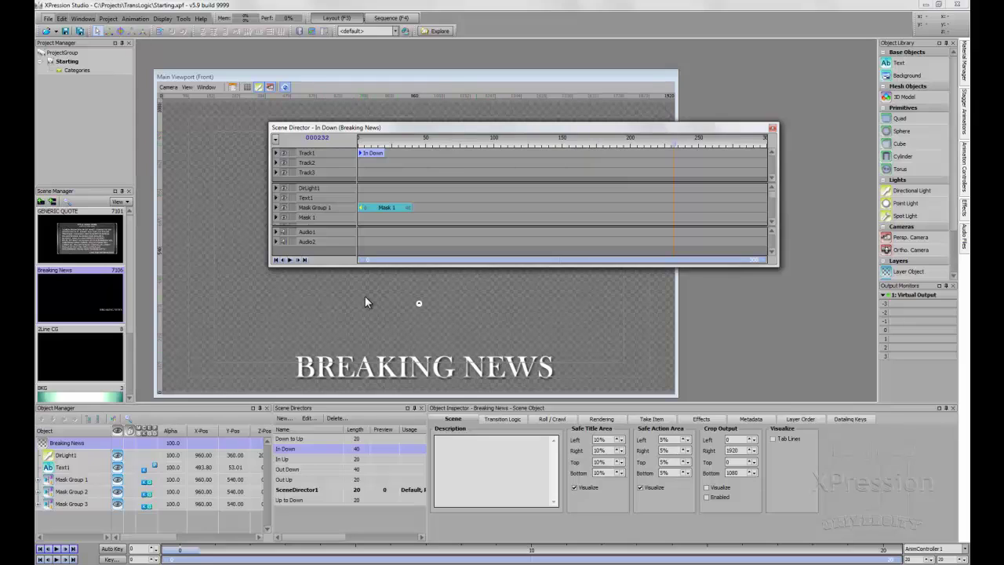
{"action": "double_click", "coordinate": [286, 460]}
{"action": "left_click_drag", "start_coordinate": [344, 230], "coordinate": [444, 139]}
{"action": "left_click_drag", "start_coordinate": [380, 159], "coordinate": [401, 163]}
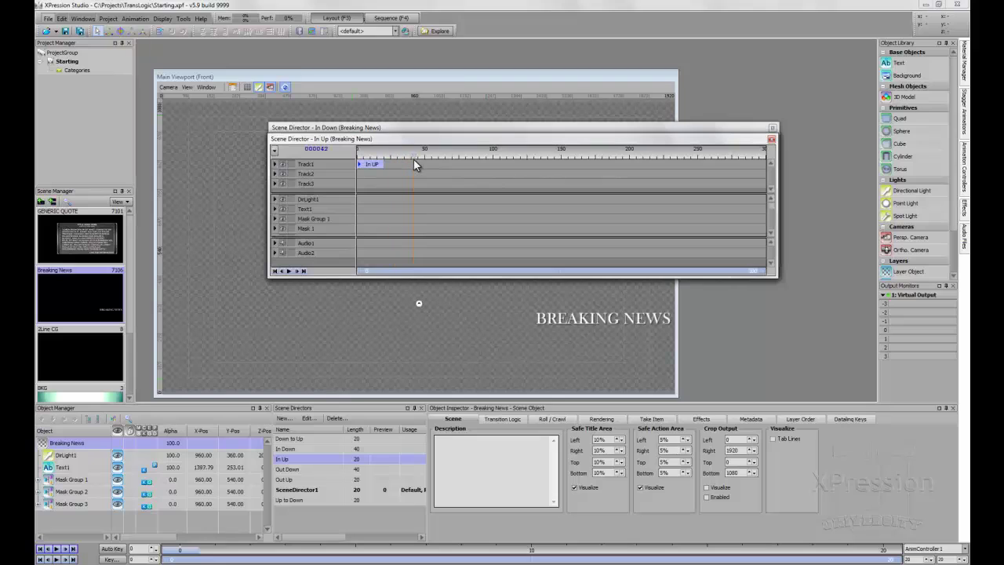
{"action": "left_click", "coordinate": [770, 142]}
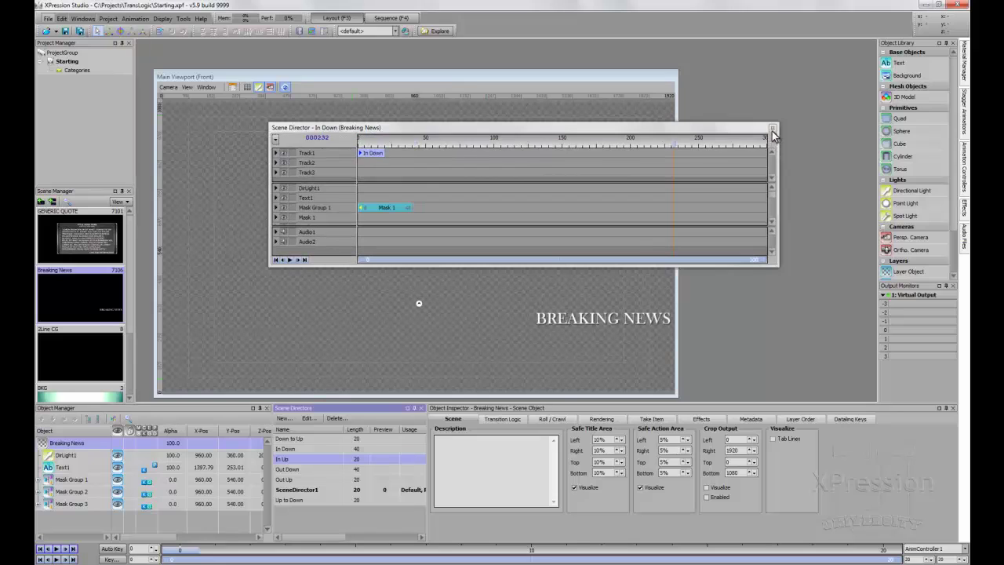
{"action": "left_click", "coordinate": [773, 127]}
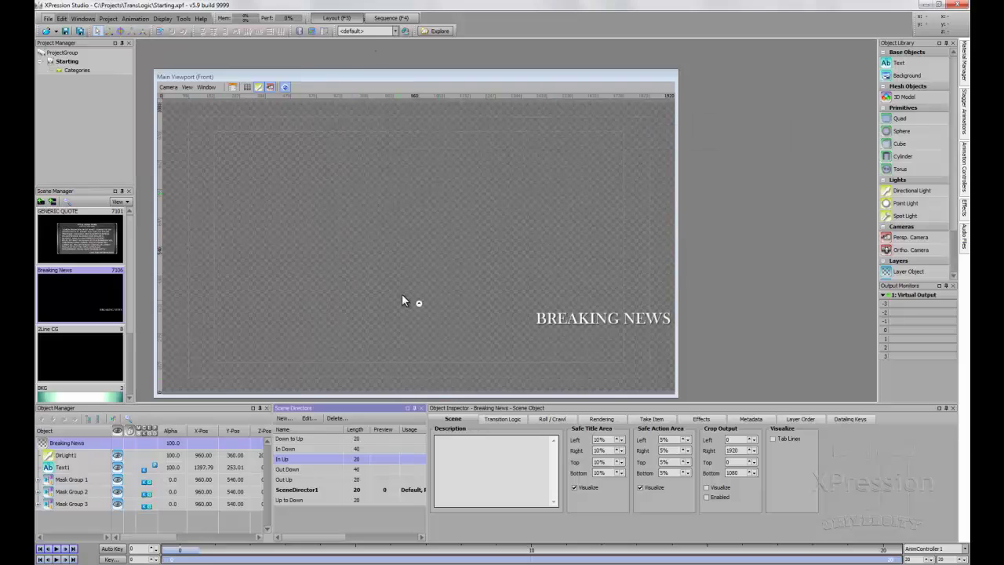
{"action": "left_click", "coordinate": [456, 134]}
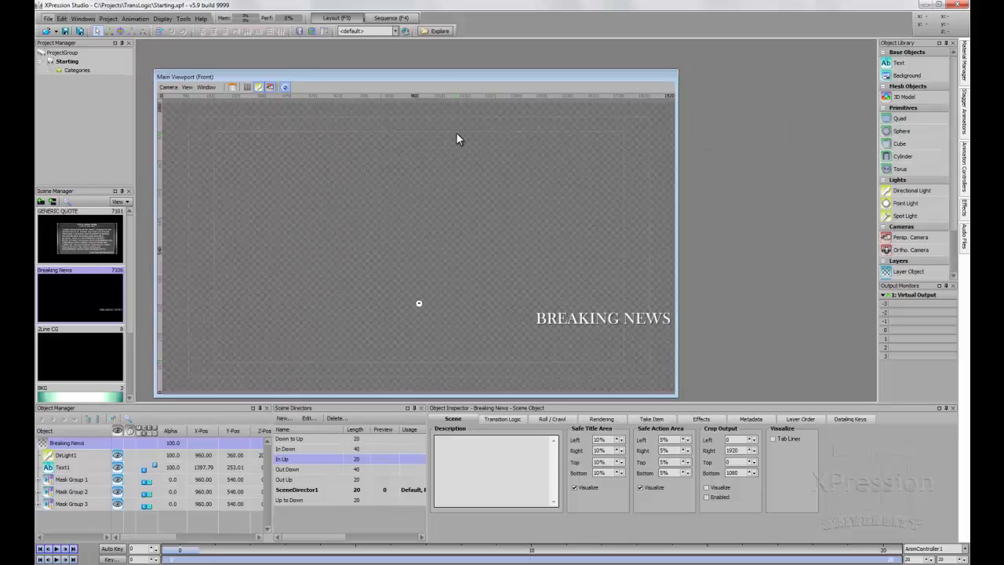
- Add a transition logic rule to the Breaking News scene and name it "Effect In / Out"
{"action": "left_click", "coordinate": [494, 421]}
{"action": "left_click", "coordinate": [437, 438]}
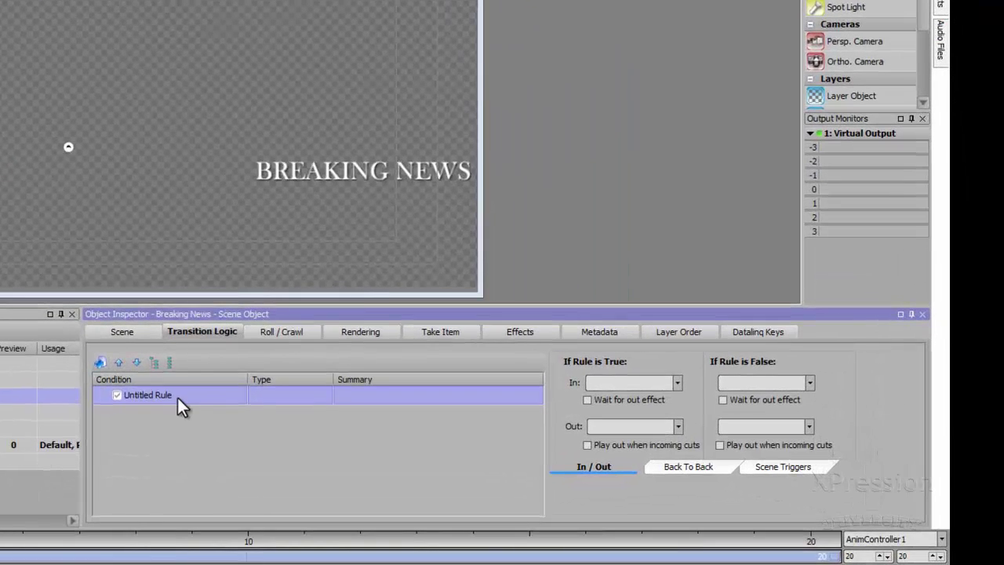
{"action": "left_click", "coordinate": [264, 416]}
{"action": "type", "text": "Effect In"}
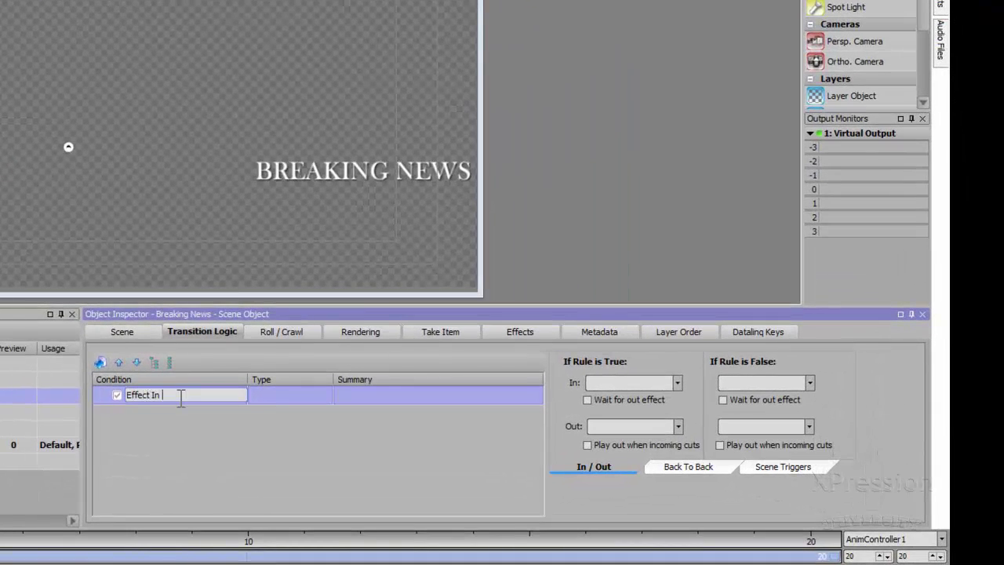
{"action": "type", "text": " / Out"}
{"action": "key", "text": "Return"}
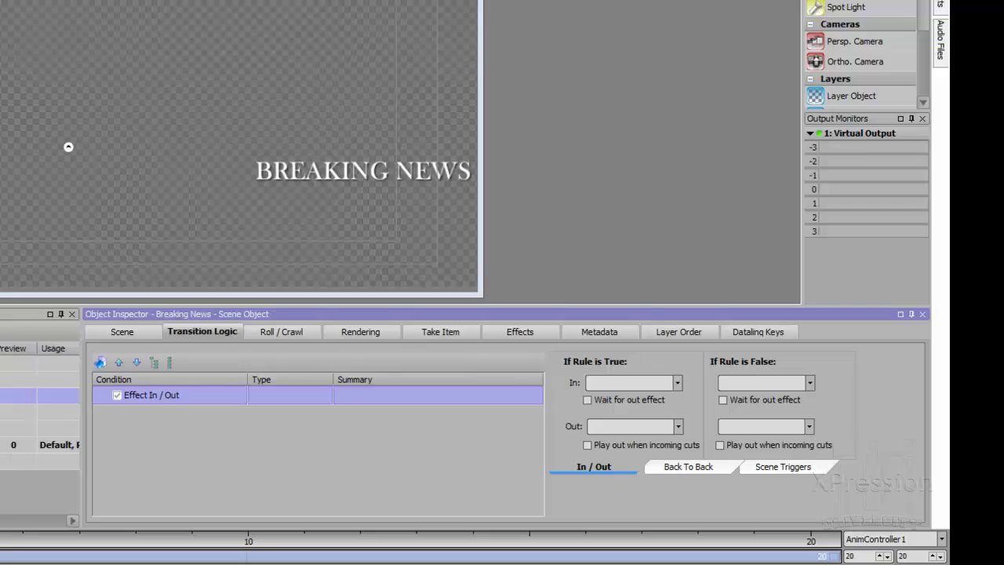
- Add a Check Scene / Layer condition to the Effect In / Out rule, with the scene name *CG
{"action": "right_click", "coordinate": [156, 397]}
{"action": "mouse_move", "coordinate": [193, 405]}
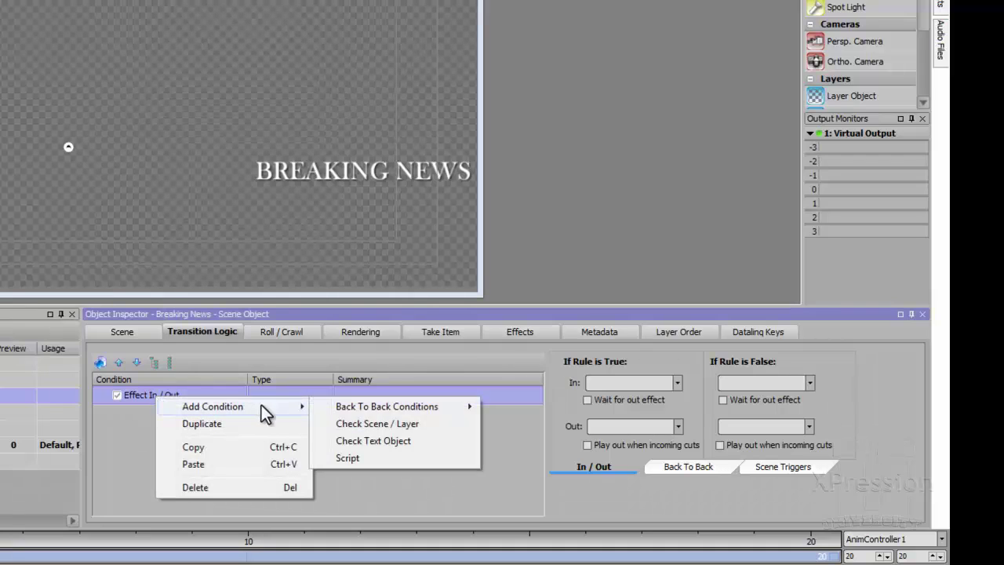
{"action": "left_click", "coordinate": [364, 426]}
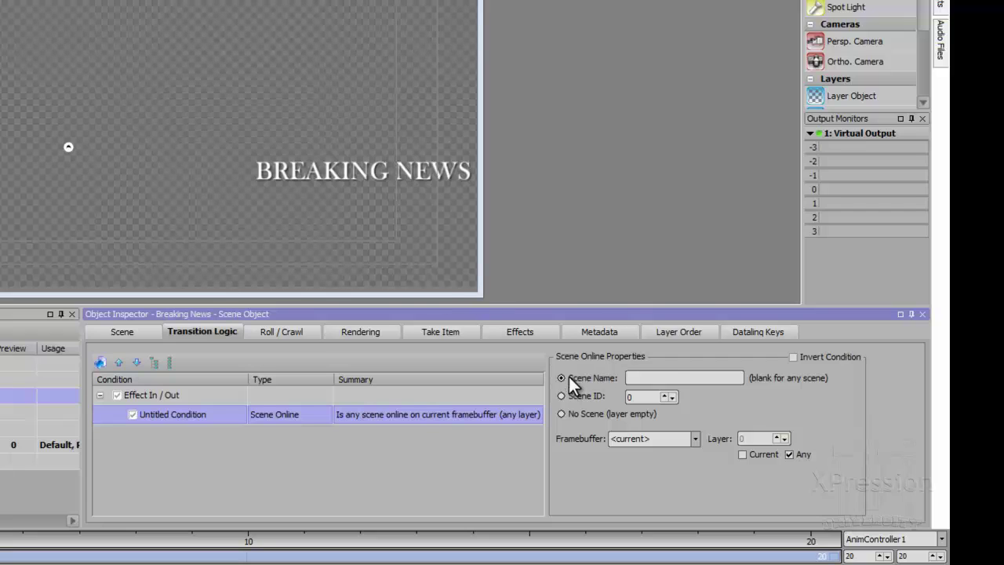
{"action": "left_click", "coordinate": [671, 378]}
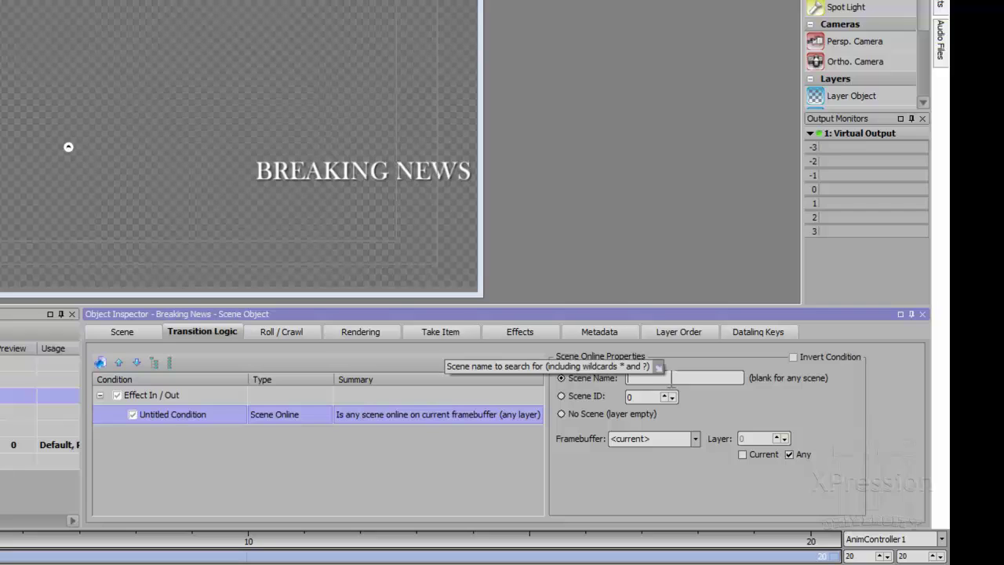
{"action": "type", "text": "2Line CG"}
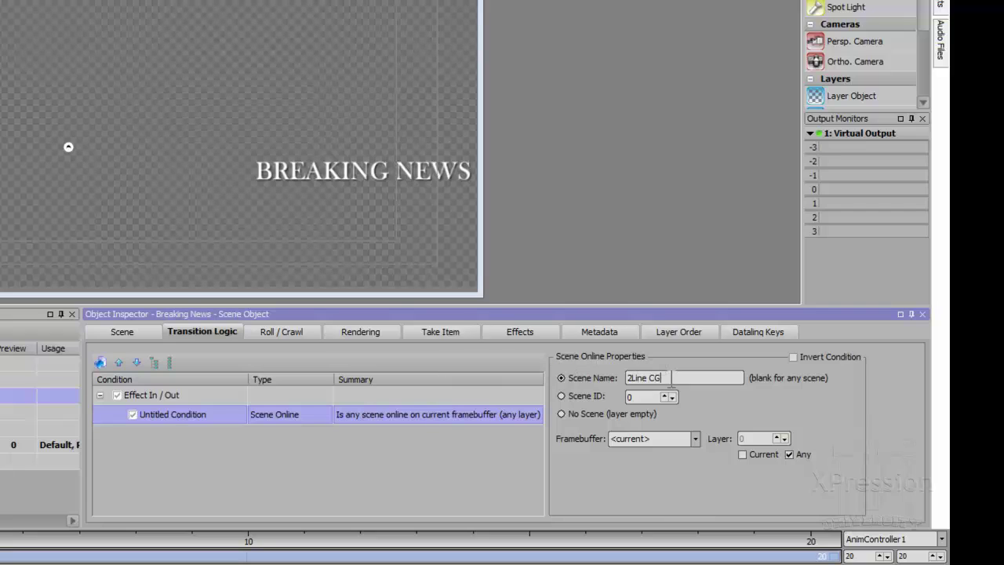
{"action": "key", "text": "BackSpace"}
{"action": "key", "text": "BackSpace"}
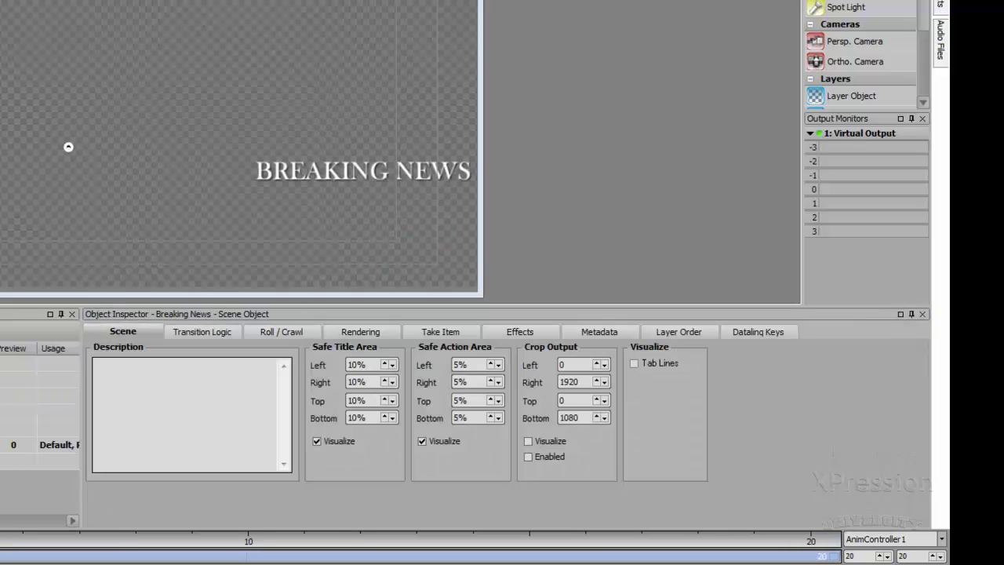
- Rename the scene condition under Effect In / Out as "Look for 2Line CG template"
{"action": "left_click", "coordinate": [217, 330]}
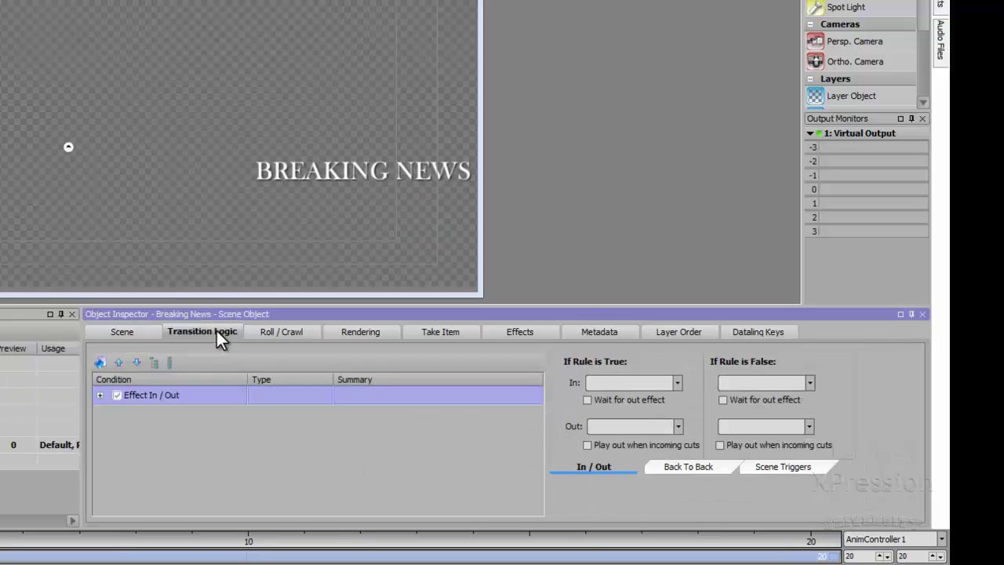
{"action": "left_click", "coordinate": [101, 395]}
{"action": "left_click", "coordinate": [187, 416]}
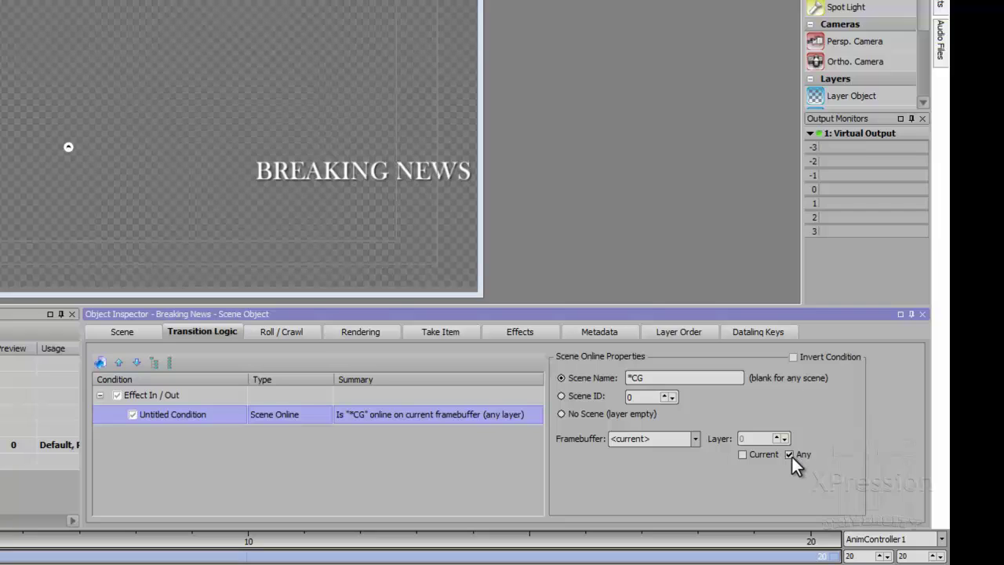
{"action": "left_click", "coordinate": [180, 414]}
{"action": "type", "text": "Loo"}
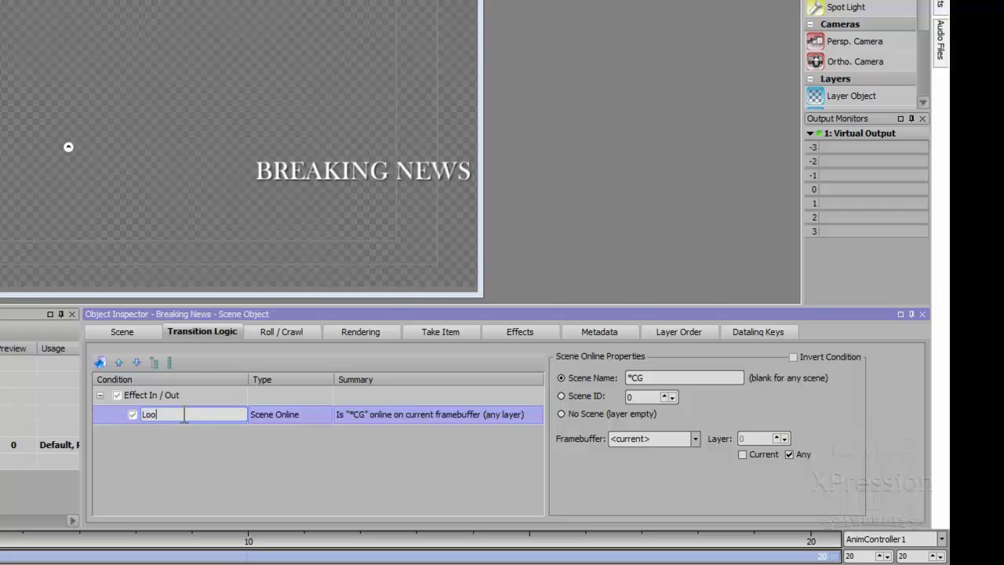
{"action": "type", "text": "k for 2Line CG template"}
{"action": "key", "text": "Return"}
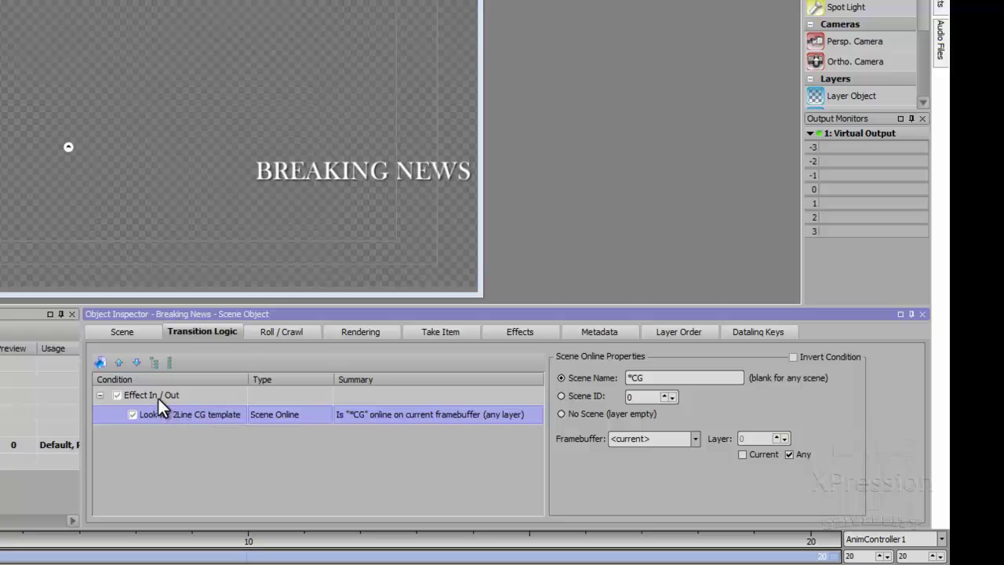
- For Effect In / Out being true, set the In director to In Up and the Out director to Out Up
{"action": "left_click", "coordinate": [158, 396]}
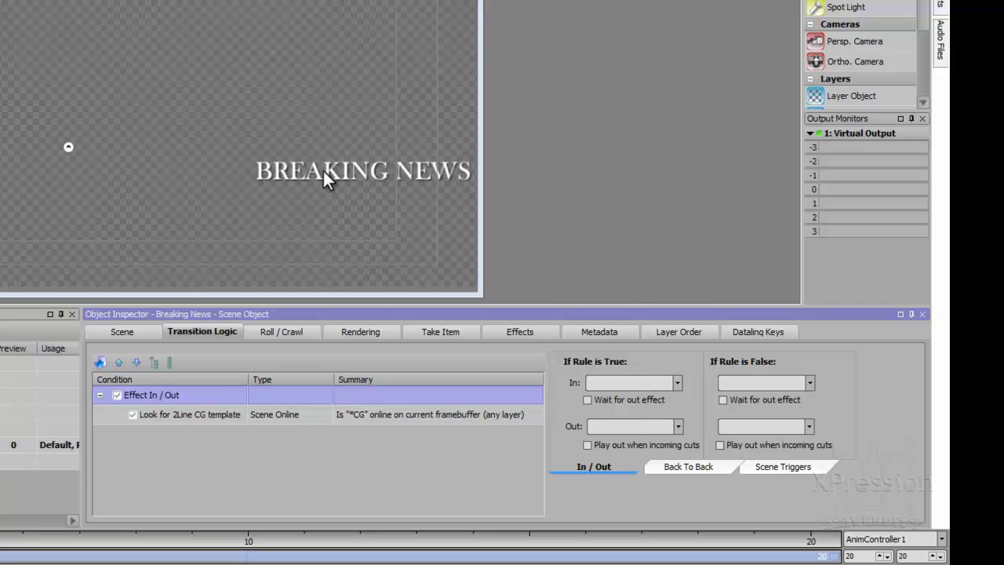
{"action": "left_click", "coordinate": [678, 382]}
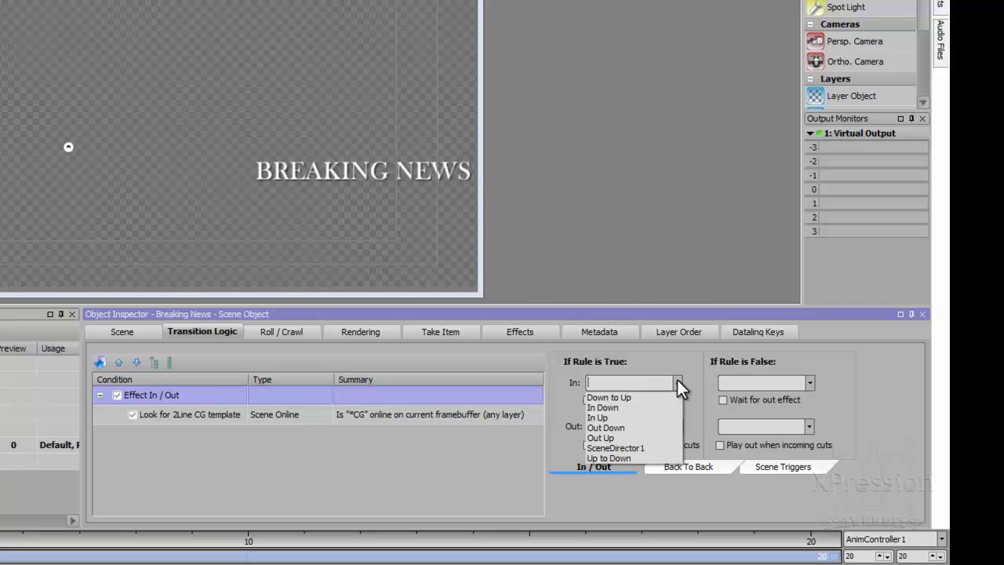
{"action": "left_click", "coordinate": [608, 419]}
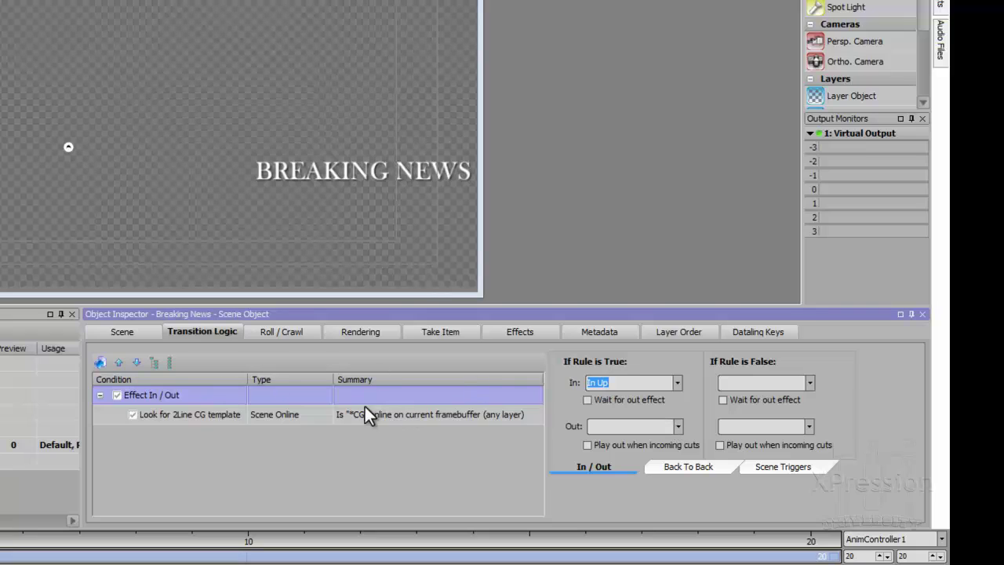
{"action": "left_click", "coordinate": [678, 427]}
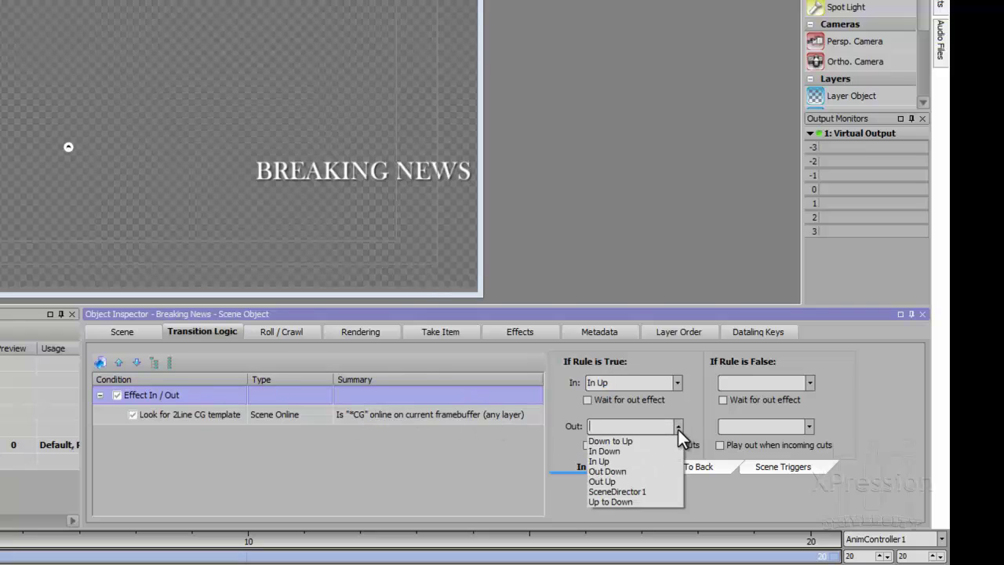
{"action": "left_click", "coordinate": [618, 480]}
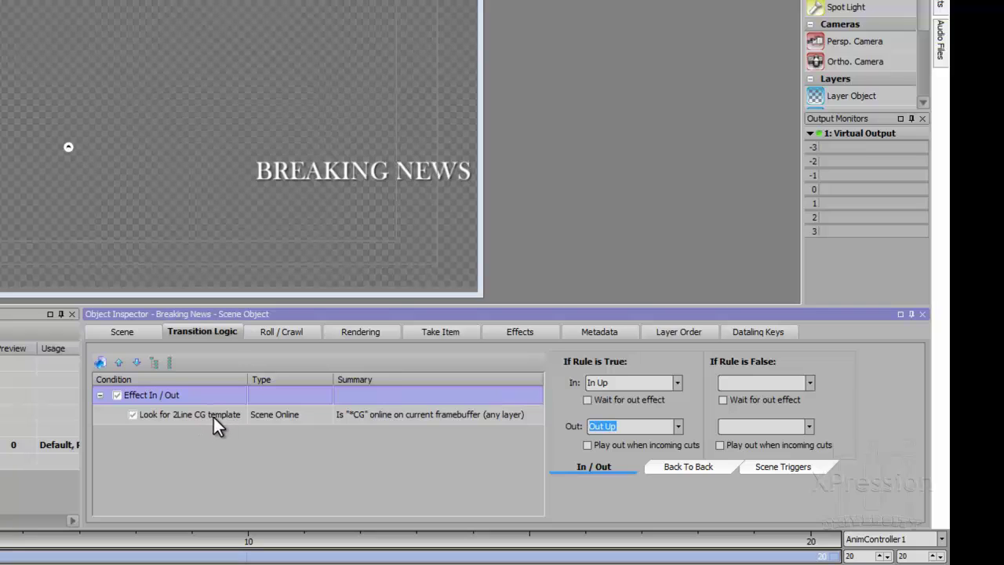
- For Effect In / Out being false, set the In director to In Down and the Out director to Out Down
{"action": "left_click", "coordinate": [811, 383]}
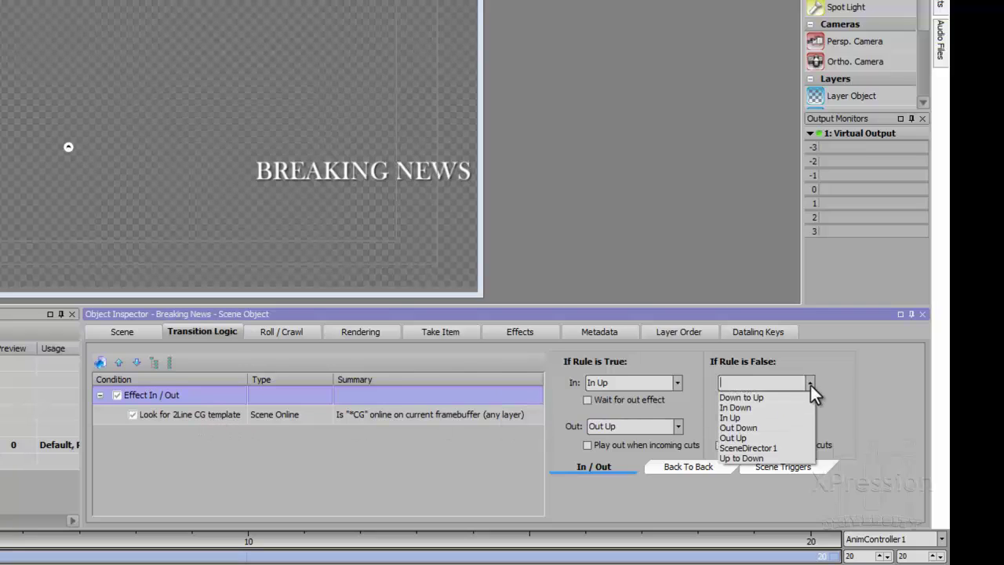
{"action": "left_click", "coordinate": [755, 407]}
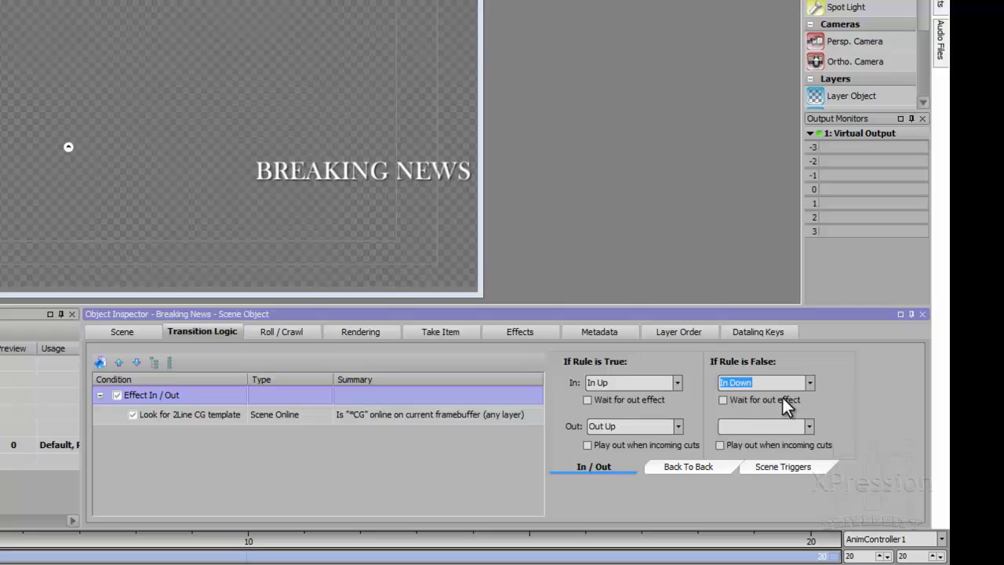
{"action": "left_click", "coordinate": [808, 426]}
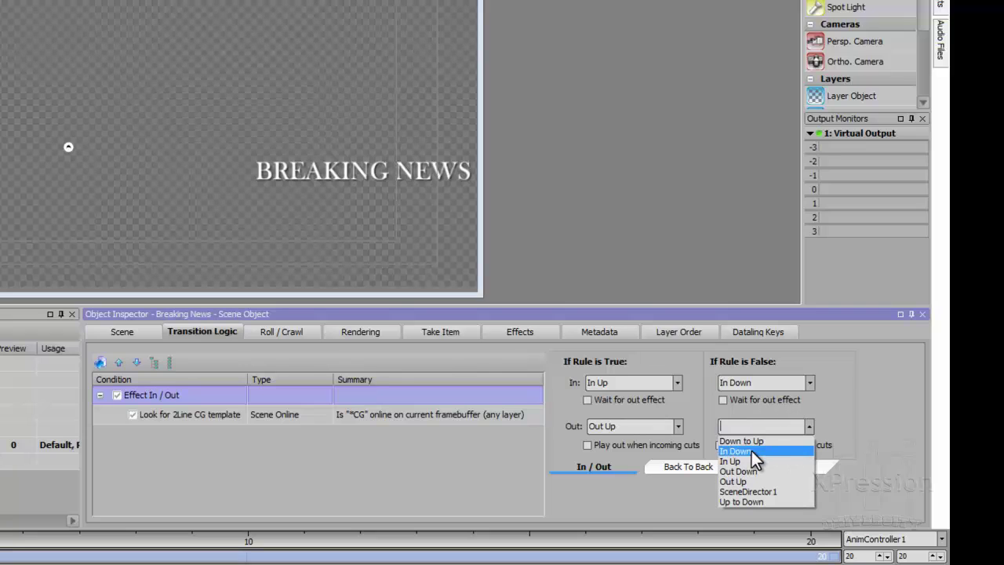
{"action": "left_click", "coordinate": [749, 473]}
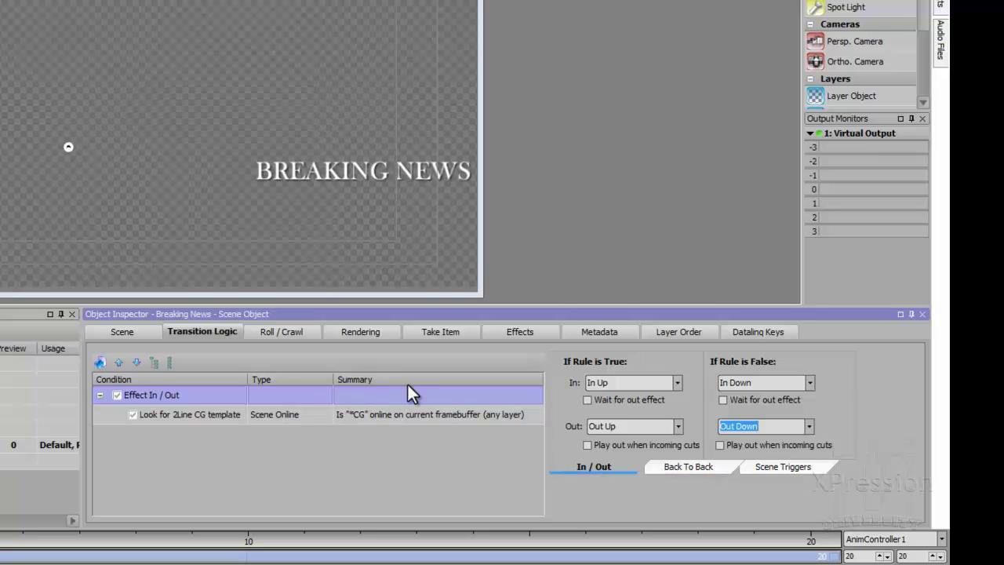
{"action": "left_click", "coordinate": [160, 394]}
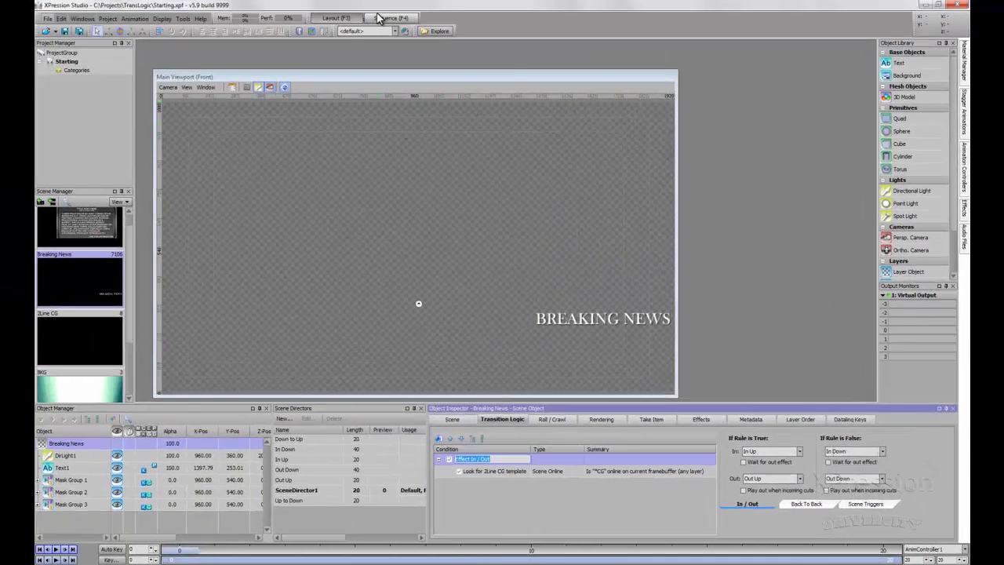
- Test the rule in the sequencer by playing take 0008 and Breaking News take 7106, and take 7106 and 0008 offline in turn
{"action": "left_click", "coordinate": [380, 17]}
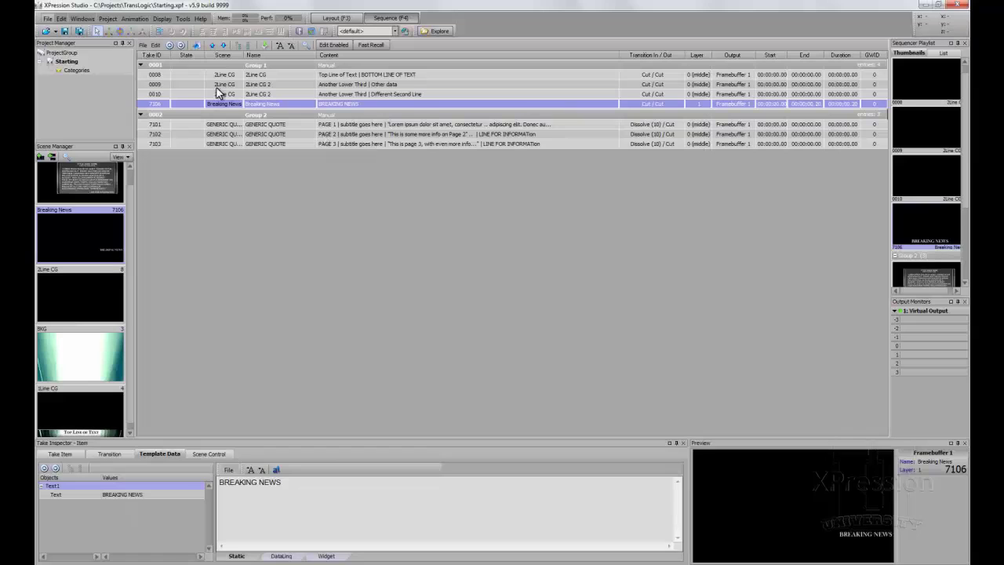
{"action": "double_click", "coordinate": [185, 75]}
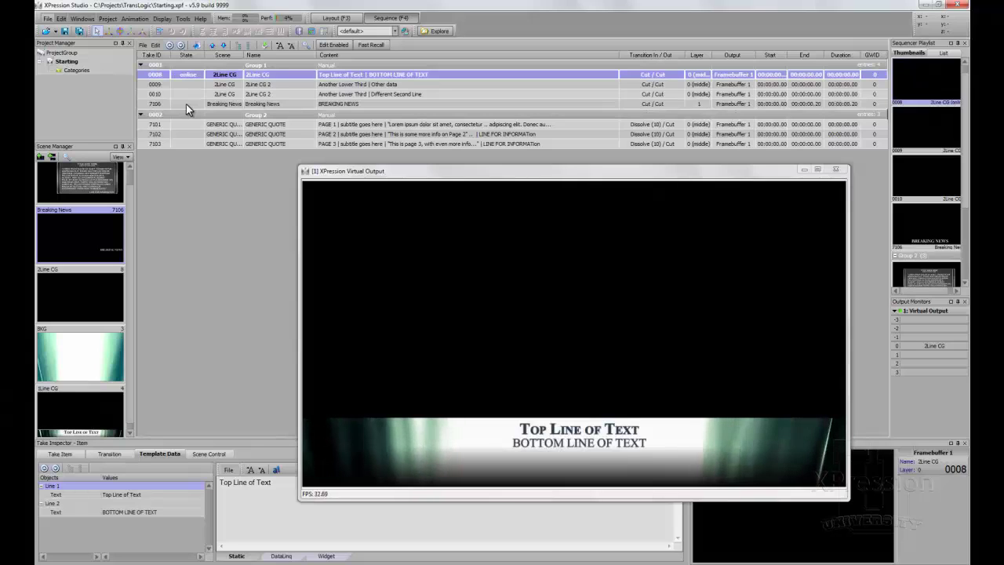
{"action": "double_click", "coordinate": [186, 104]}
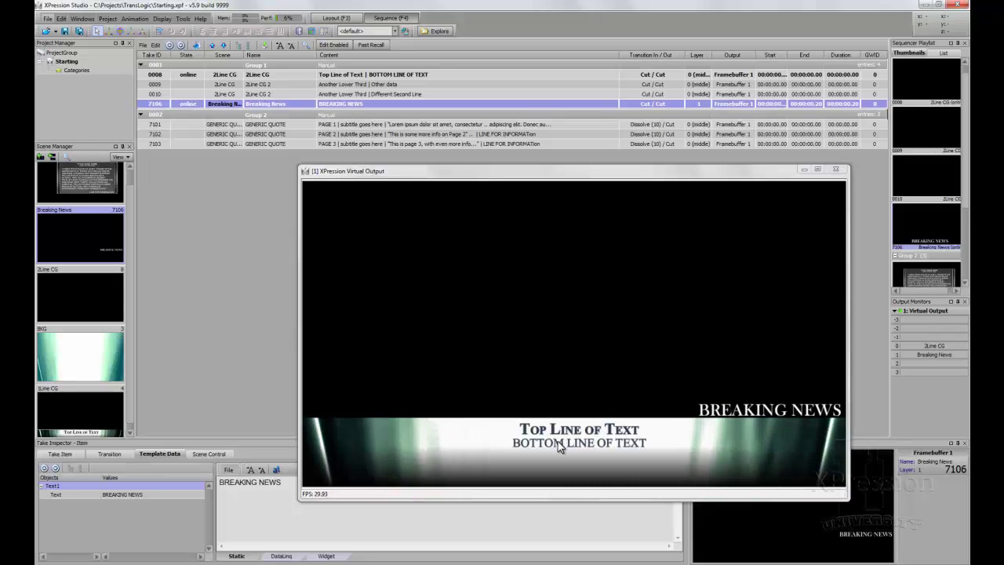
{"action": "right_click", "coordinate": [192, 104]}
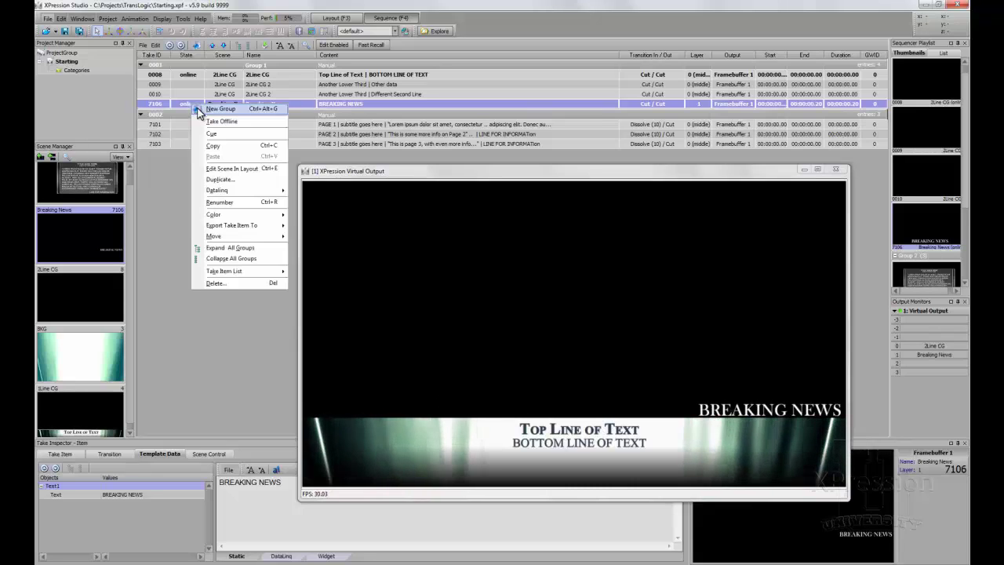
{"action": "left_click", "coordinate": [202, 121]}
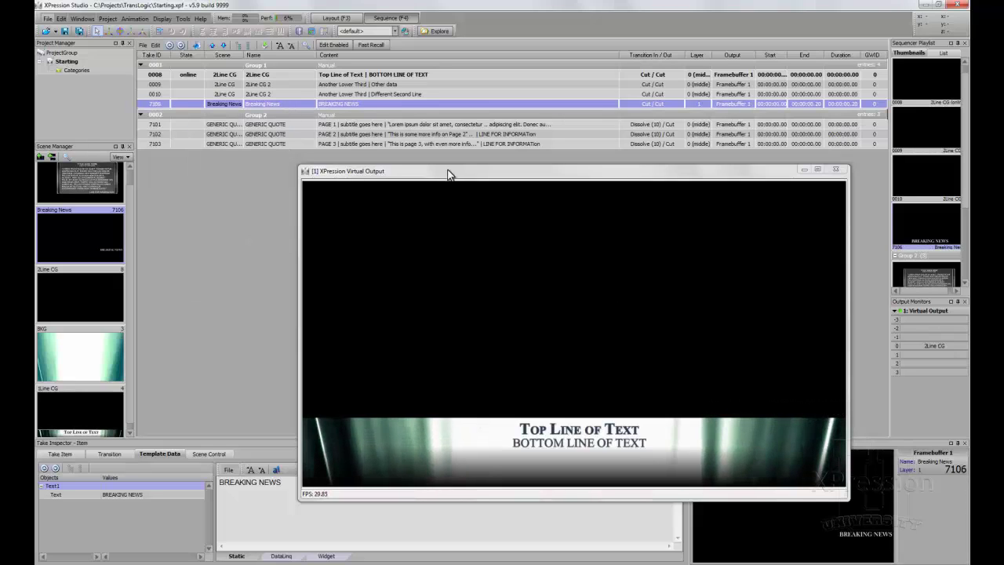
{"action": "right_click", "coordinate": [196, 75]}
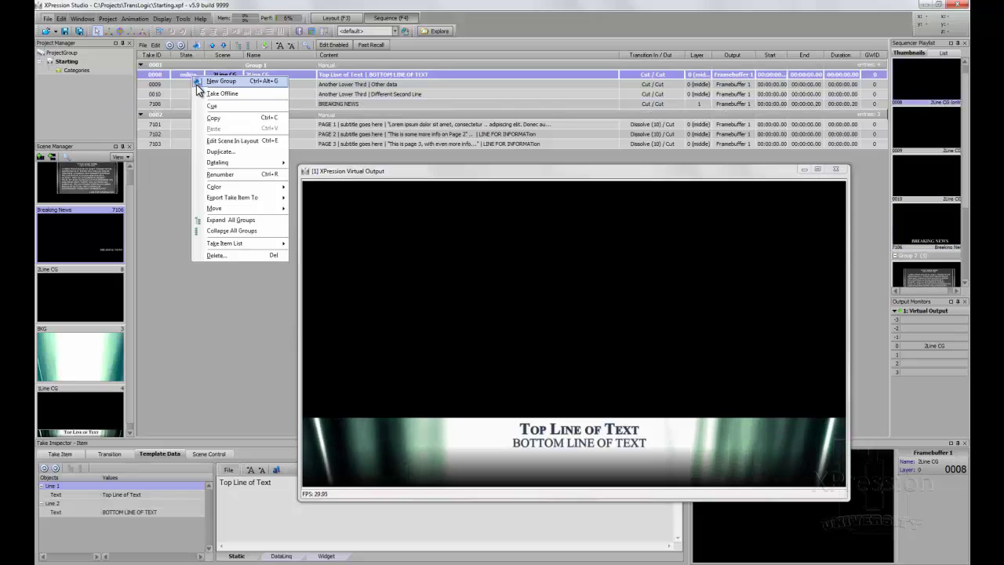
{"action": "left_click", "coordinate": [207, 95]}
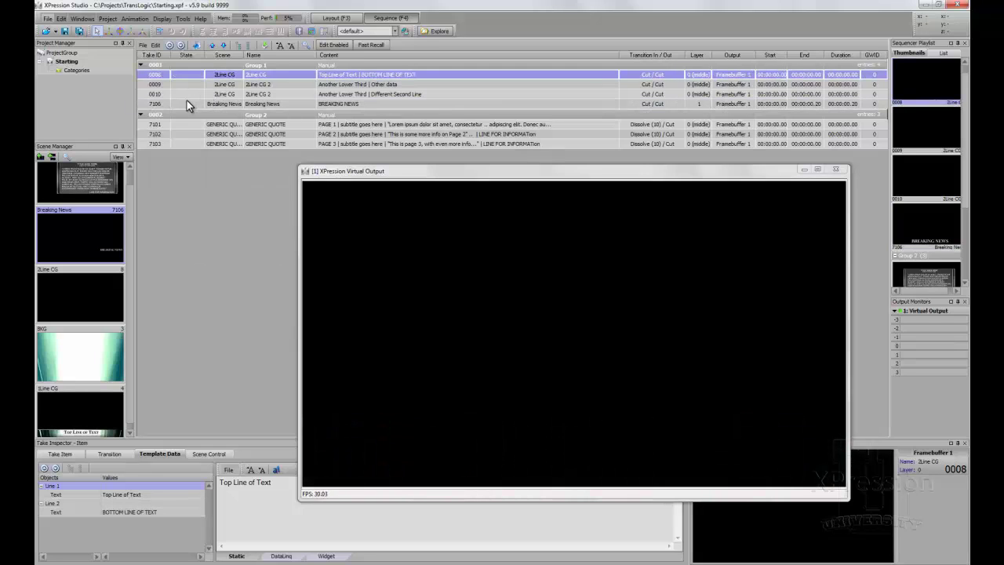
- Play Breaking News take 7106 on its own, take it offline, and play it again
{"action": "double_click", "coordinate": [183, 105]}
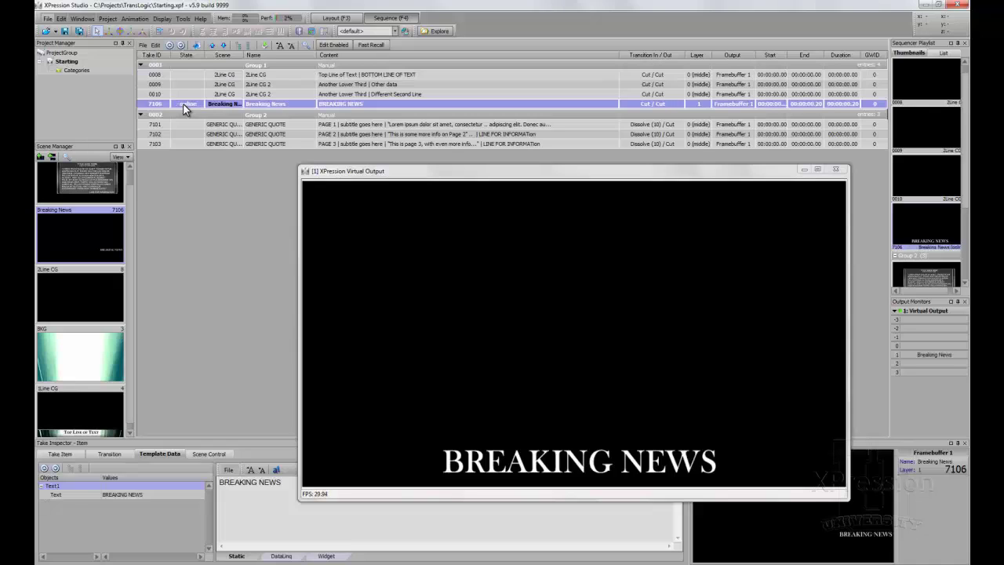
{"action": "right_click", "coordinate": [183, 108]}
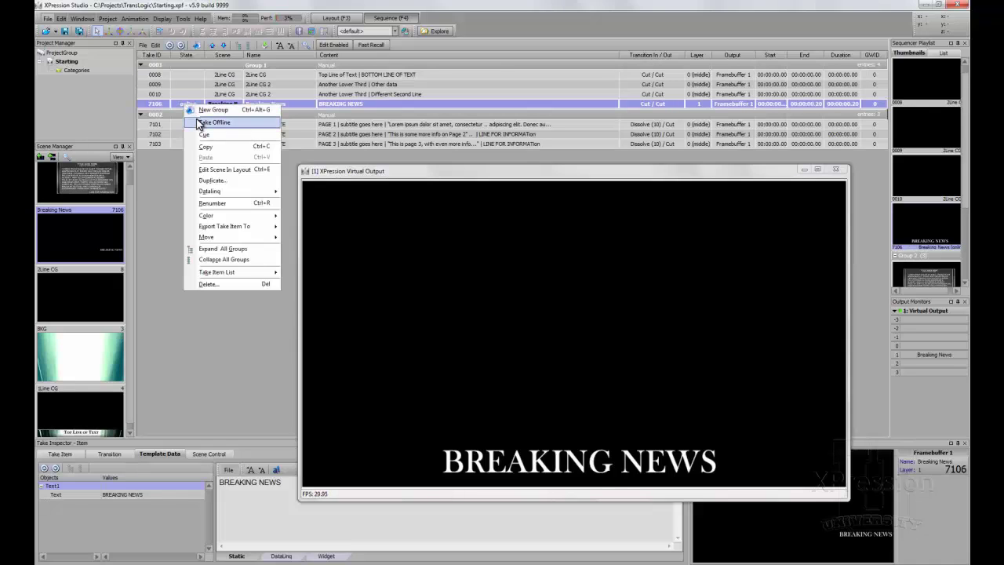
{"action": "left_click", "coordinate": [196, 119]}
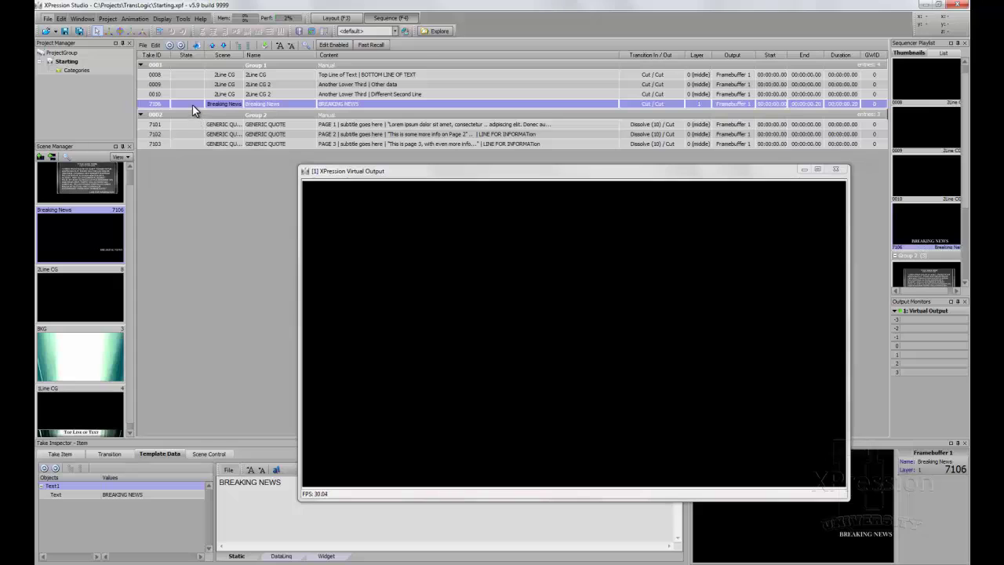
{"action": "double_click", "coordinate": [191, 103]}
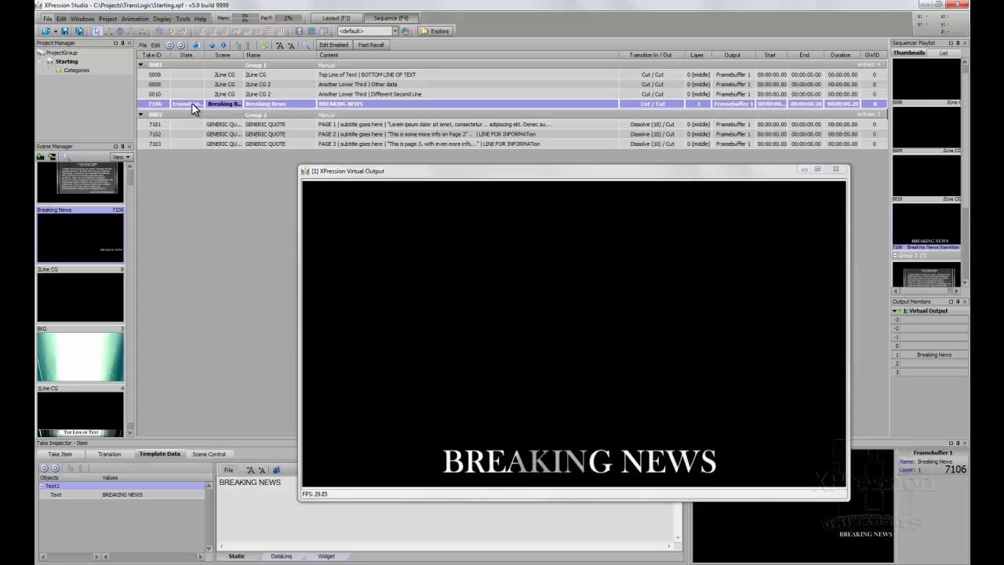
- Play 2Line CG take 0008 over Breaking News, take both takes offline, and close the virtual output
{"action": "double_click", "coordinate": [192, 76]}
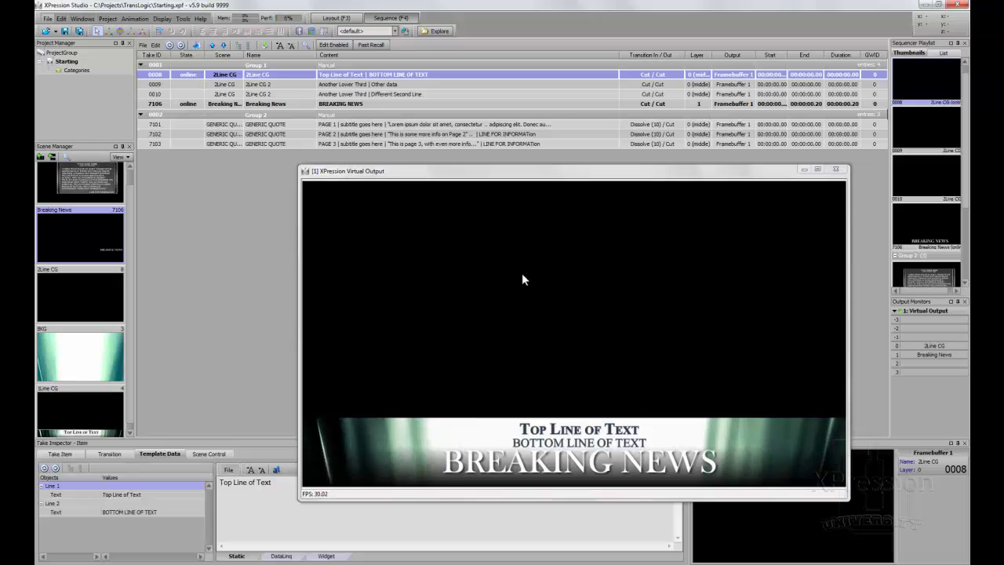
{"action": "right_click", "coordinate": [190, 81]}
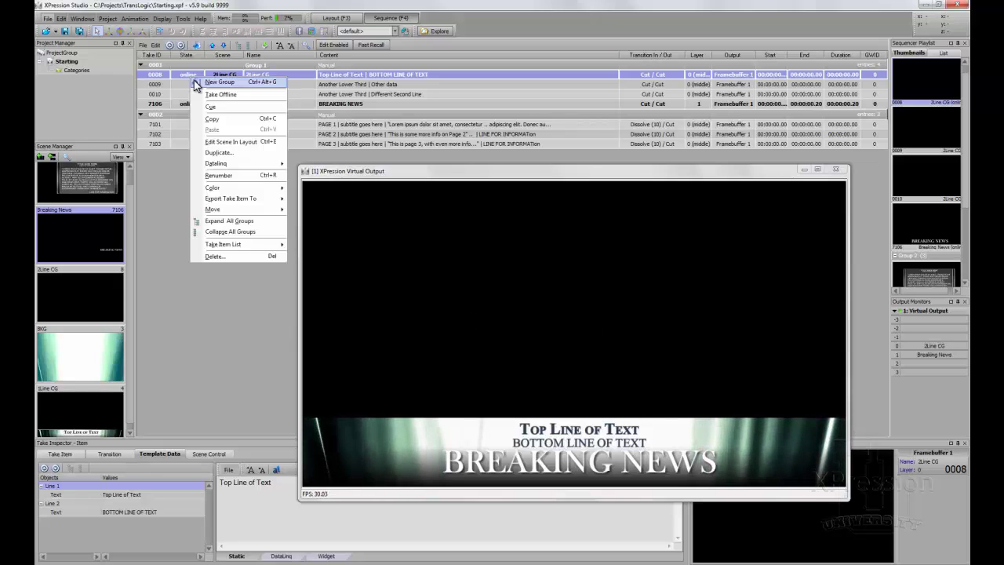
{"action": "left_click", "coordinate": [212, 82]}
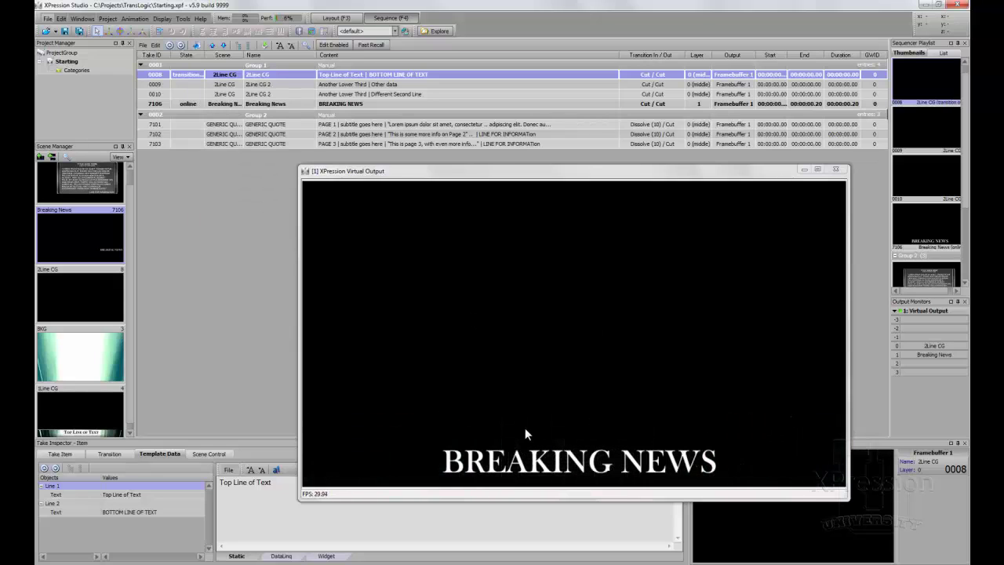
{"action": "left_click", "coordinate": [187, 103]}
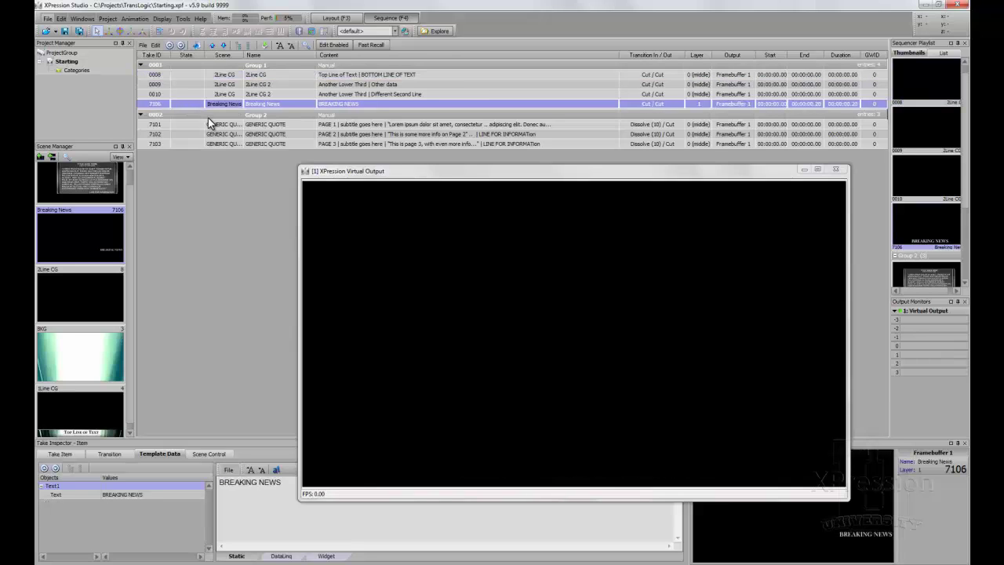
{"action": "left_click", "coordinate": [351, 45]}
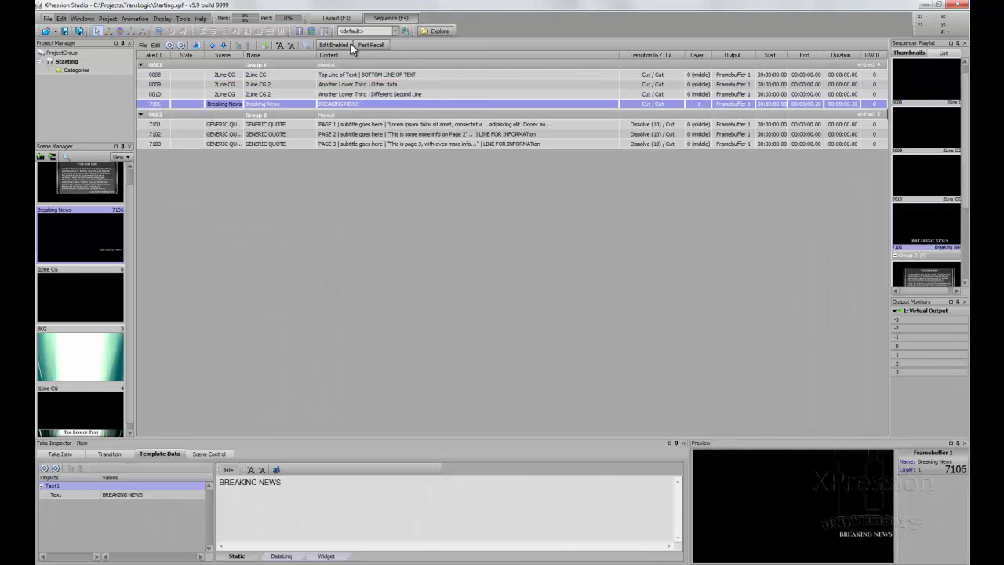
- Review the Scene Triggers and In / Out settings in the Breaking News scene's transition logic in the layout
{"action": "left_click", "coordinate": [345, 19]}
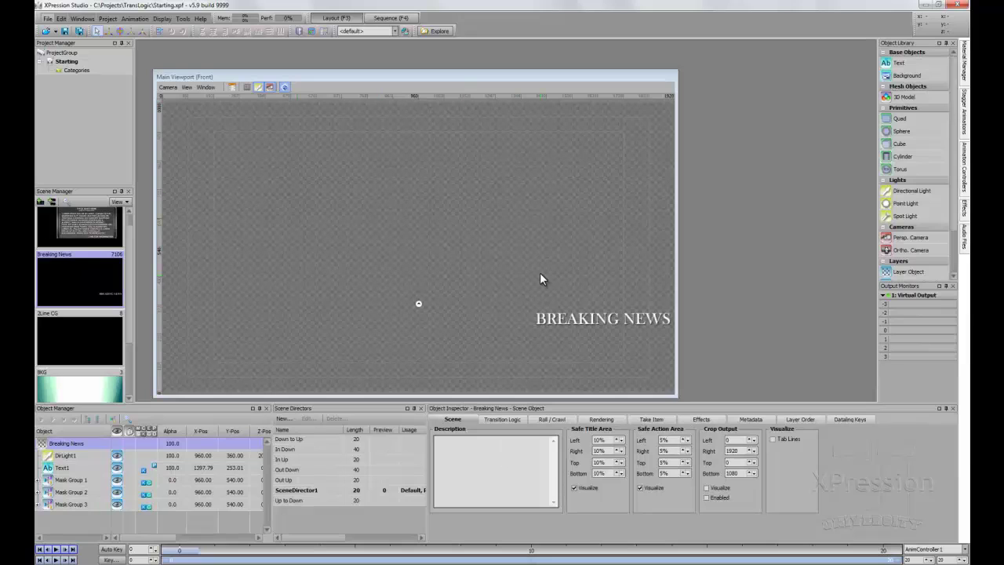
{"action": "left_click", "coordinate": [518, 420]}
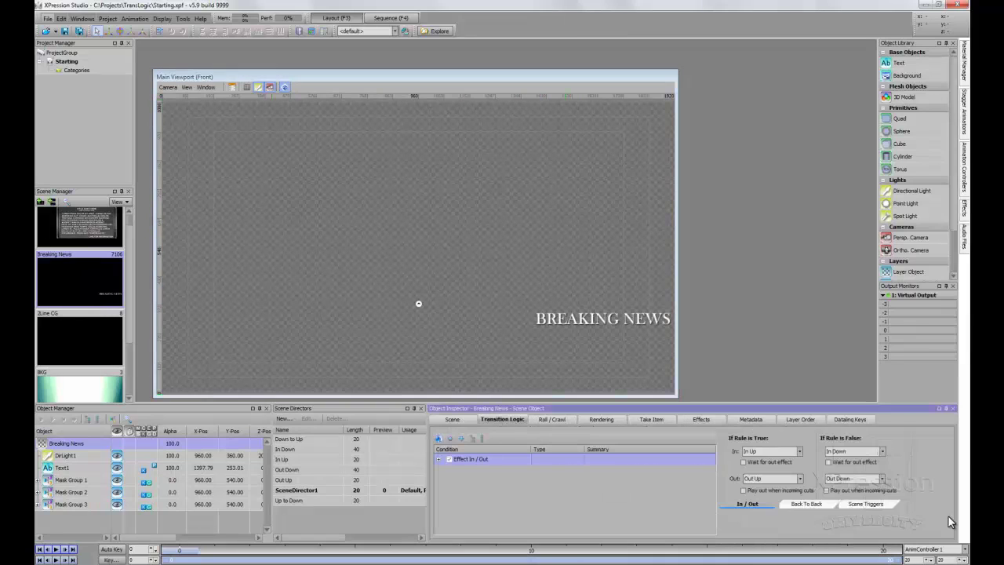
{"action": "left_click", "coordinate": [865, 507]}
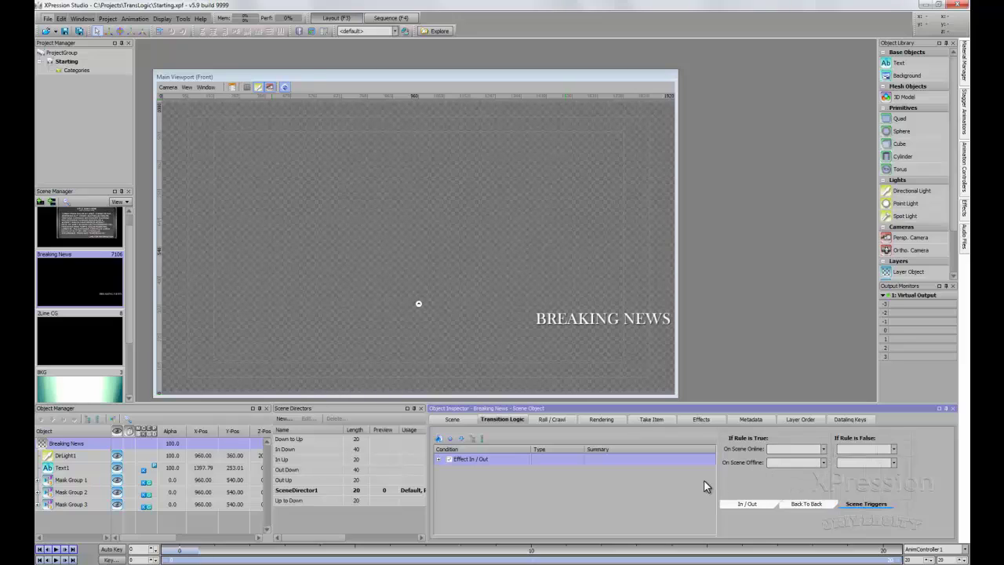
{"action": "left_click", "coordinate": [745, 506]}
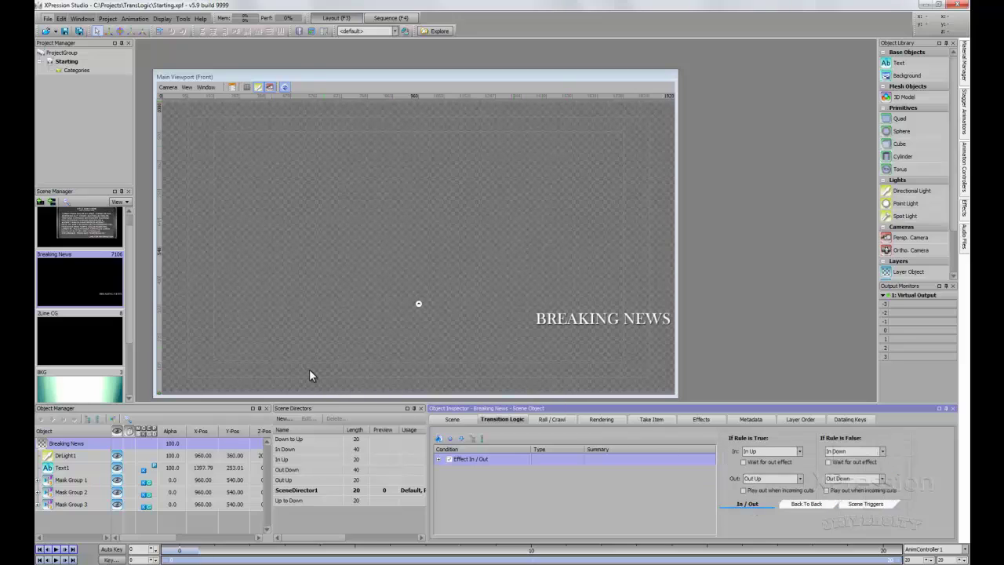
- Open the 2Line CG scene and bring up its IN scene director for editing
{"action": "left_click", "coordinate": [63, 323]}
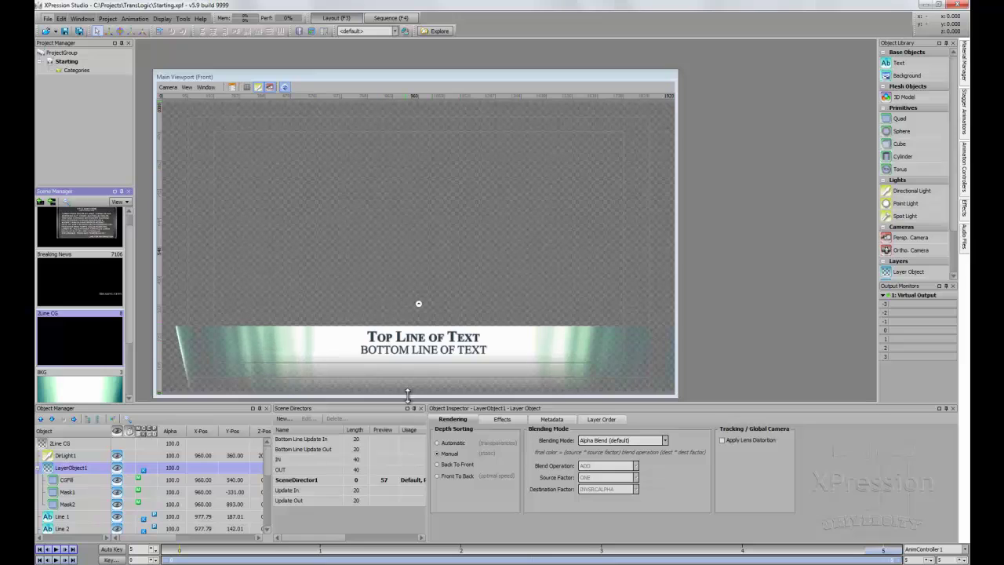
{"action": "left_click", "coordinate": [364, 230]}
{"action": "left_click", "coordinate": [91, 336]}
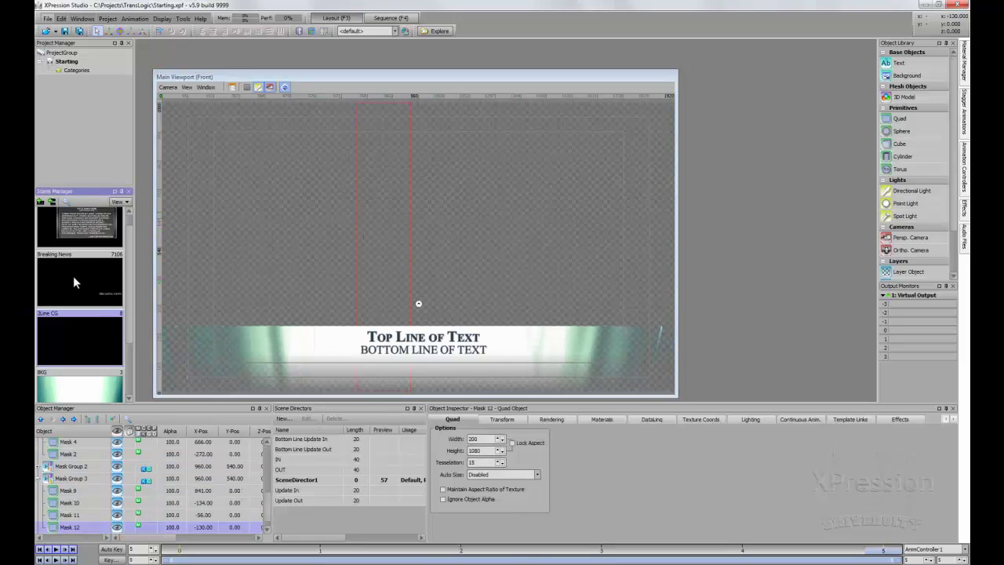
{"action": "left_click", "coordinate": [73, 279]}
{"action": "left_click", "coordinate": [74, 326]}
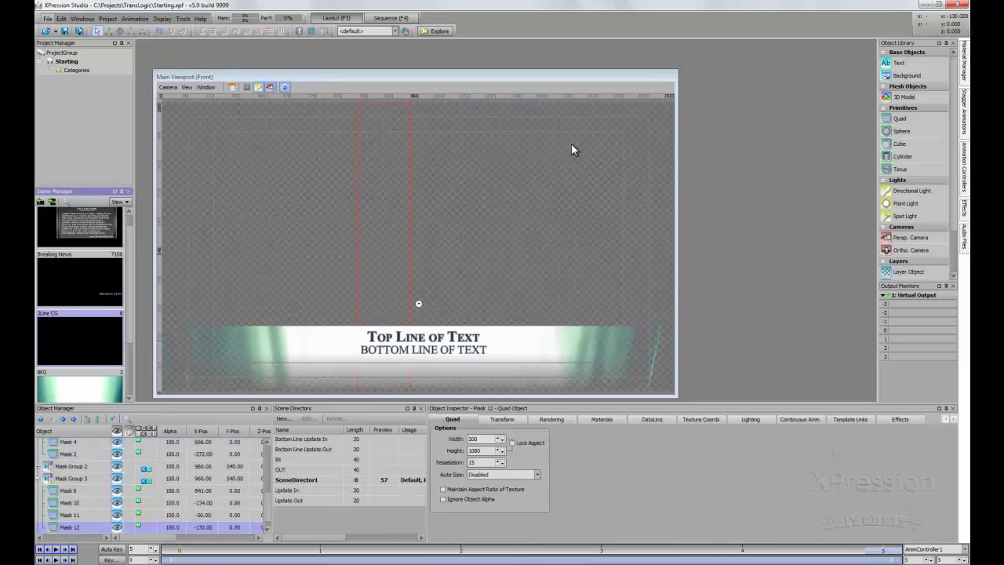
{"action": "double_click", "coordinate": [283, 459]}
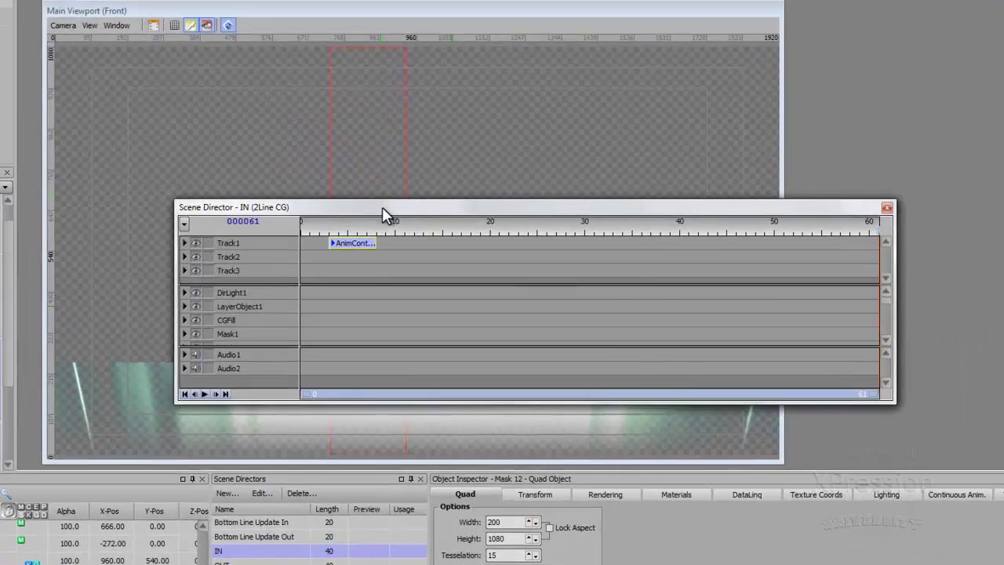
{"action": "left_click_drag", "start_coordinate": [386, 213], "coordinate": [798, 82]}
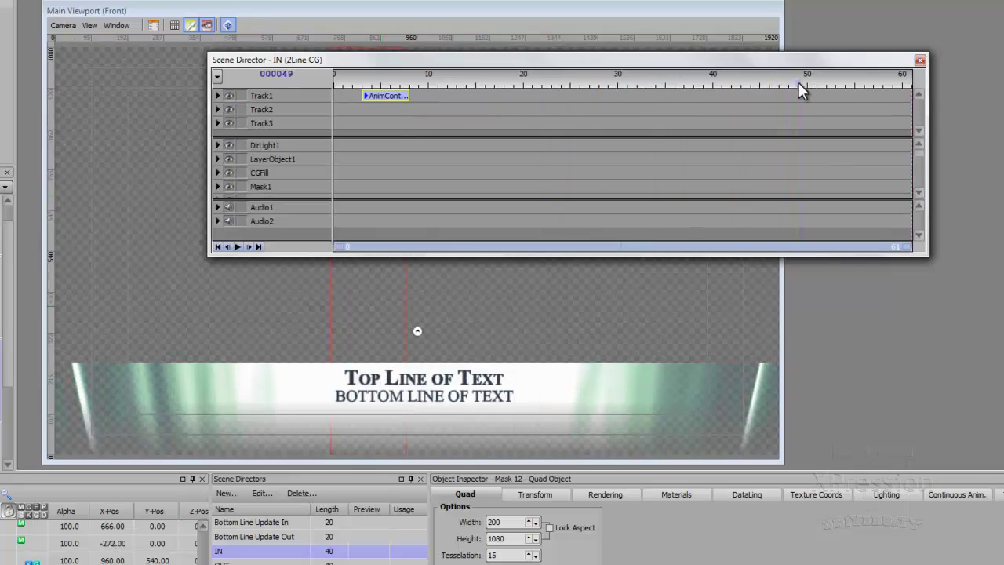
- Add a Scene Director Trigger clip to Track2 of the IN director, near the start of the animation clip
{"action": "right_click", "coordinate": [362, 111]}
{"action": "mouse_move", "coordinate": [375, 119]}
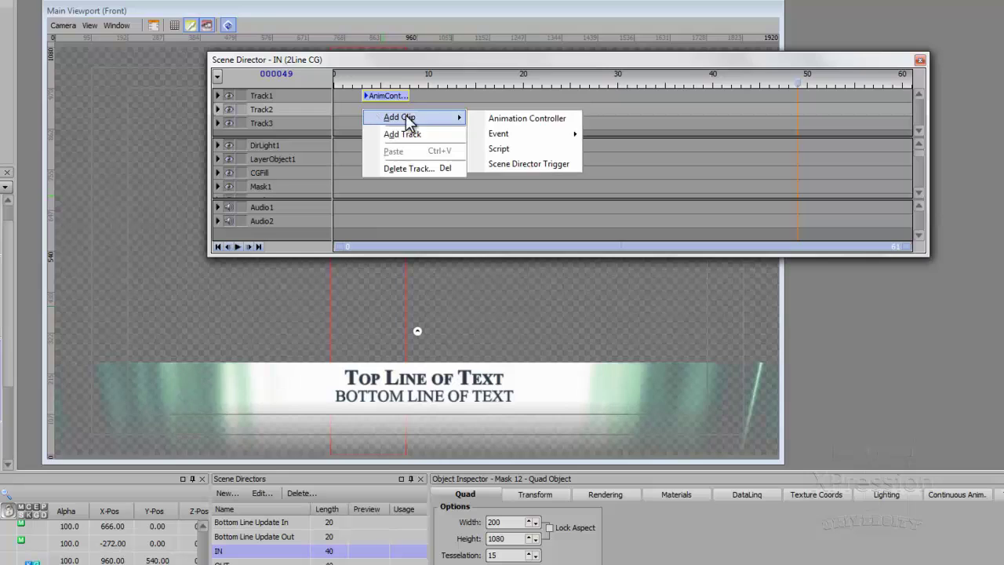
{"action": "left_click", "coordinate": [514, 163]}
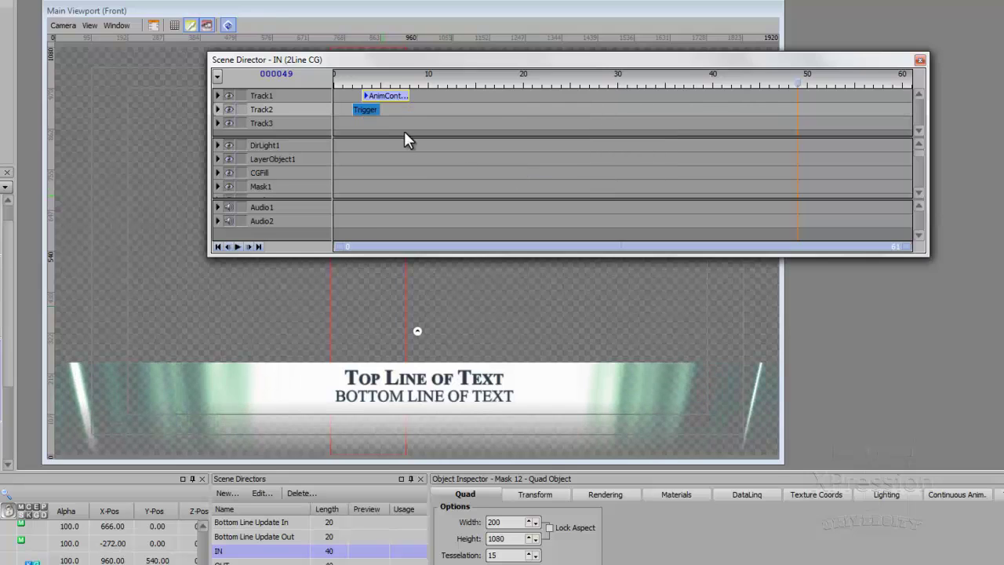
{"action": "left_click_drag", "start_coordinate": [376, 112], "coordinate": [353, 109]}
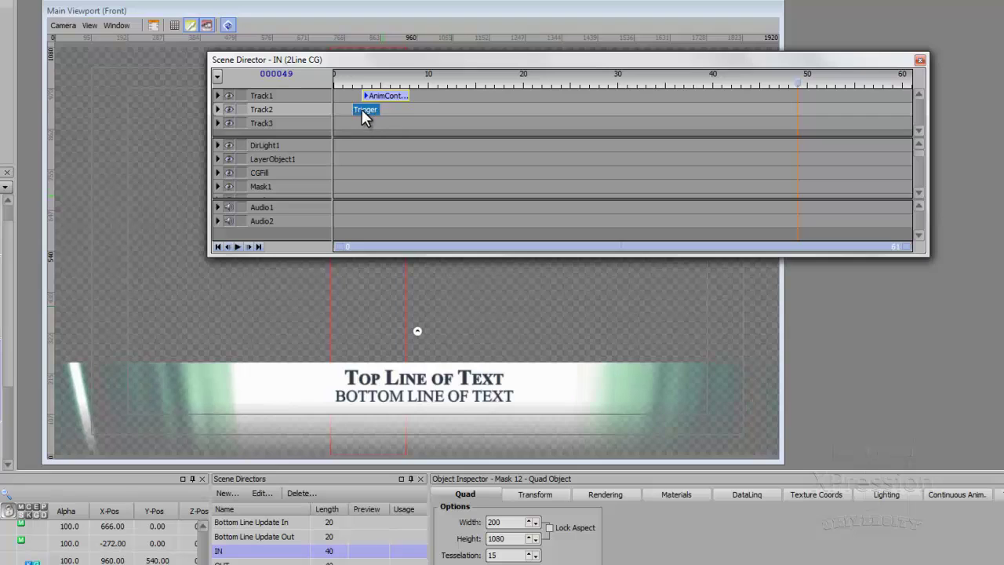
- Set the scene name in the new trigger's event properties to Breaking News
{"action": "double_click", "coordinate": [367, 110]}
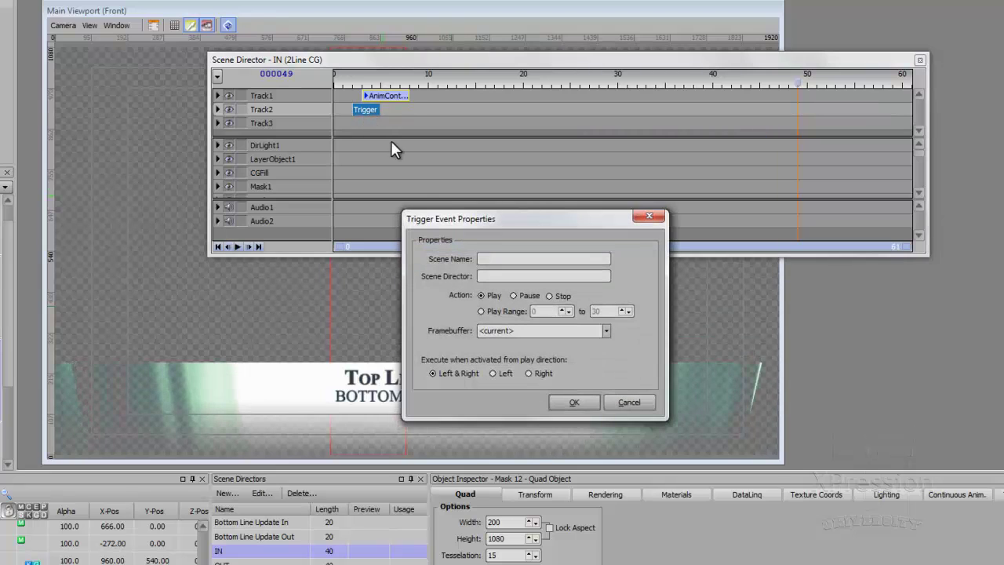
{"action": "left_click_drag", "start_coordinate": [518, 219], "coordinate": [488, 224]}
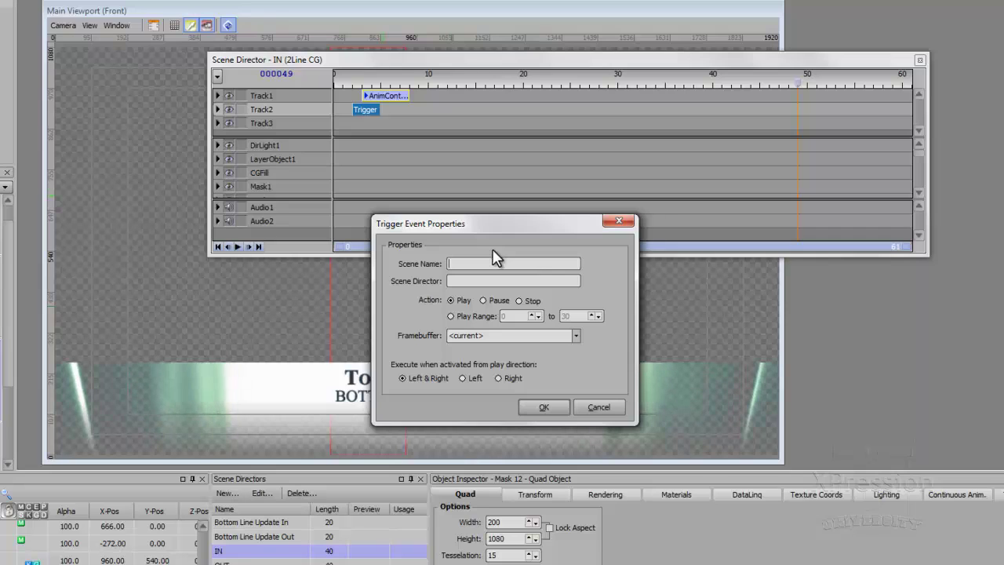
{"action": "type", "text": "aking"}
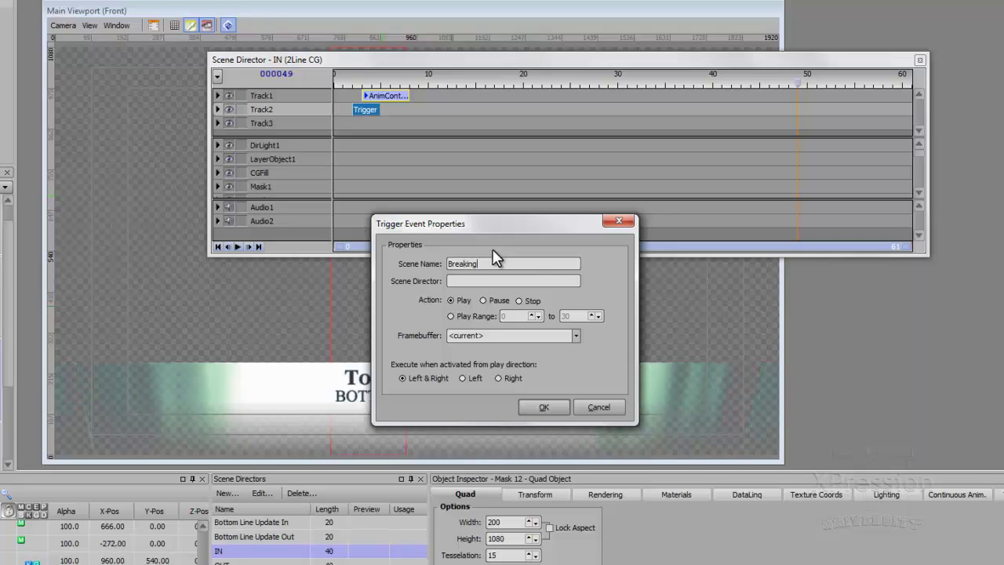
{"action": "type", "text": " News"}
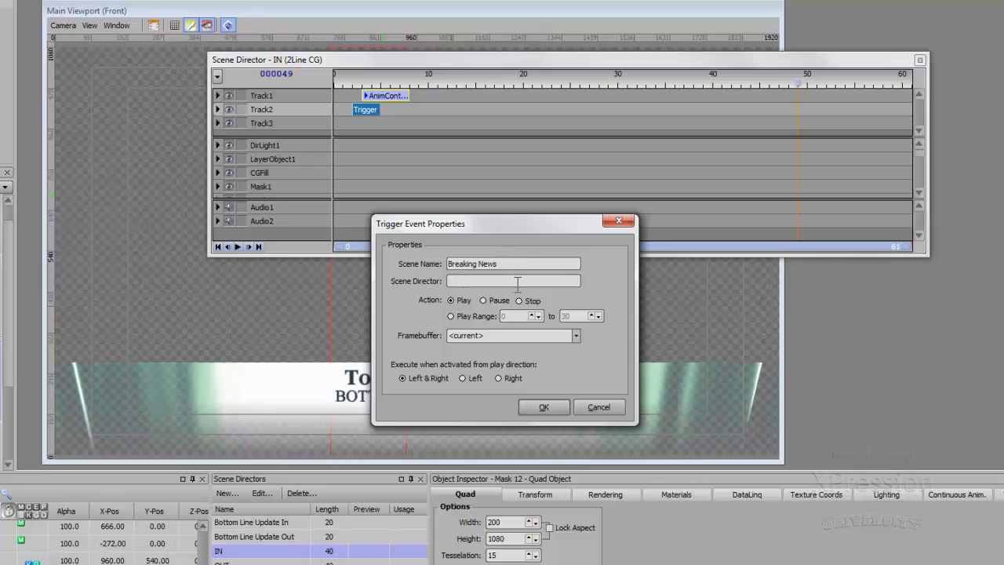
{"action": "left_click", "coordinate": [462, 282]}
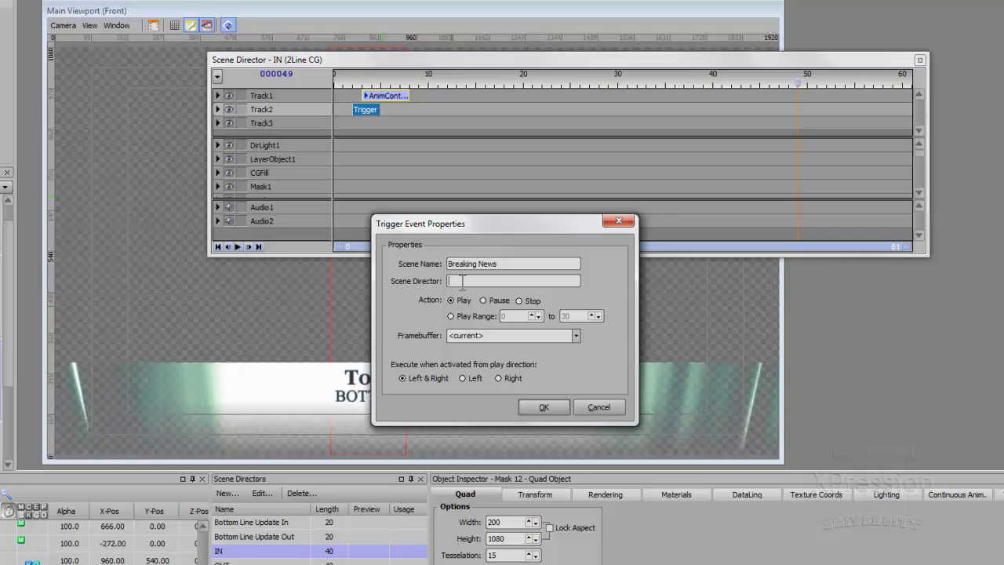
{"action": "left_click_drag", "start_coordinate": [507, 265], "coordinate": [464, 264]}
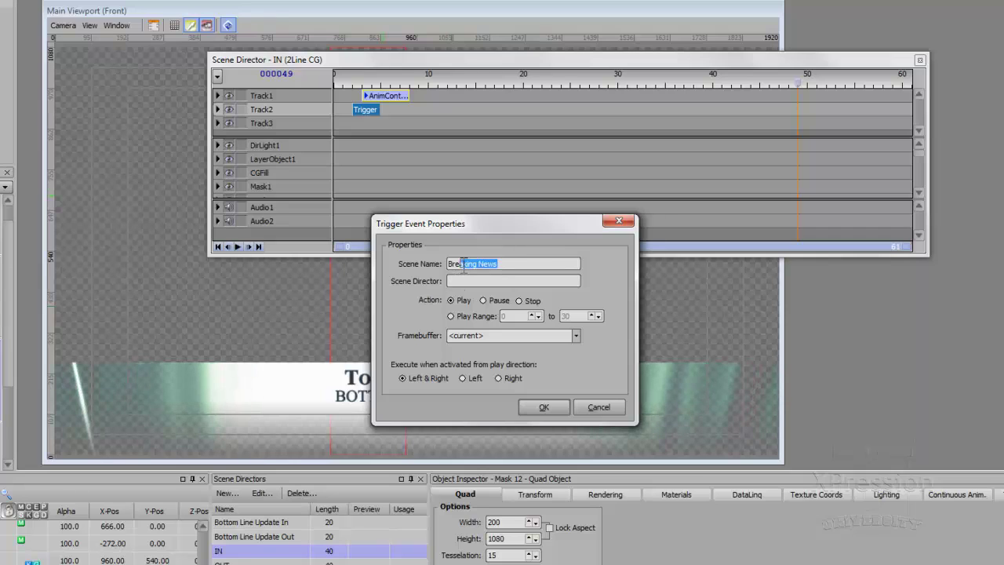
- Set the trigger's scene director to Down to Up with the current framebuffer, and accept the properties
{"action": "left_click", "coordinate": [467, 280]}
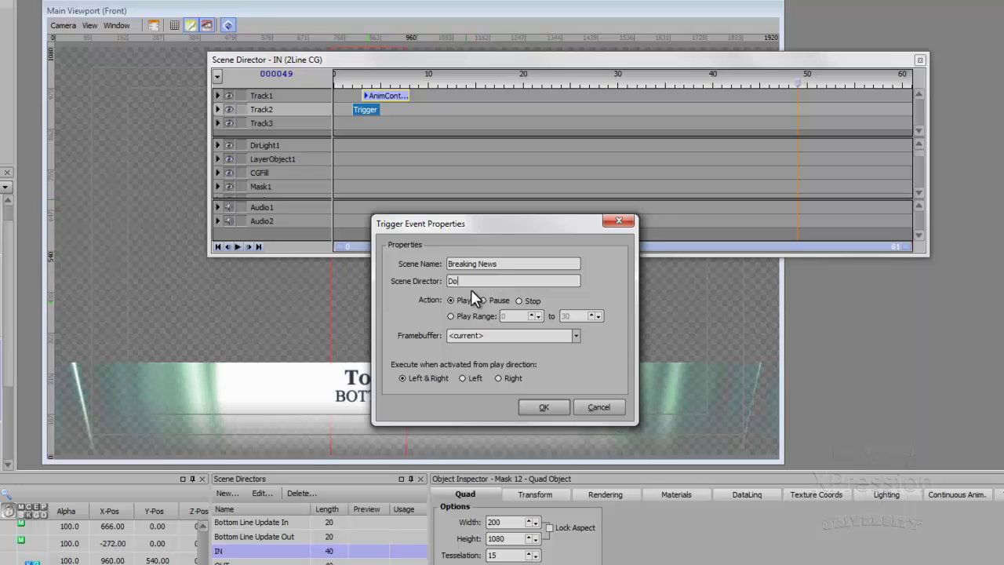
{"action": "type", "text": "Down to Up"}
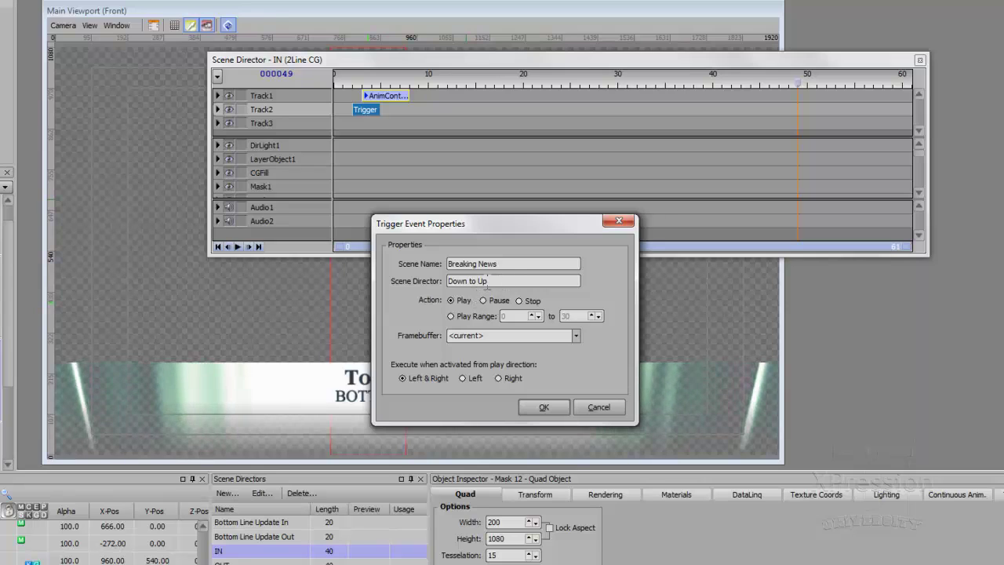
{"action": "left_click_drag", "start_coordinate": [508, 263], "coordinate": [444, 265]}
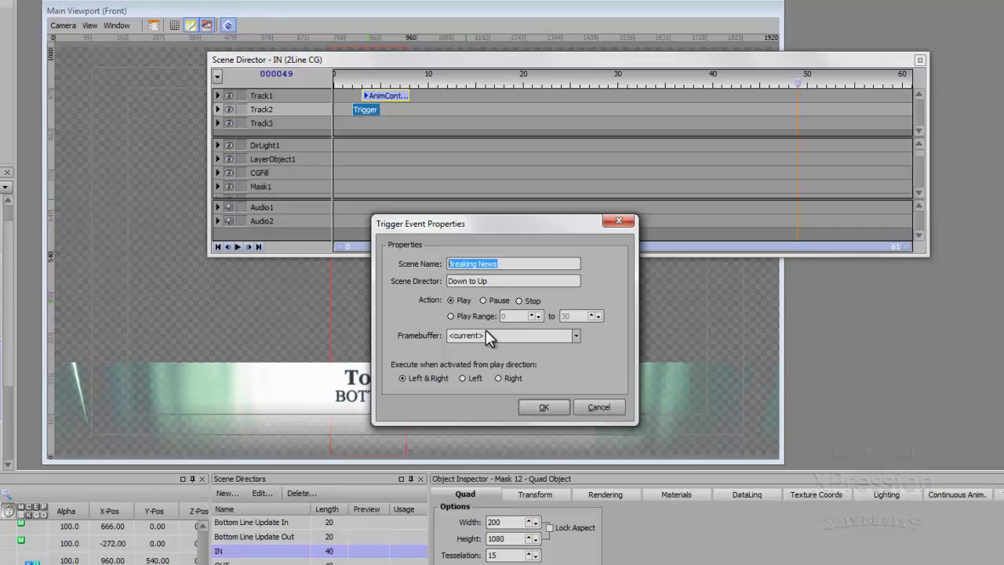
{"action": "left_click", "coordinate": [576, 335]}
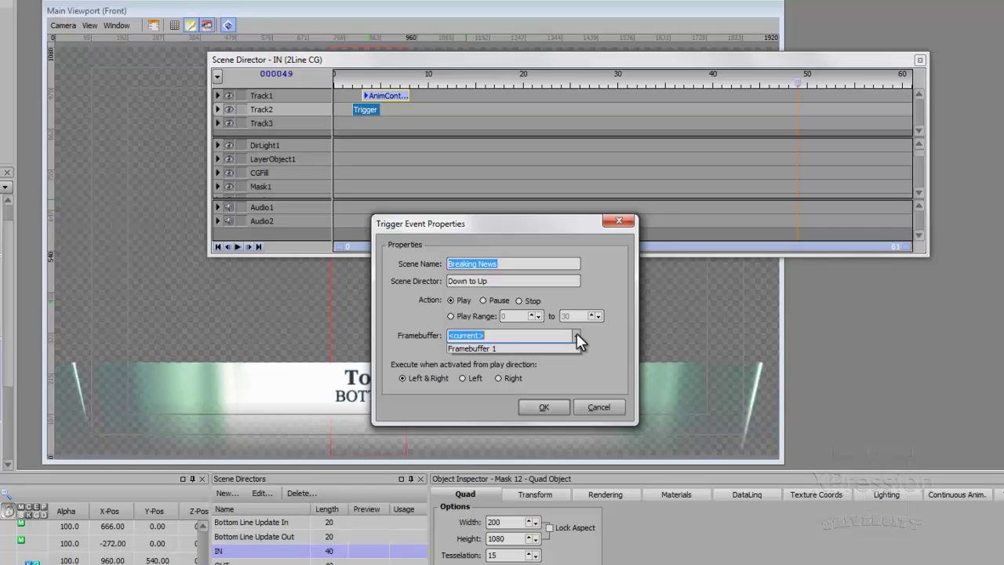
{"action": "left_click", "coordinate": [576, 336]}
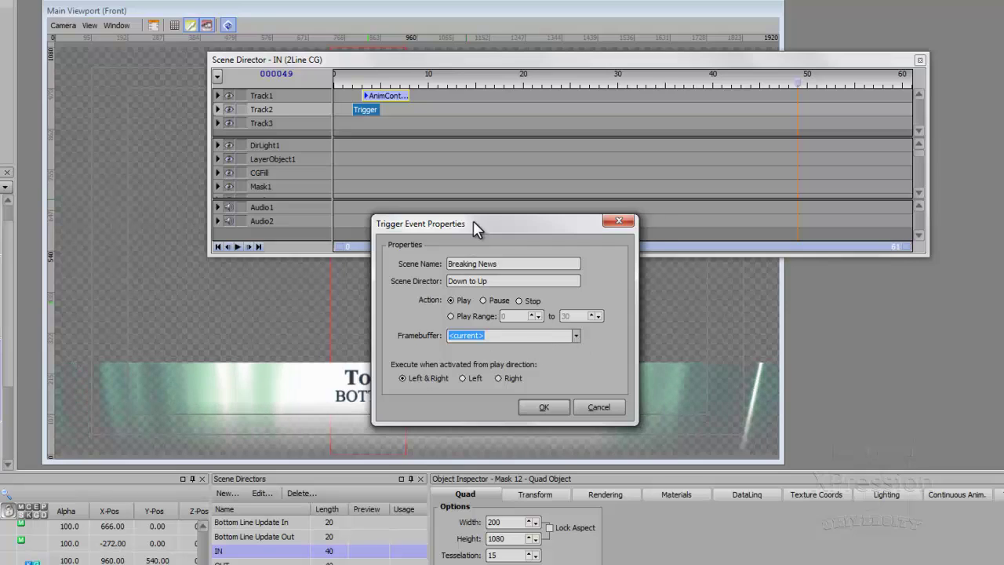
{"action": "left_click", "coordinate": [546, 408]}
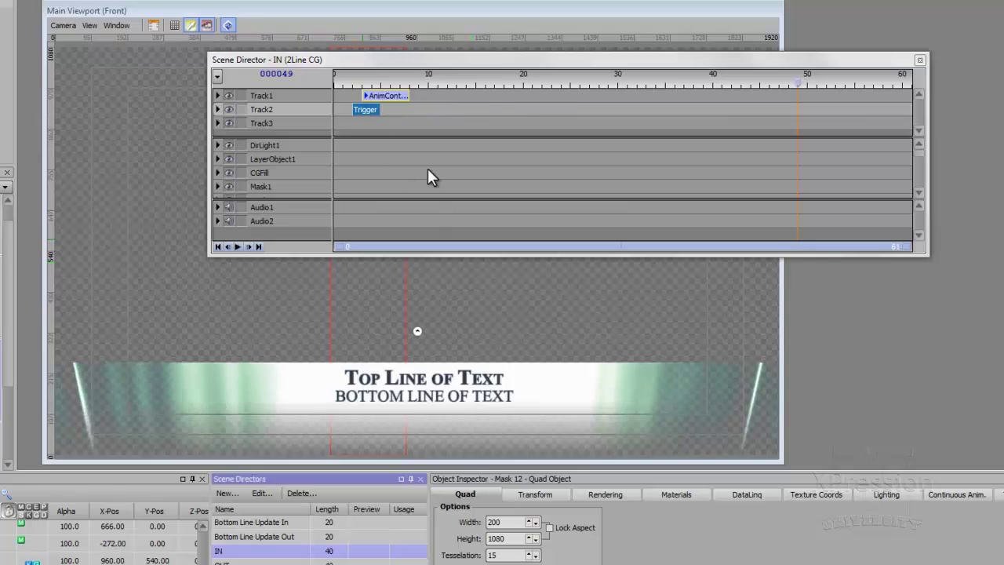
- Close the IN scene director and bring up the 2Line CG scene's OUT scene director for editing
{"action": "left_click", "coordinate": [920, 59]}
{"action": "double_click", "coordinate": [223, 562]}
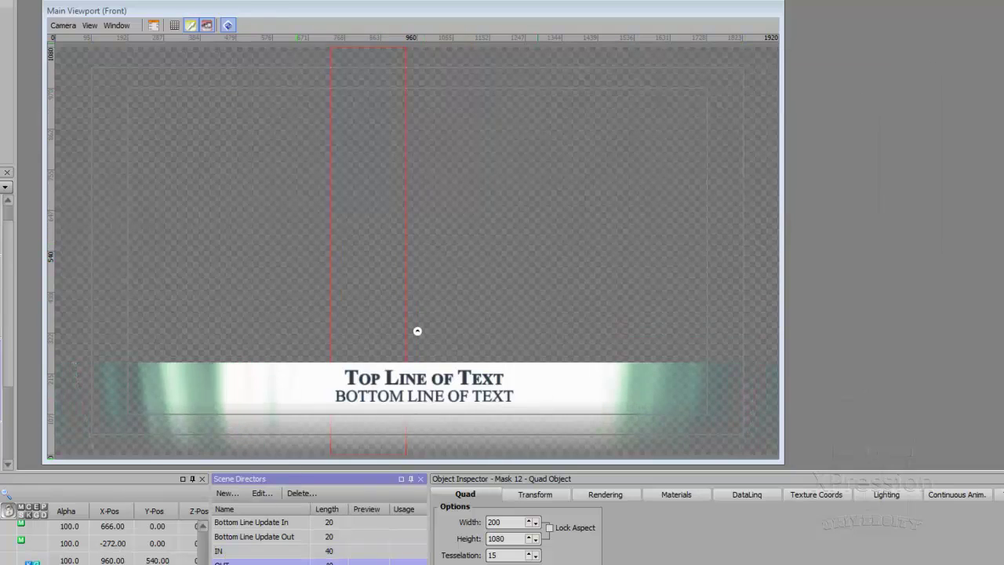
{"action": "left_click_drag", "start_coordinate": [350, 209], "coordinate": [411, 115]}
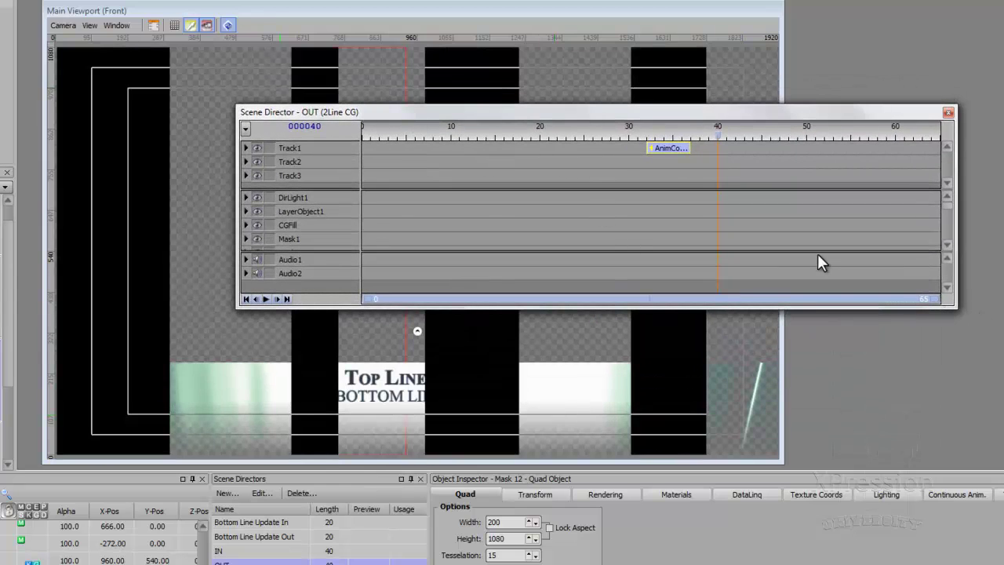
- Add a Scene Director Trigger clip at frame 30 on Track2 of the OUT director, just before the animation clip
{"action": "left_click_drag", "start_coordinate": [596, 137], "coordinate": [628, 135]}
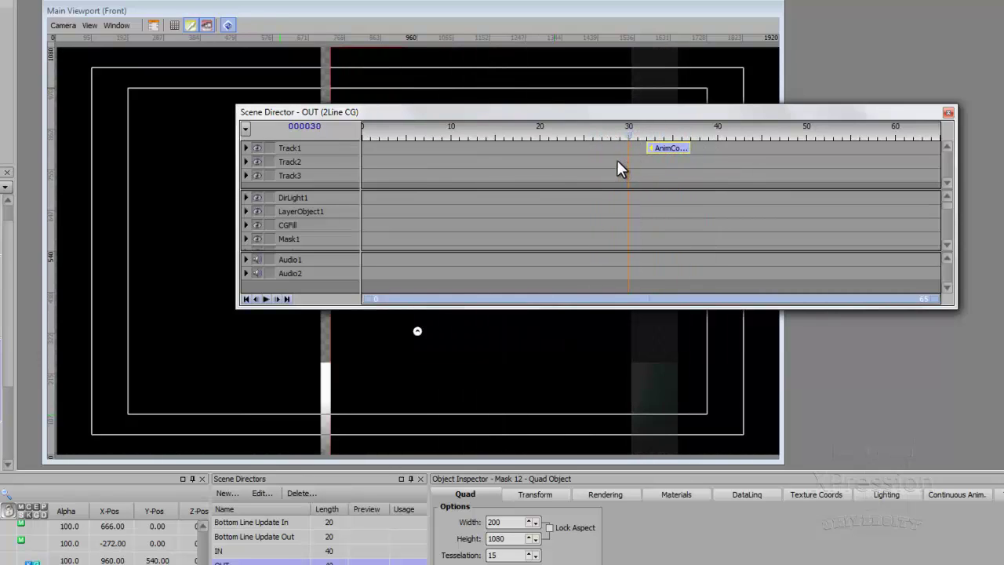
{"action": "right_click", "coordinate": [619, 164]}
{"action": "mouse_move", "coordinate": [648, 168]}
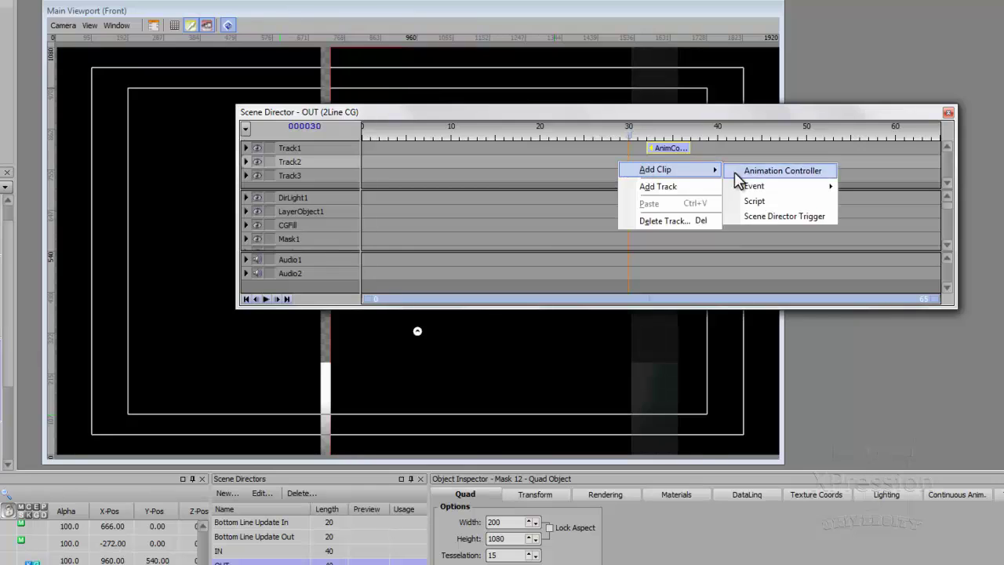
{"action": "left_click", "coordinate": [747, 216]}
- Set the new trigger to play Breaking News' Up to Down director on the current framebuffer, and close the OUT director
{"action": "double_click", "coordinate": [623, 162]}
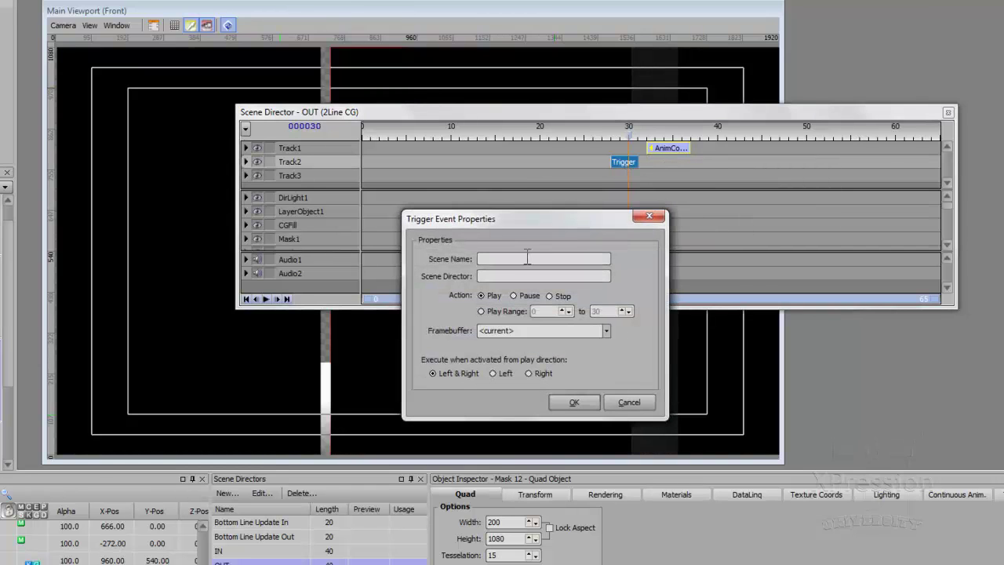
{"action": "type", "text": "Breaking B"}
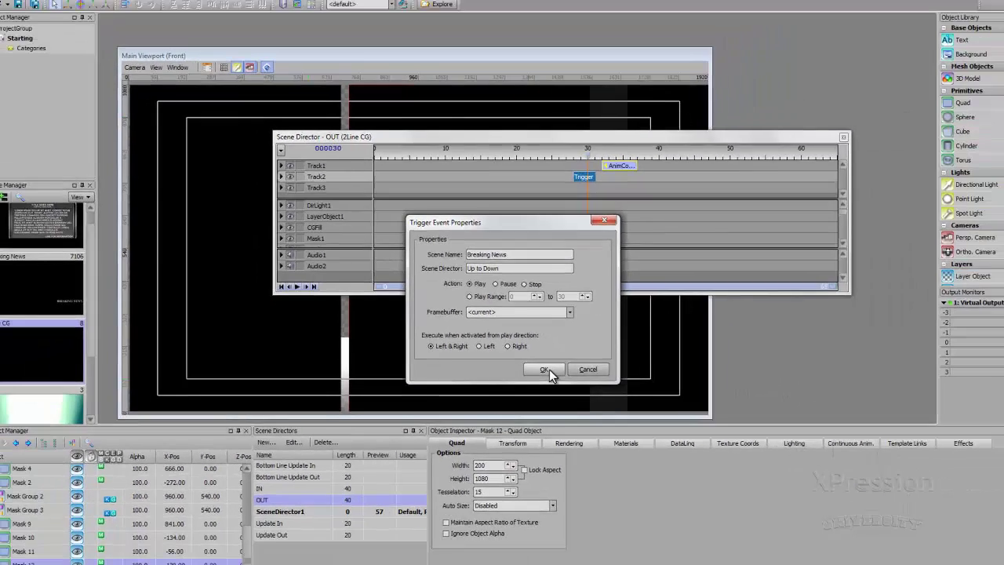
{"action": "left_click", "coordinate": [575, 401]}
{"action": "key", "text": "Home"}
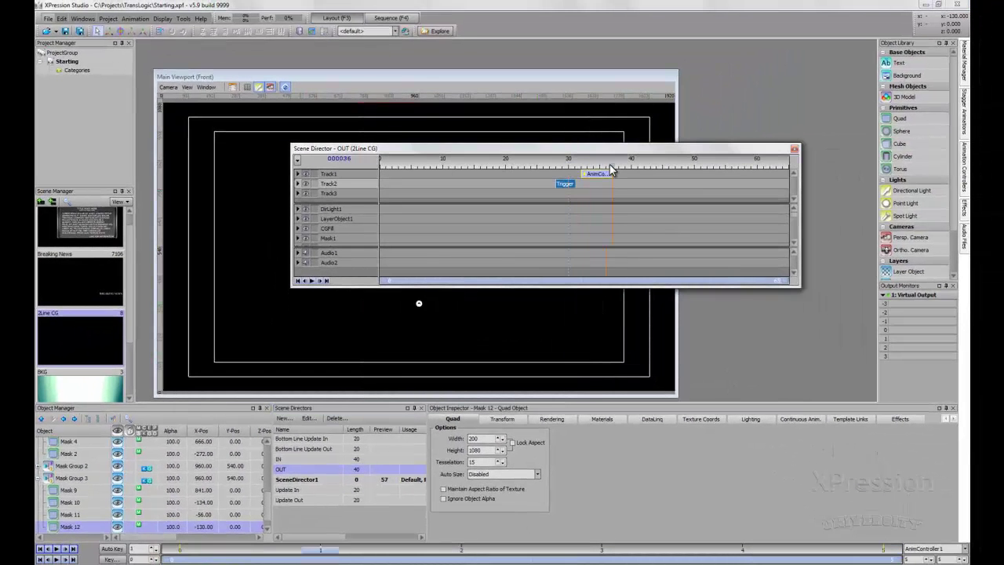
{"action": "left_click", "coordinate": [793, 149]}
- In the sequencer, take Breaking News (7106) online, followed by the 2Line CG item 0008, to test the move up
{"action": "left_click", "coordinate": [391, 17]}
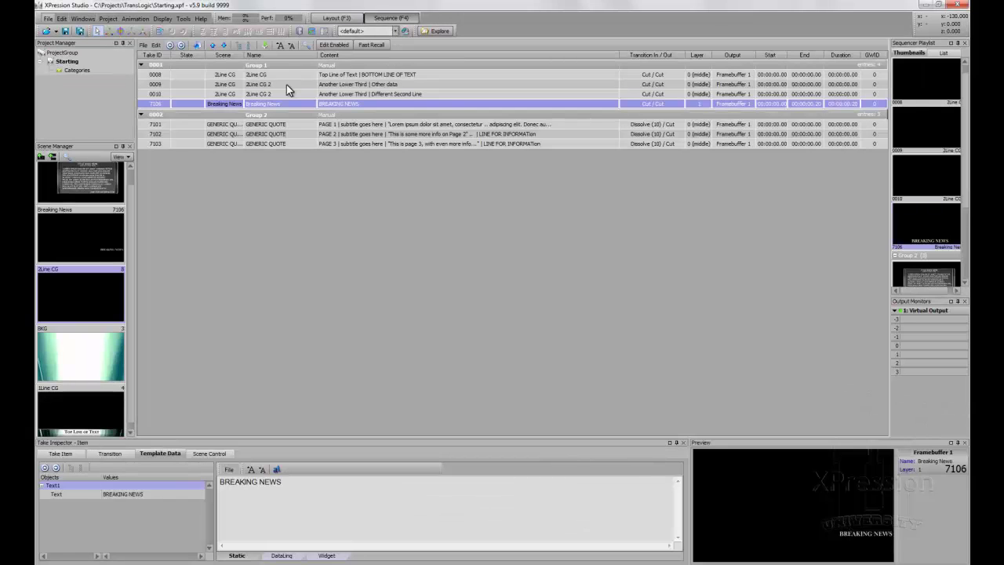
{"action": "double_click", "coordinate": [191, 103]}
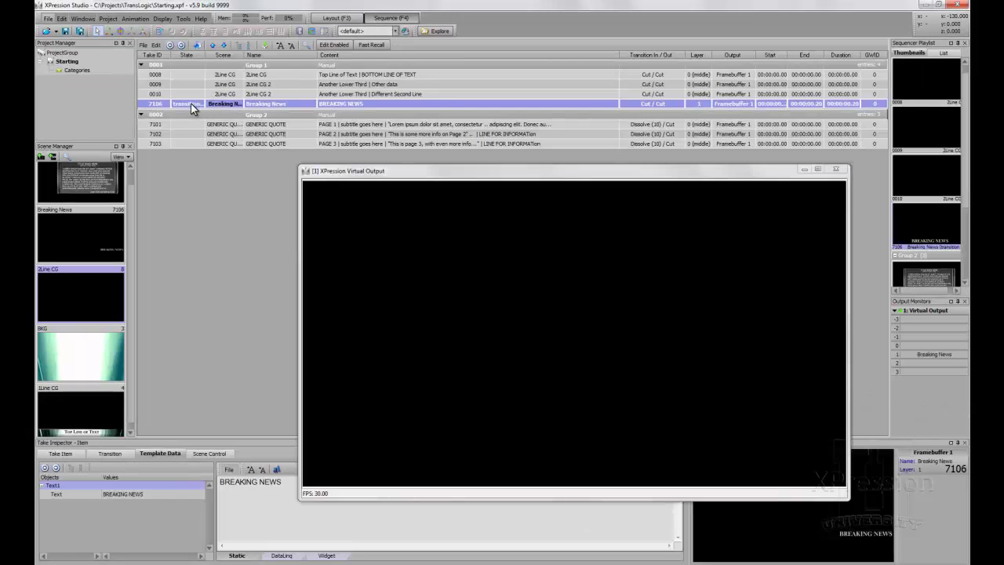
{"action": "left_click_drag", "start_coordinate": [459, 176], "coordinate": [448, 158]}
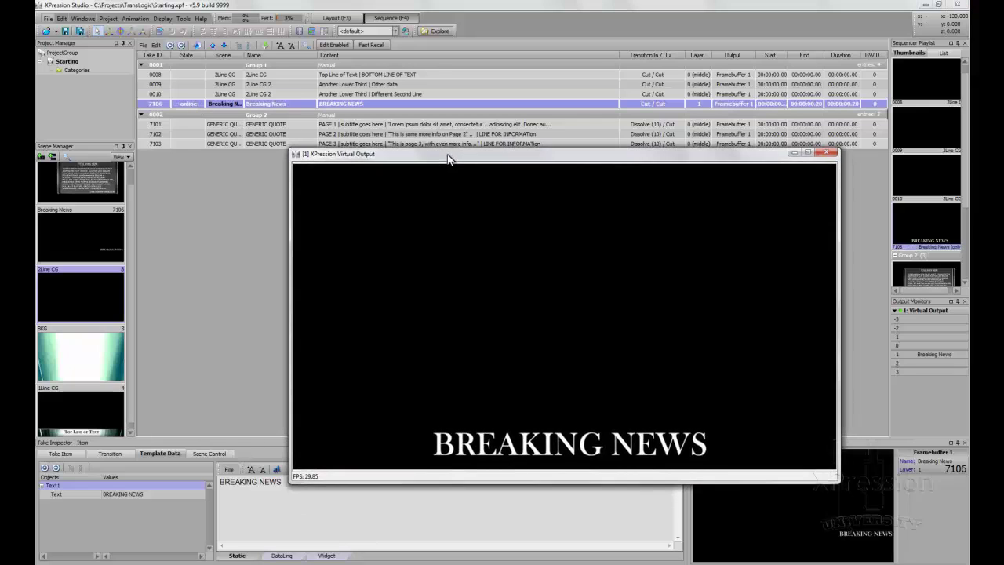
{"action": "double_click", "coordinate": [193, 75]}
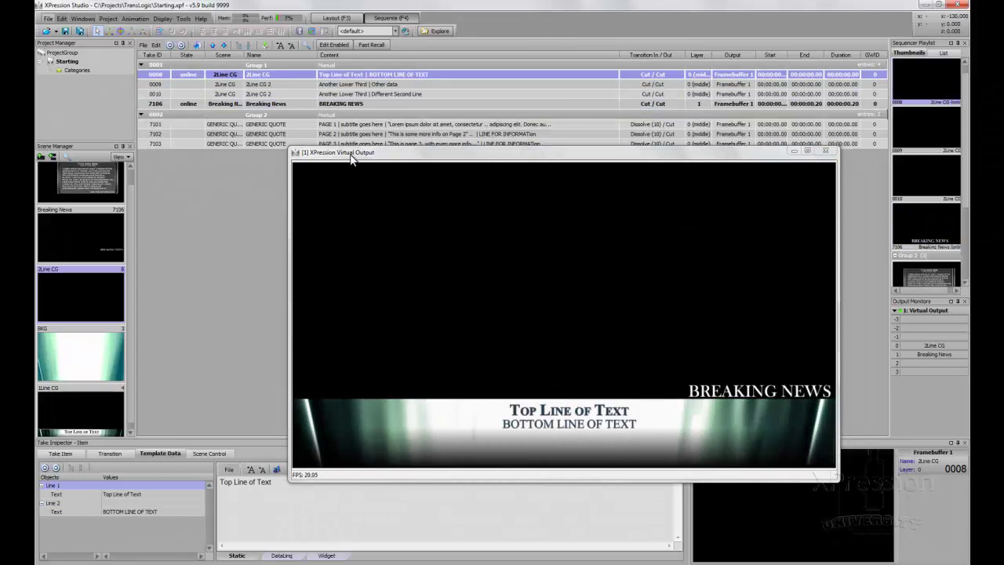
- Take the 2Line CG item 0008 offline to test the move down, followed by Breaking News
{"action": "right_click", "coordinate": [187, 75]}
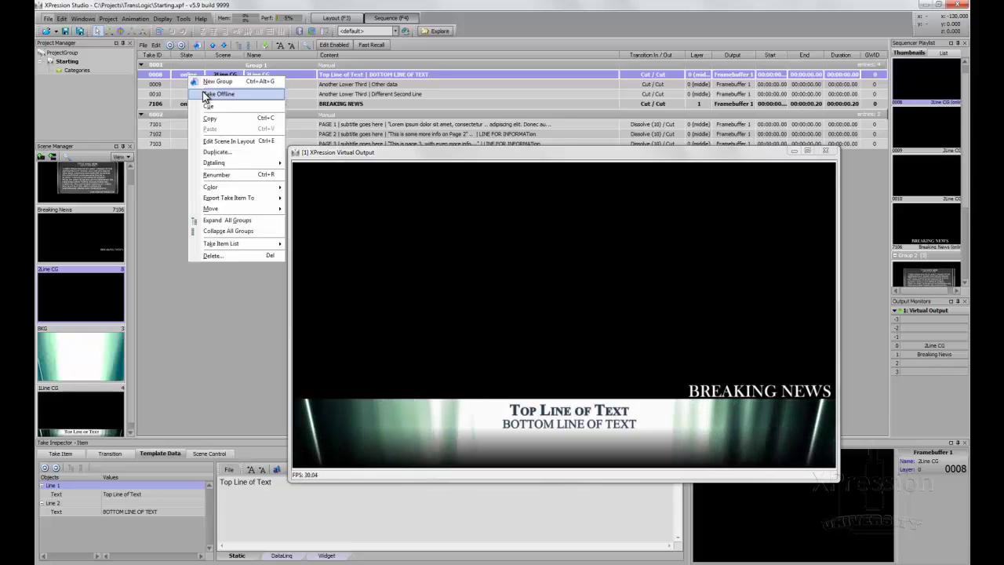
{"action": "left_click", "coordinate": [204, 95]}
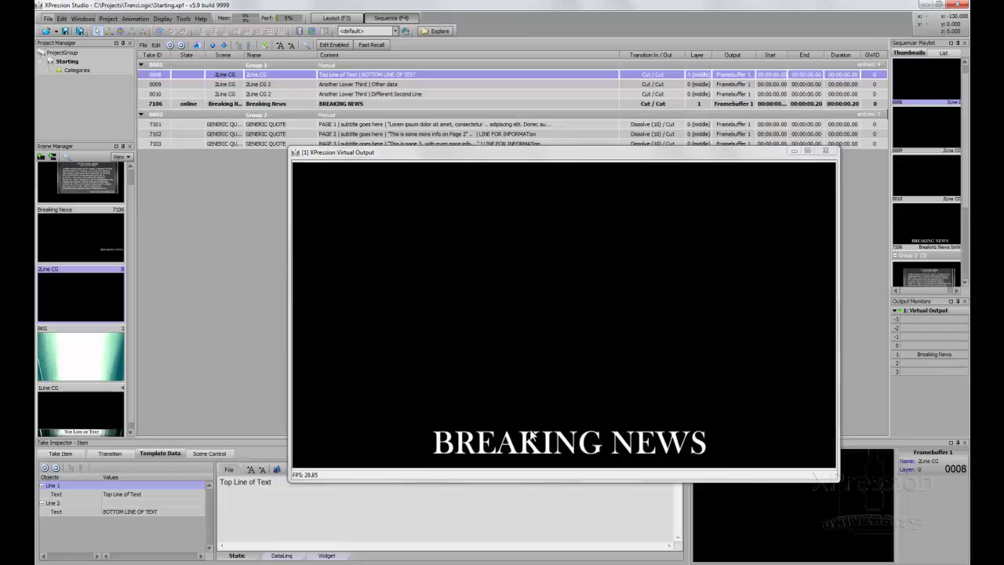
{"action": "right_click", "coordinate": [192, 104]}
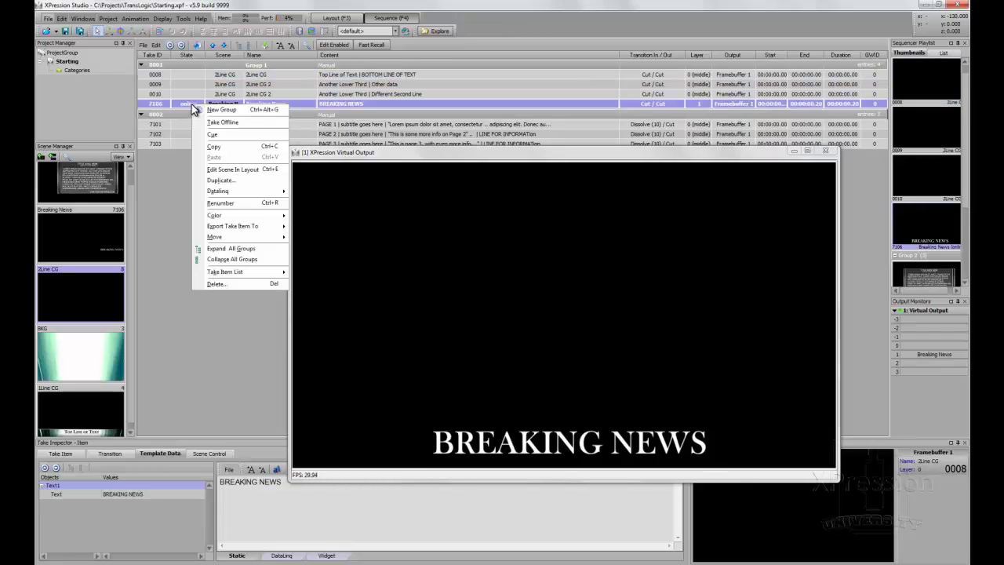
{"action": "left_click", "coordinate": [206, 123]}
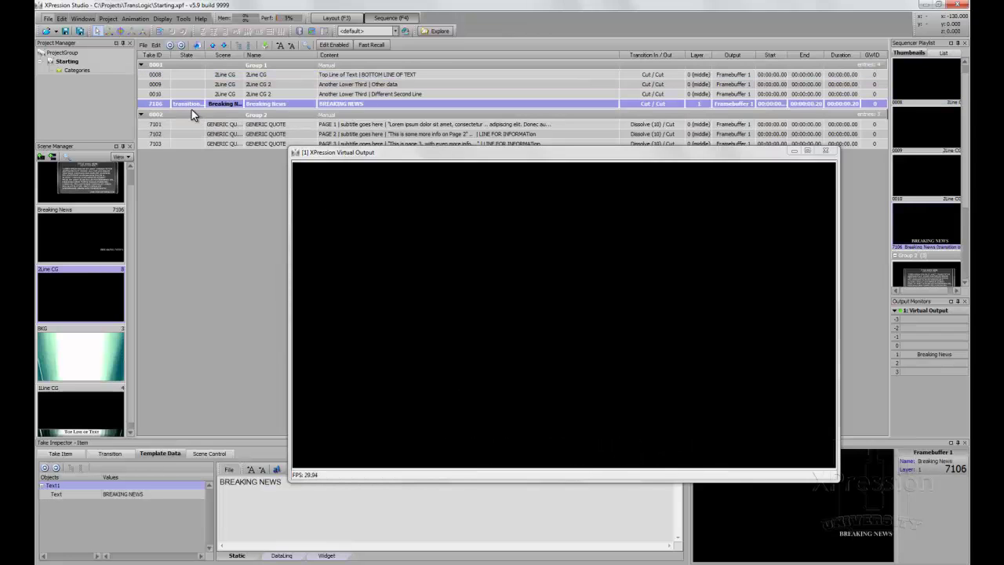
- Play Breaking News to the output again and bring 2Line CG item 0008 online beneath it
{"action": "double_click", "coordinate": [191, 105]}
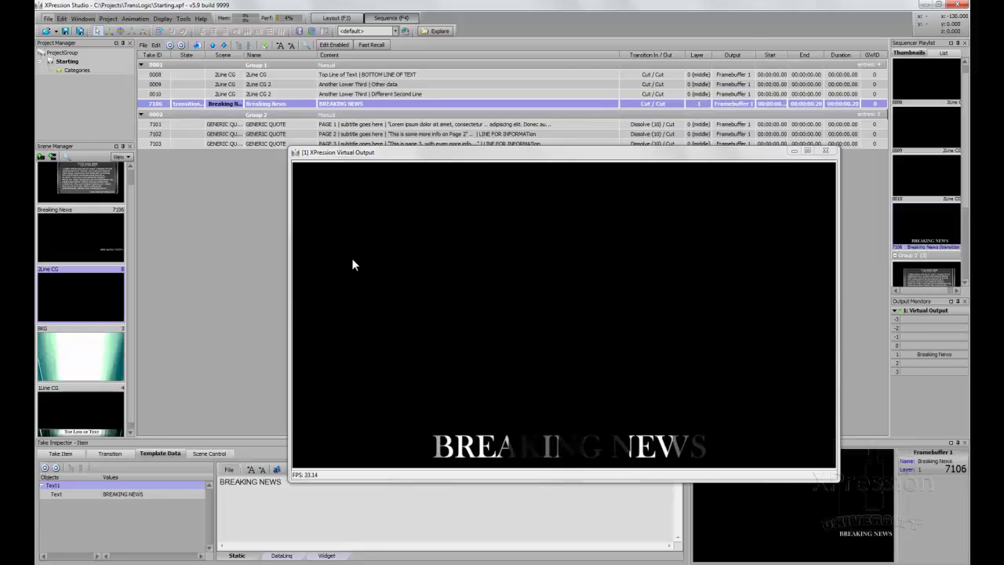
{"action": "double_click", "coordinate": [196, 74]}
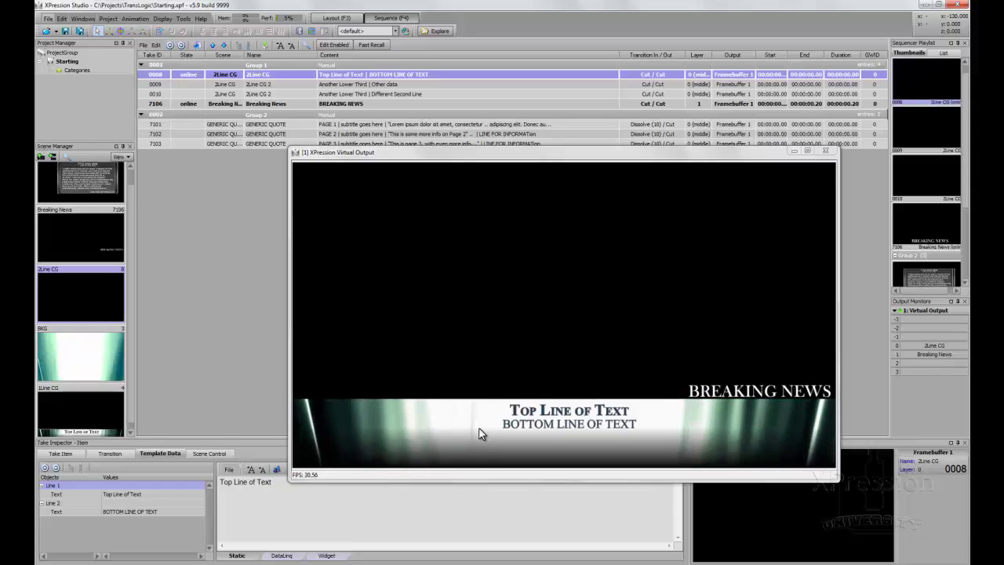
- Take Breaking News offline while 2Line CG is still on air, and clear the virtual output
{"action": "left_click", "coordinate": [182, 101]}
{"action": "right_click", "coordinate": [182, 101]}
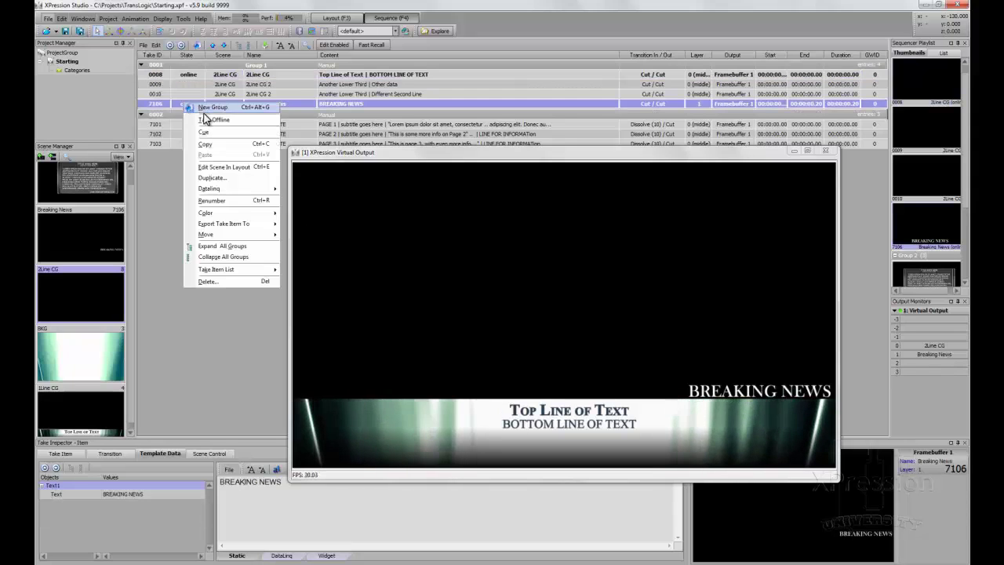
{"action": "left_click", "coordinate": [208, 121]}
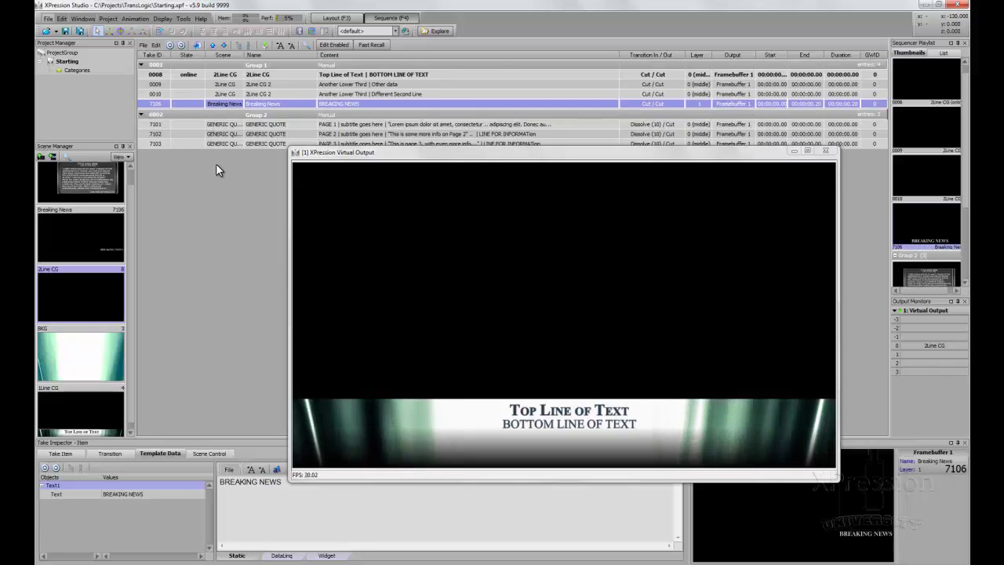
{"action": "key", "text": "F12"}
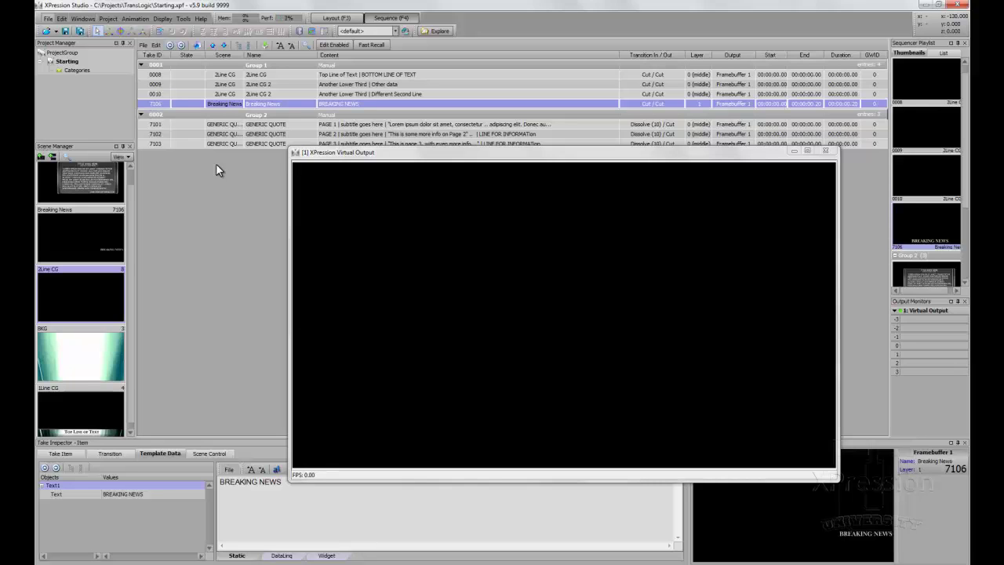
{"action": "mouse_move", "coordinate": [320, 156]}
{"action": "left_mouse_down"}
{"action": "mouse_move", "coordinate": [314, 179]}
{"action": "mouse_move", "coordinate": [313, 150]}
{"action": "left_mouse_up"}
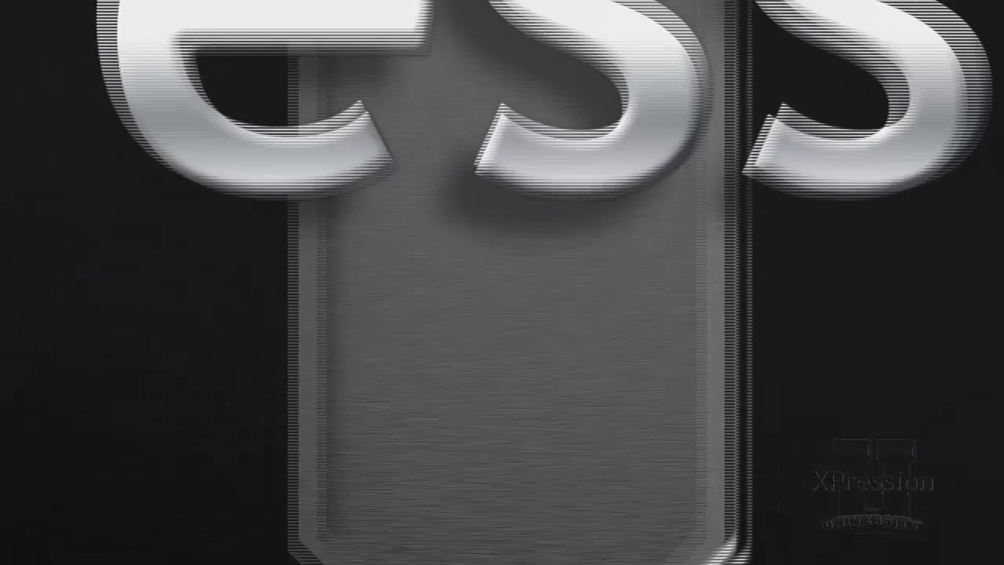